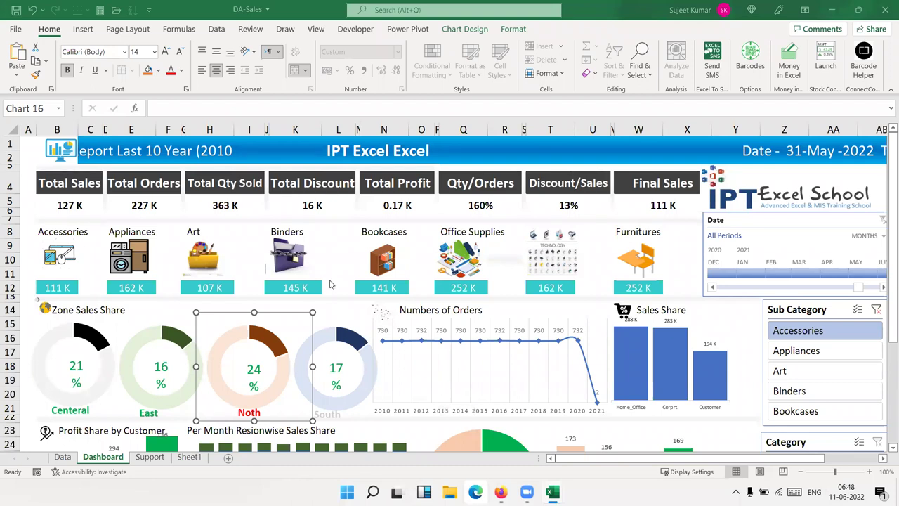
- Scroll through the DA-Sales dashboard to review its KPI totals and charts
{"action": "scroll", "coordinate": [330, 284], "scroll_direction": "down", "scroll_amount": 3}
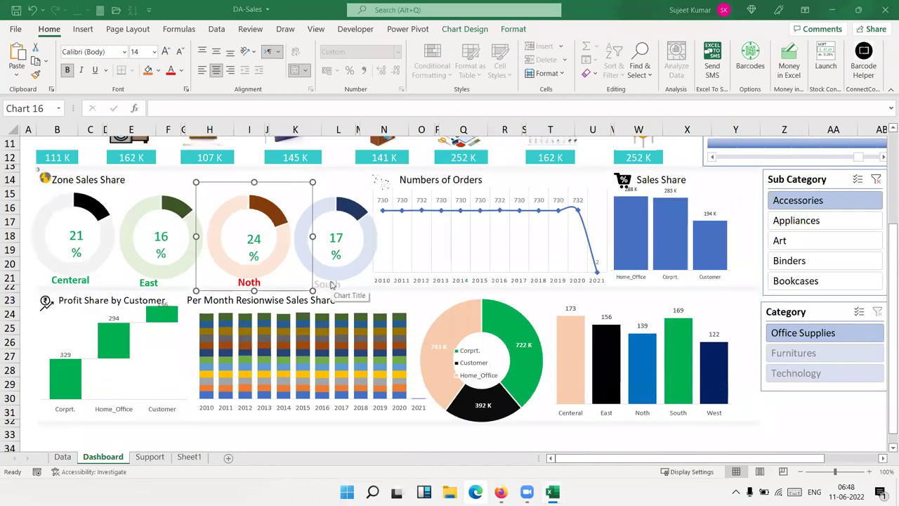
{"action": "scroll", "coordinate": [354, 301], "scroll_direction": "up", "scroll_amount": 3}
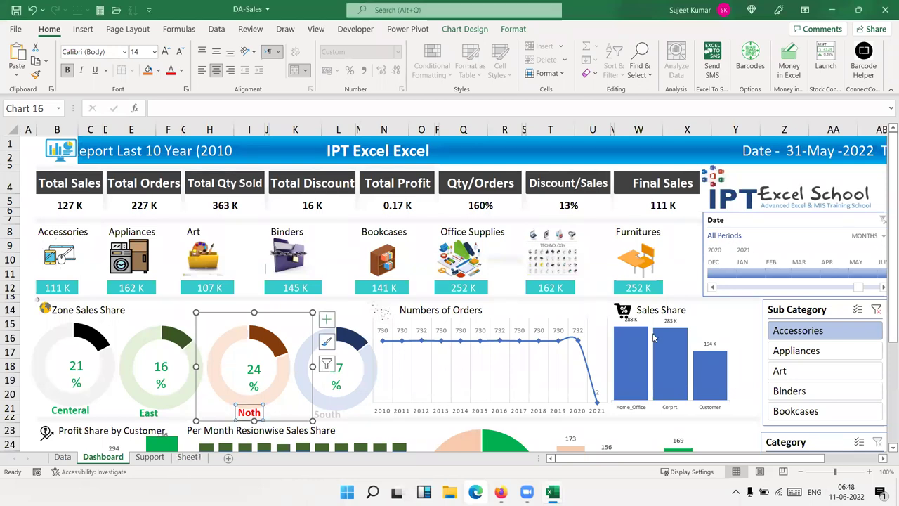
- On the Support sheet, link the sub-category sales pivot to the Category, Date and Sub Category slicers
{"action": "left_click", "coordinate": [151, 458]}
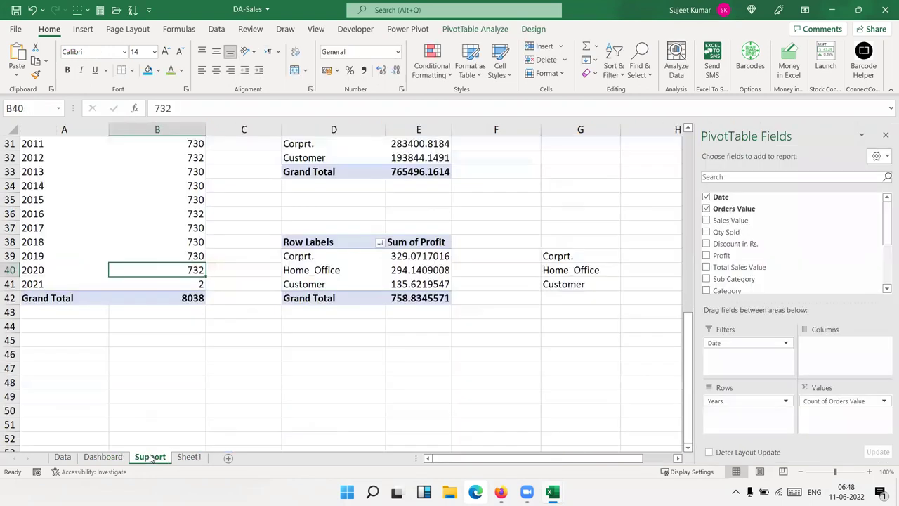
{"action": "scroll", "coordinate": [279, 350], "scroll_direction": "up", "scroll_amount": 10}
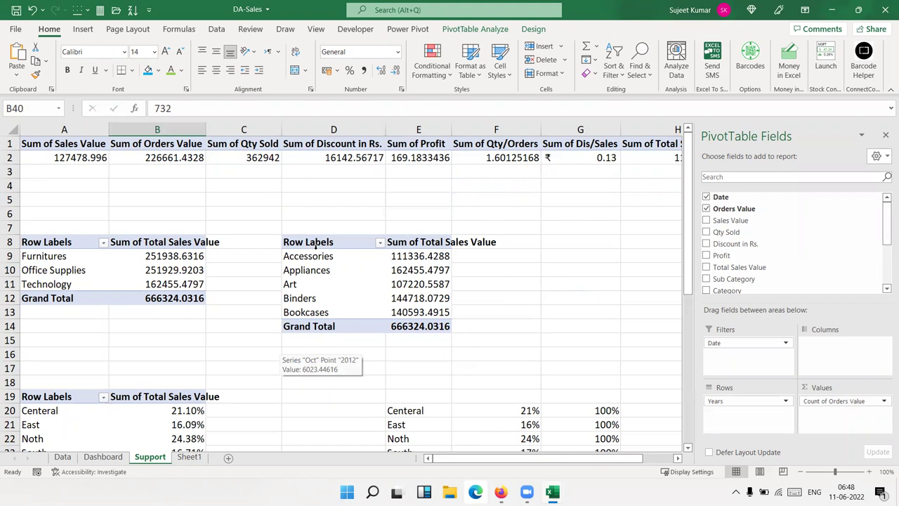
{"action": "left_click_drag", "start_coordinate": [317, 260], "coordinate": [309, 313]}
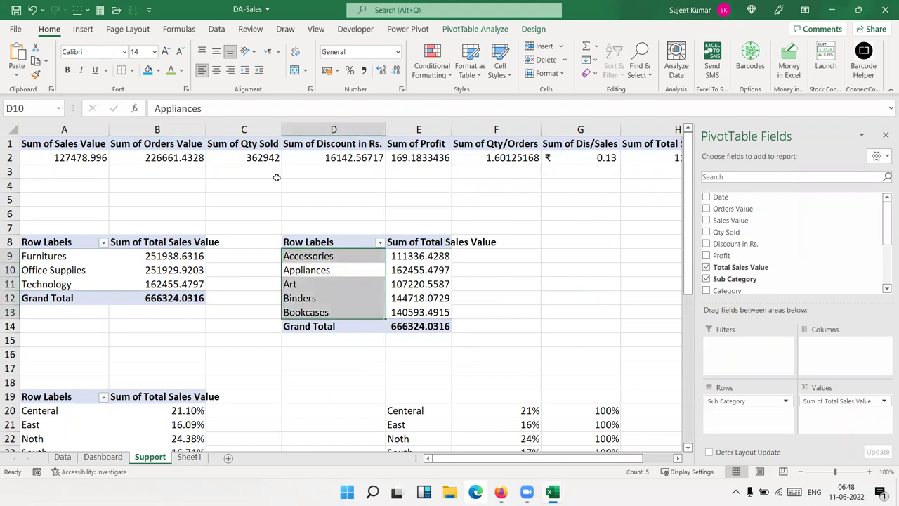
{"action": "left_click", "coordinate": [475, 29]}
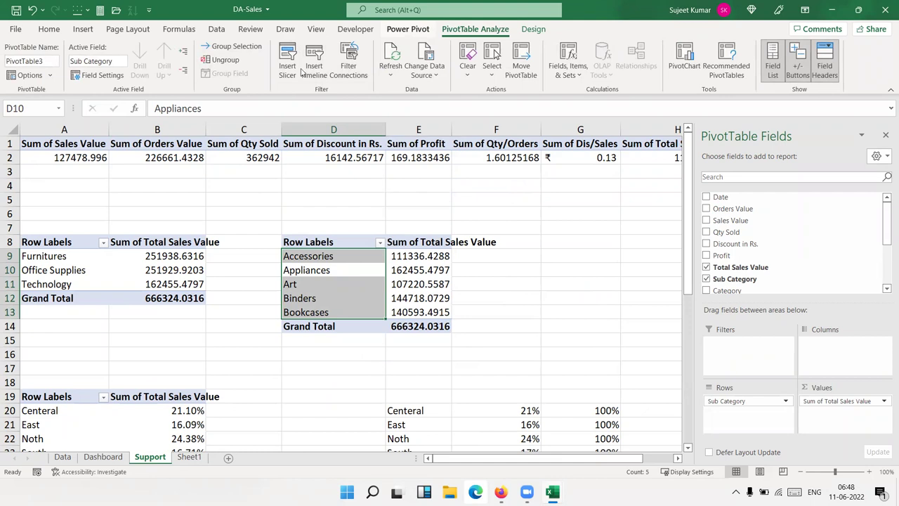
{"action": "left_click", "coordinate": [361, 74]}
{"action": "left_click", "coordinate": [255, 235]}
{"action": "left_click", "coordinate": [256, 247]}
{"action": "left_click", "coordinate": [256, 260]}
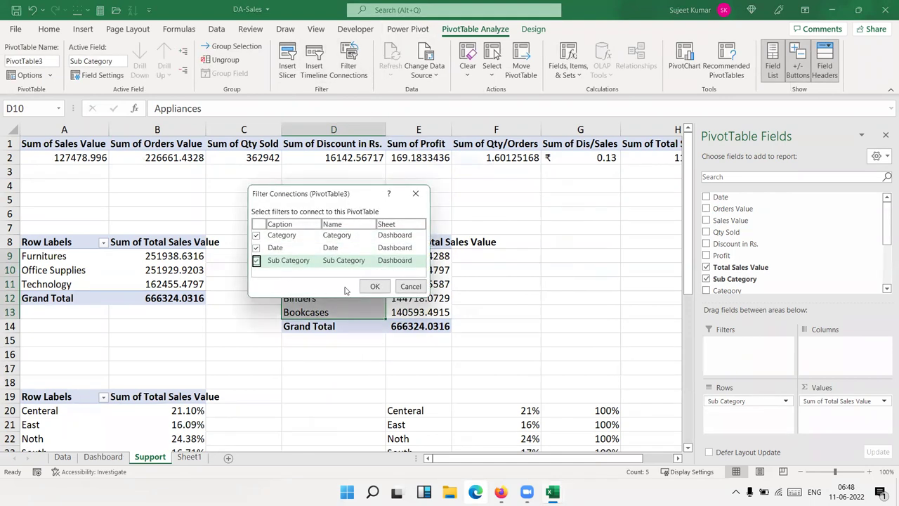
{"action": "left_click", "coordinate": [373, 286]}
- Connect the category sales pivot to the Category, Date and Sub Category slicers
{"action": "right_click", "coordinate": [188, 274]}
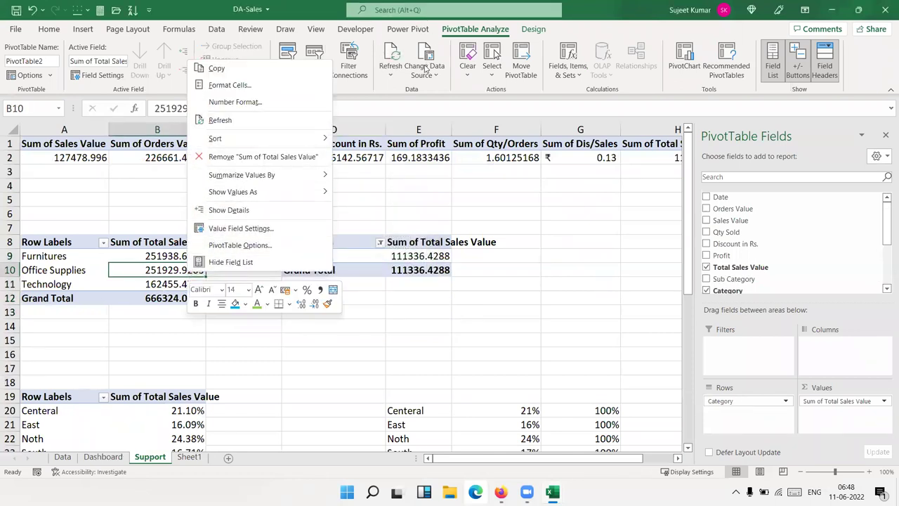
{"action": "left_click", "coordinate": [348, 70]}
{"action": "left_click", "coordinate": [349, 70]}
{"action": "left_click", "coordinate": [257, 235]}
{"action": "left_click", "coordinate": [256, 248]}
{"action": "left_click", "coordinate": [256, 260]}
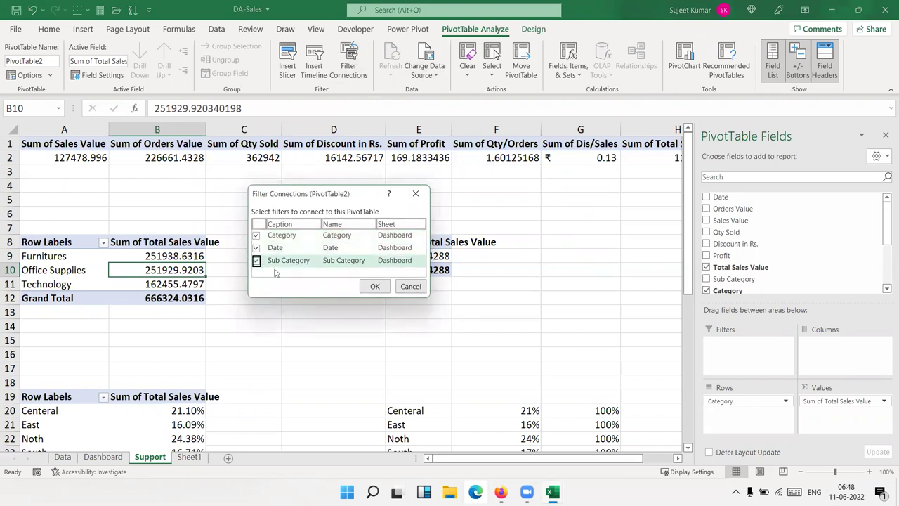
{"action": "left_click", "coordinate": [374, 286]}
- Connect the zone sales share pivot to the Category, Date and Sub Category slicers
{"action": "scroll", "coordinate": [426, 315], "scroll_direction": "down", "scroll_amount": 1}
{"action": "scroll", "coordinate": [209, 294], "scroll_direction": "down", "scroll_amount": 3}
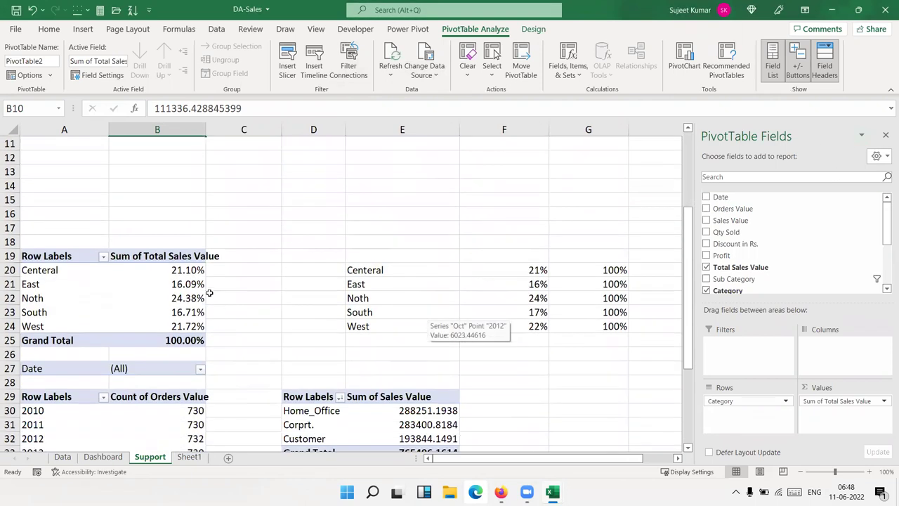
{"action": "right_click", "coordinate": [188, 295]}
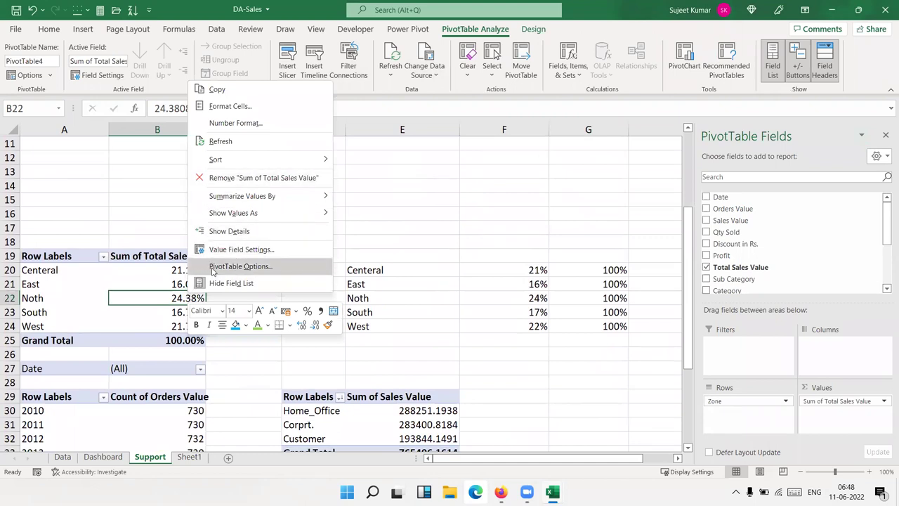
{"action": "left_click", "coordinate": [349, 64]}
{"action": "left_click", "coordinate": [348, 64]}
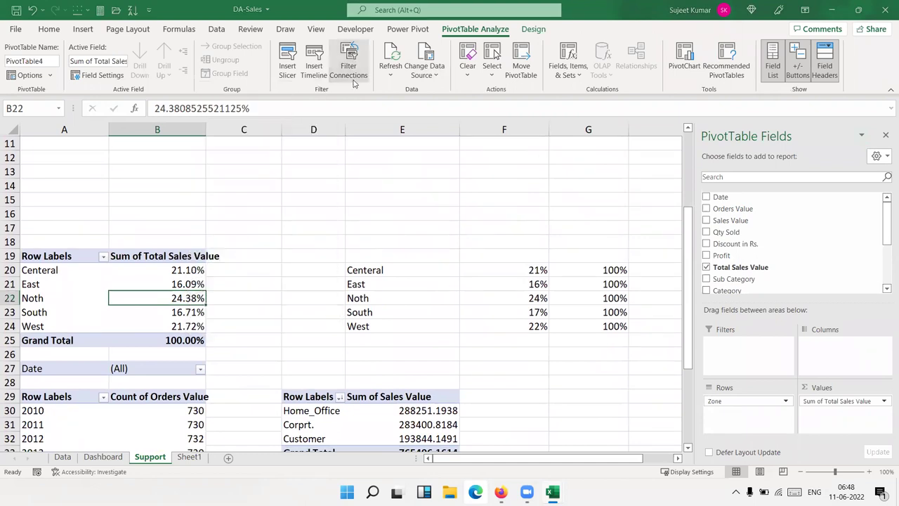
{"action": "left_click", "coordinate": [256, 236]}
{"action": "left_click", "coordinate": [257, 247]}
{"action": "left_click", "coordinate": [257, 260]}
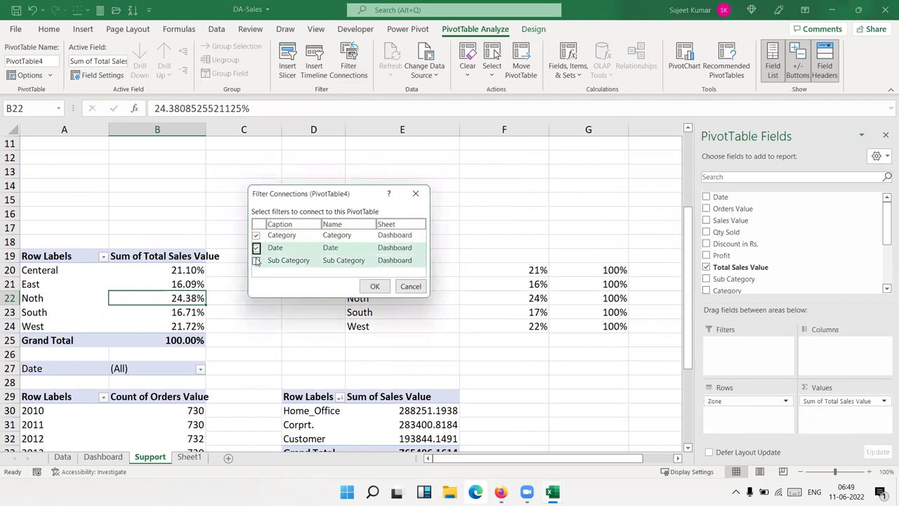
{"action": "left_click", "coordinate": [375, 286]}
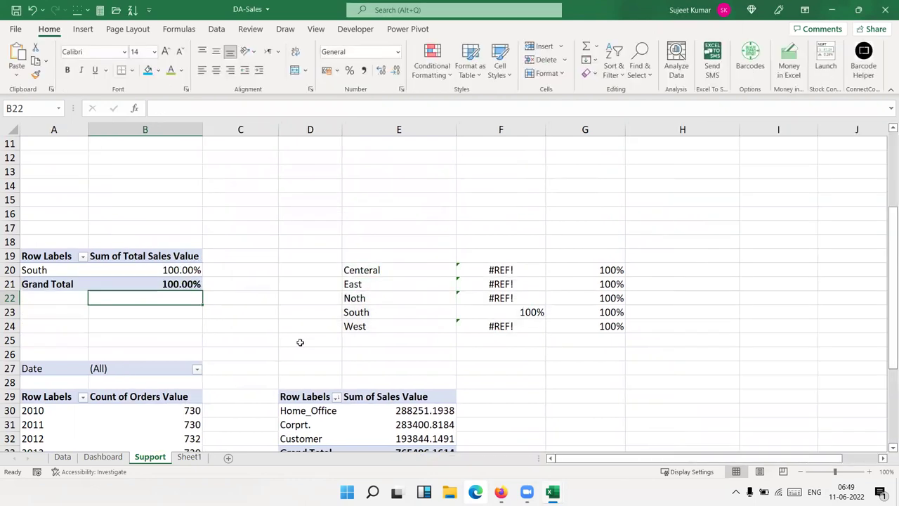
{"action": "scroll", "coordinate": [220, 345], "scroll_direction": "down", "scroll_amount": 3}
- Connect the orders-by-year pivot to the Category, Date and Sub Category slicers
{"action": "right_click", "coordinate": [164, 329]}
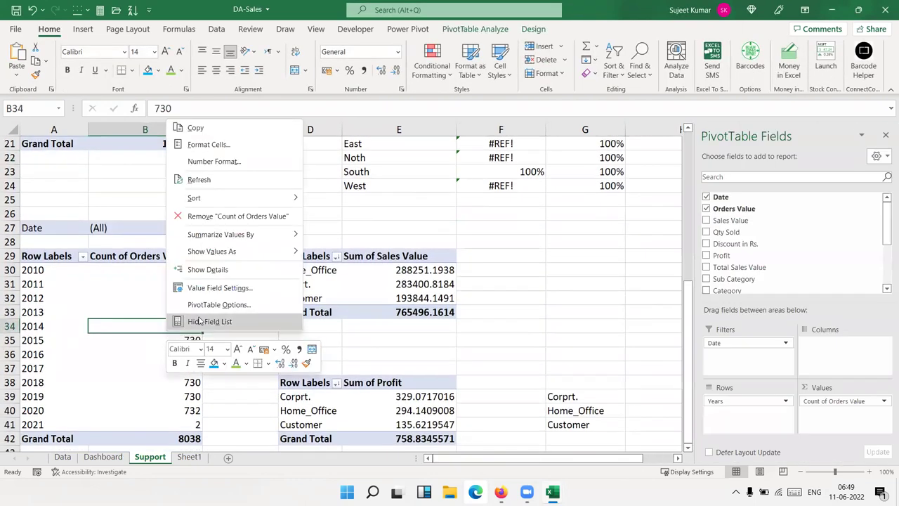
{"action": "left_click", "coordinate": [500, 143]}
{"action": "left_click", "coordinate": [501, 143]}
{"action": "left_click", "coordinate": [141, 324]}
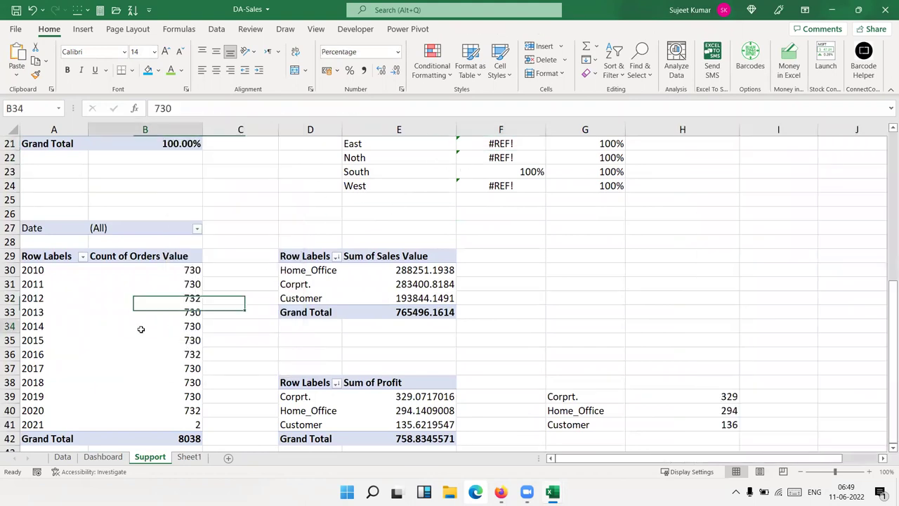
{"action": "right_click", "coordinate": [140, 322]}
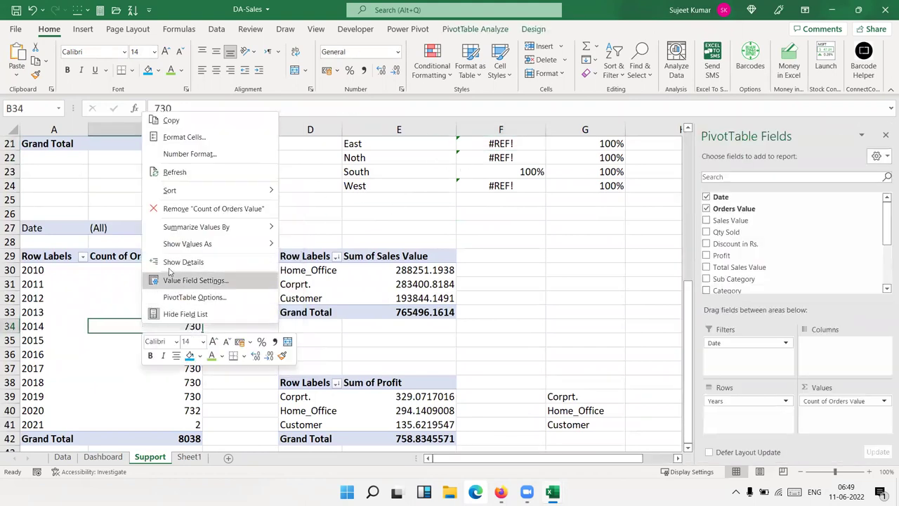
{"action": "left_click", "coordinate": [181, 304]}
{"action": "left_click", "coordinate": [218, 432]}
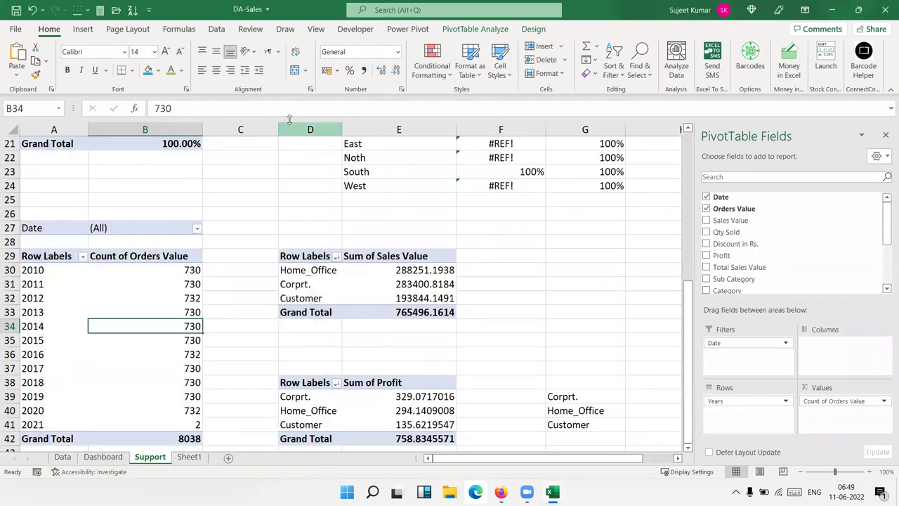
{"action": "left_click", "coordinate": [475, 29]}
{"action": "left_click", "coordinate": [349, 66]}
{"action": "left_click", "coordinate": [256, 236]}
{"action": "left_click", "coordinate": [256, 248]}
{"action": "left_click", "coordinate": [257, 260]}
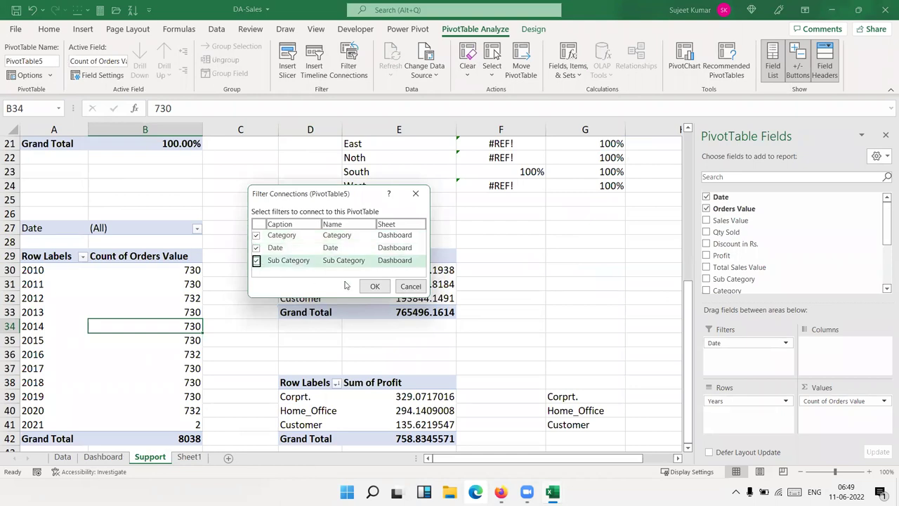
{"action": "left_click", "coordinate": [373, 287]}
- Connect the sales-by-customer-type pivot to the Category, Date and Sub Category slicers
{"action": "right_click", "coordinate": [373, 288]}
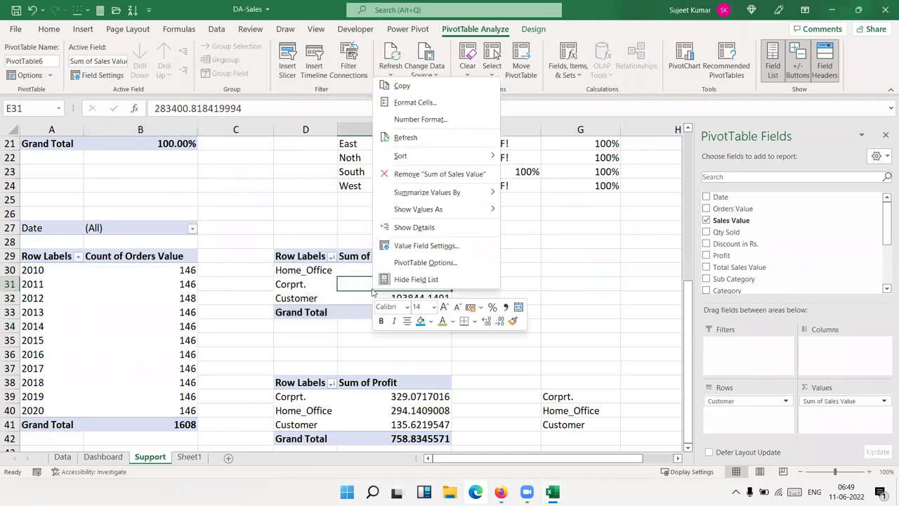
{"action": "left_click", "coordinate": [415, 73]}
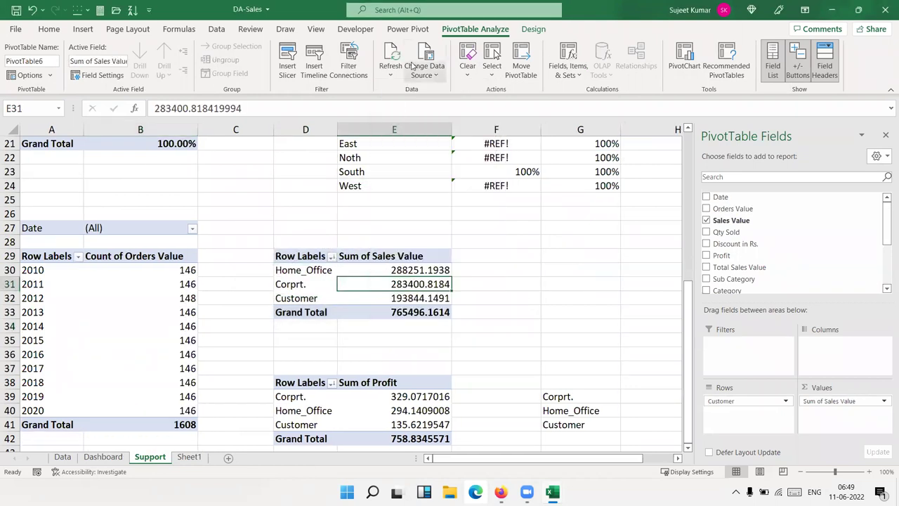
{"action": "left_click", "coordinate": [414, 73]}
{"action": "left_click", "coordinate": [340, 71]}
{"action": "left_click", "coordinate": [345, 69]}
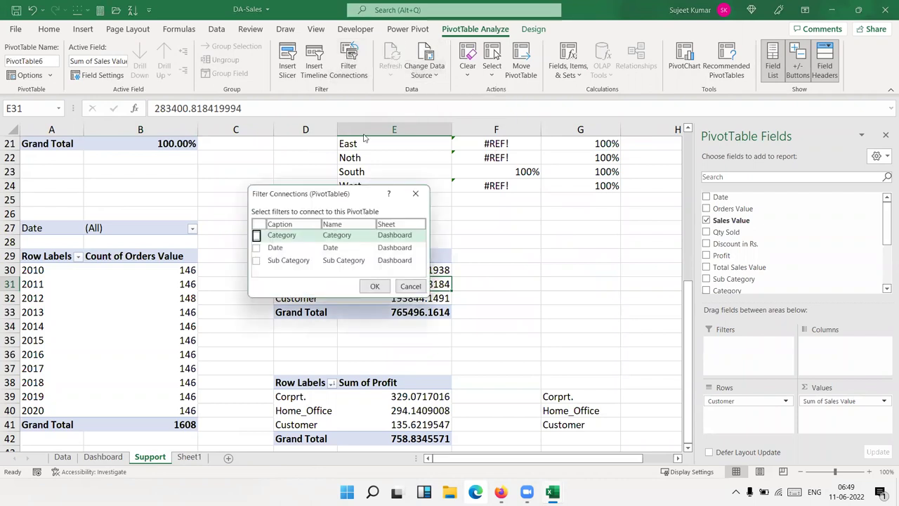
{"action": "left_click", "coordinate": [256, 235]}
{"action": "left_click", "coordinate": [257, 247]}
{"action": "left_click", "coordinate": [256, 260]}
{"action": "left_click", "coordinate": [374, 286]}
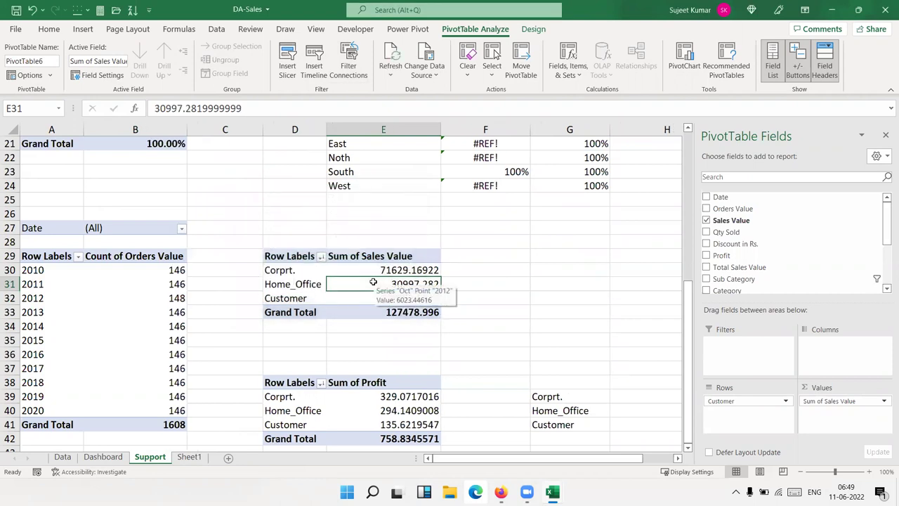
- Connect the profit-by-customer-type pivot to the Category and Date slicers
{"action": "scroll", "coordinate": [353, 278], "scroll_direction": "down", "scroll_amount": 7}
{"action": "scroll", "coordinate": [333, 259], "scroll_direction": "up", "scroll_amount": 3}
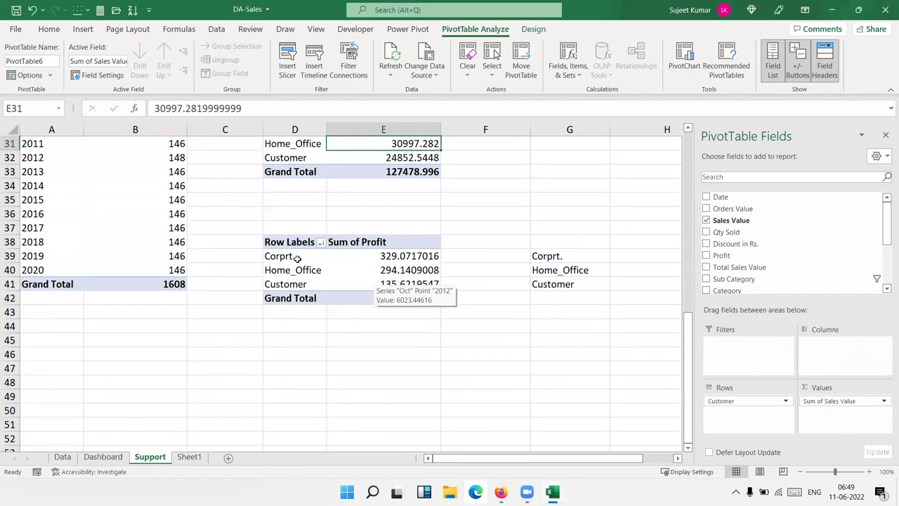
{"action": "left_click", "coordinate": [298, 258]}
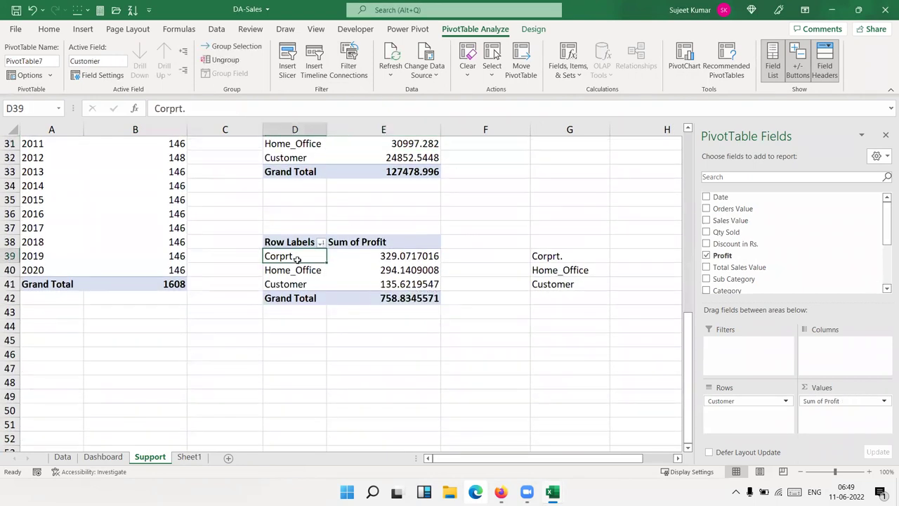
{"action": "left_click", "coordinate": [349, 65]}
{"action": "left_click", "coordinate": [256, 235]}
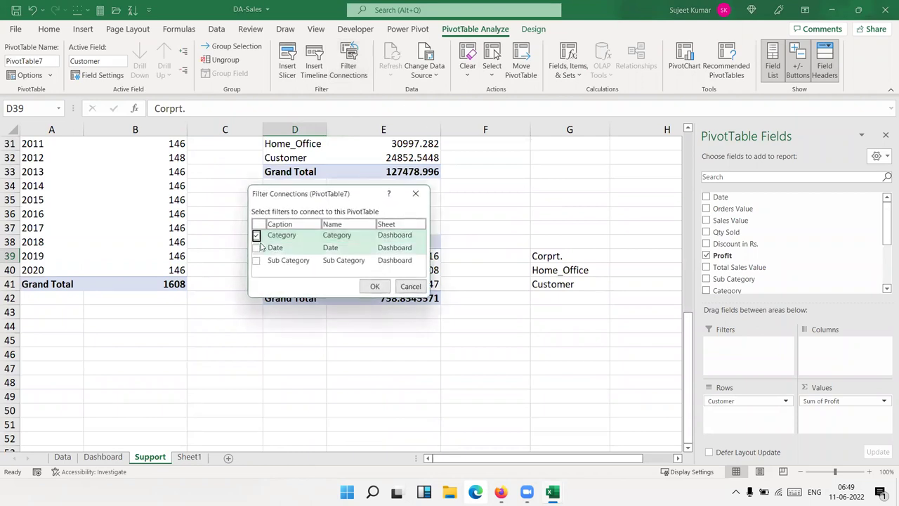
{"action": "left_click", "coordinate": [257, 248]}
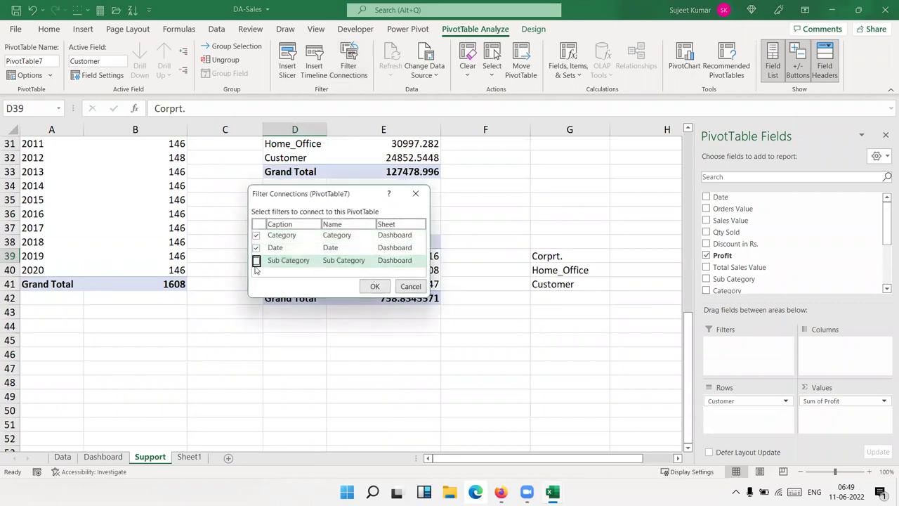
{"action": "left_click", "coordinate": [374, 286]}
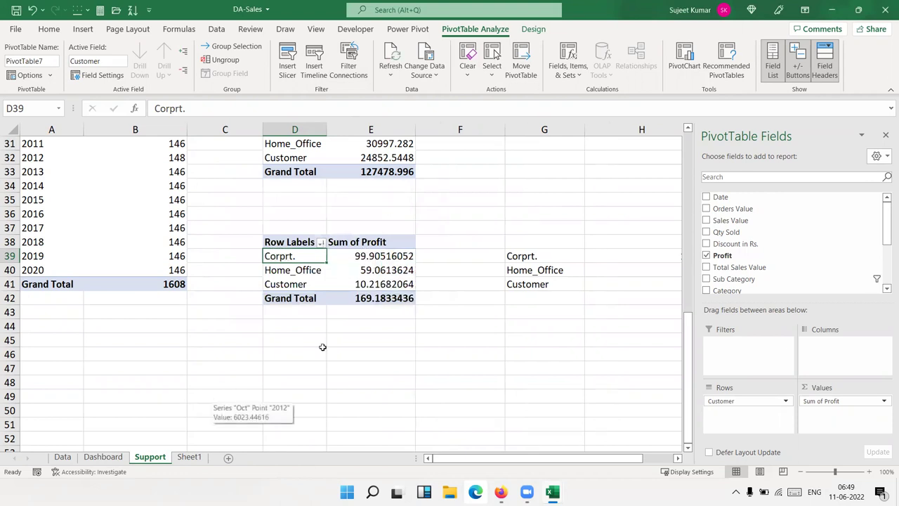
- Link Sheet1's monthly Sales Value pivot to Category, Date and Sub Category slicers, then return to the Dashboard
{"action": "scroll", "coordinate": [400, 311], "scroll_direction": "up", "scroll_amount": 3}
{"action": "scroll", "coordinate": [395, 312], "scroll_direction": "up", "scroll_amount": 2}
{"action": "scroll", "coordinate": [395, 309], "scroll_direction": "up", "scroll_amount": 5}
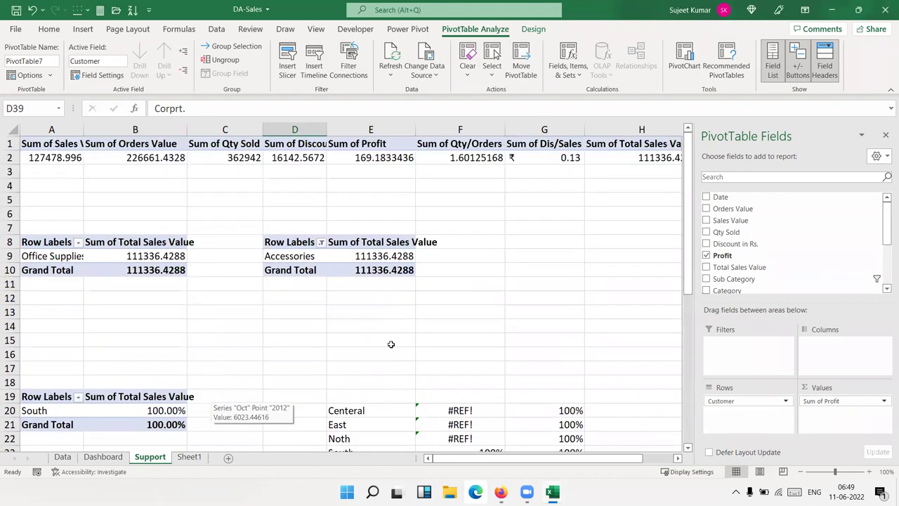
{"action": "scroll", "coordinate": [326, 443], "scroll_direction": "down", "scroll_amount": 7}
{"action": "left_click", "coordinate": [189, 457]}
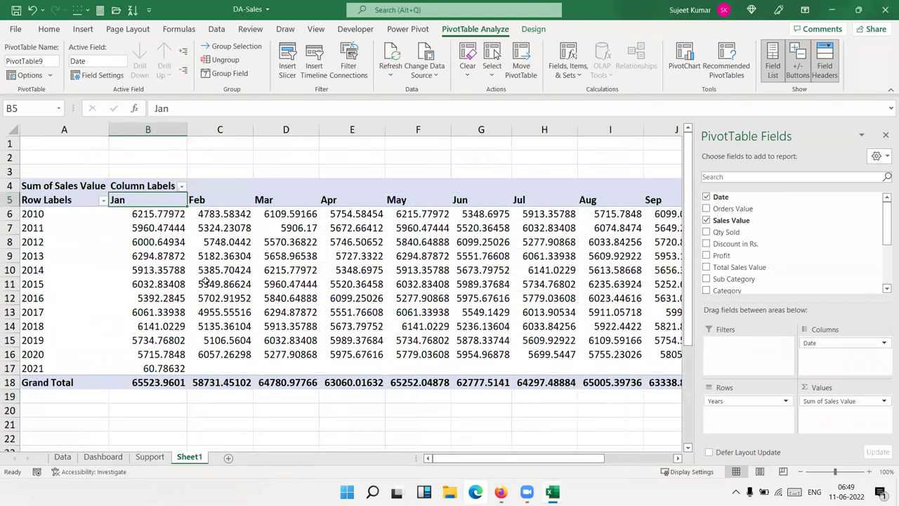
{"action": "left_click", "coordinate": [349, 70]}
{"action": "left_click", "coordinate": [257, 236]}
{"action": "left_click", "coordinate": [257, 247]}
{"action": "left_click", "coordinate": [257, 260]}
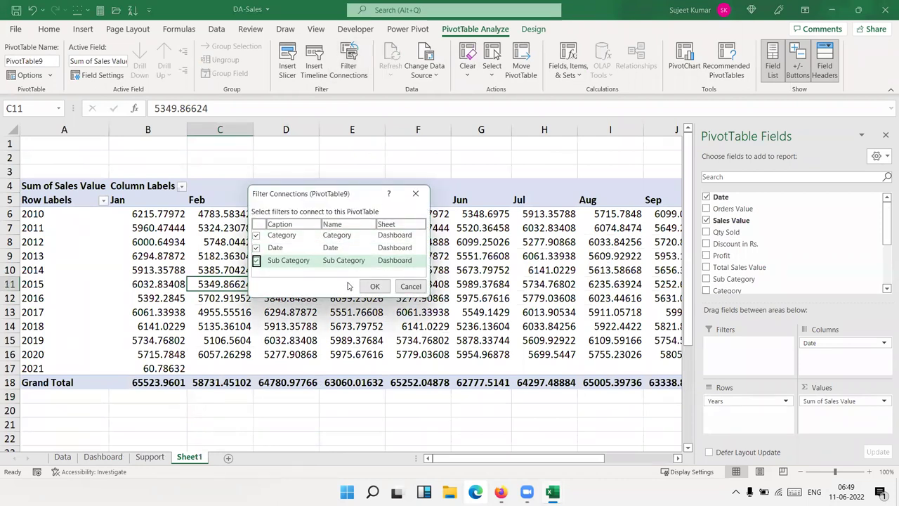
{"action": "left_click", "coordinate": [364, 285]}
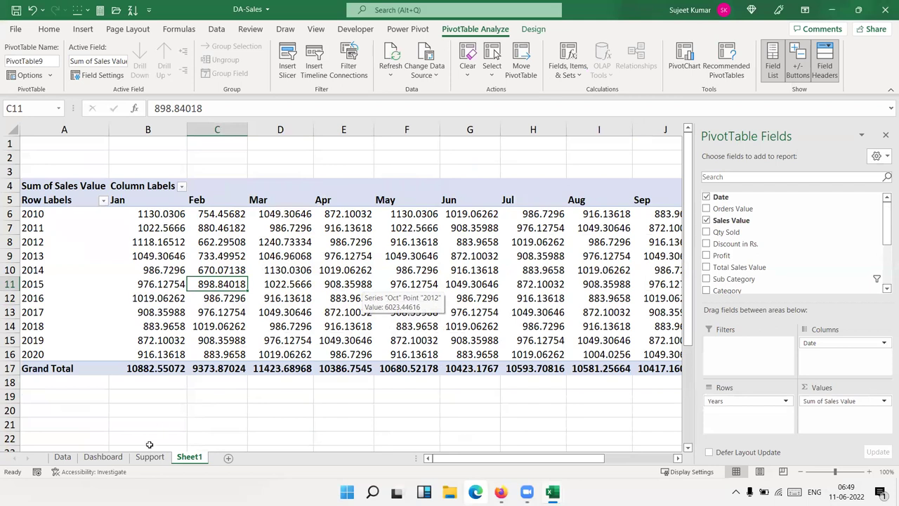
{"action": "left_click", "coordinate": [104, 457]}
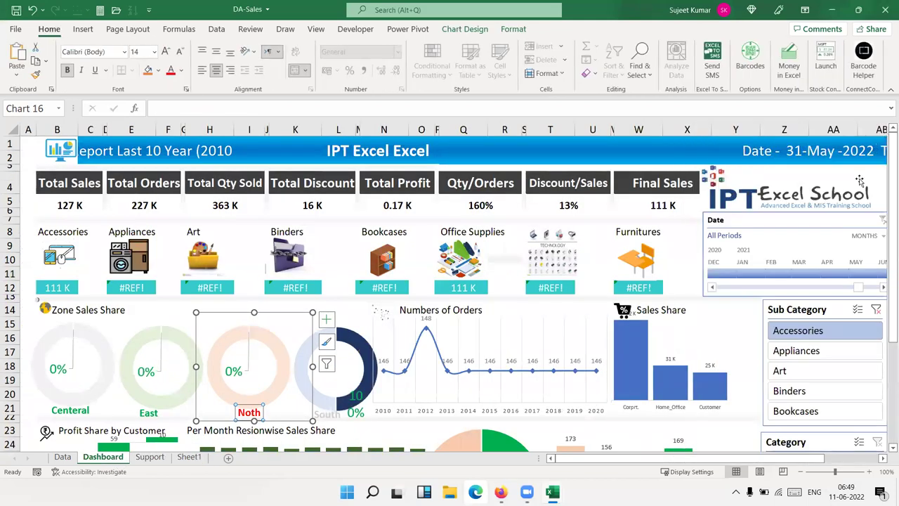
- Filter the dashboard to Appliances, Binders, then Art, and clear the Sub Category filter to restore 765 K totals
{"action": "left_click", "coordinate": [820, 356]}
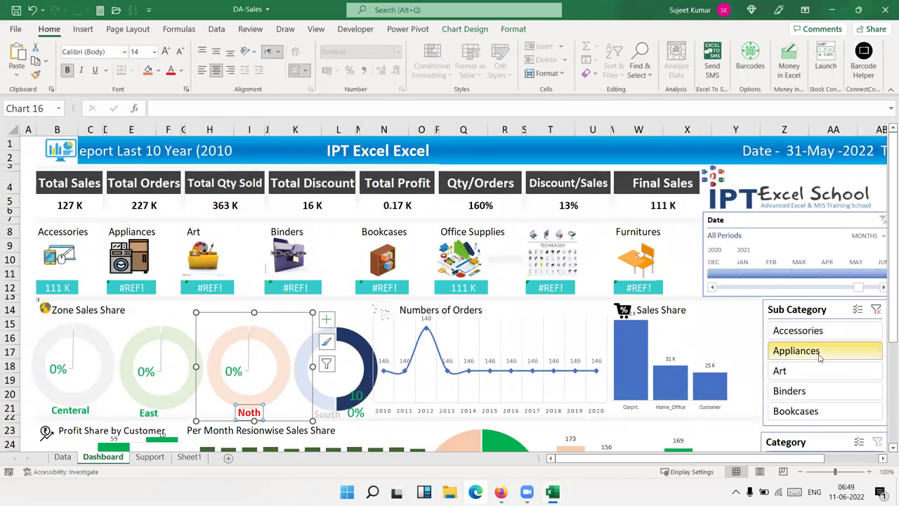
{"action": "left_click", "coordinate": [819, 390]}
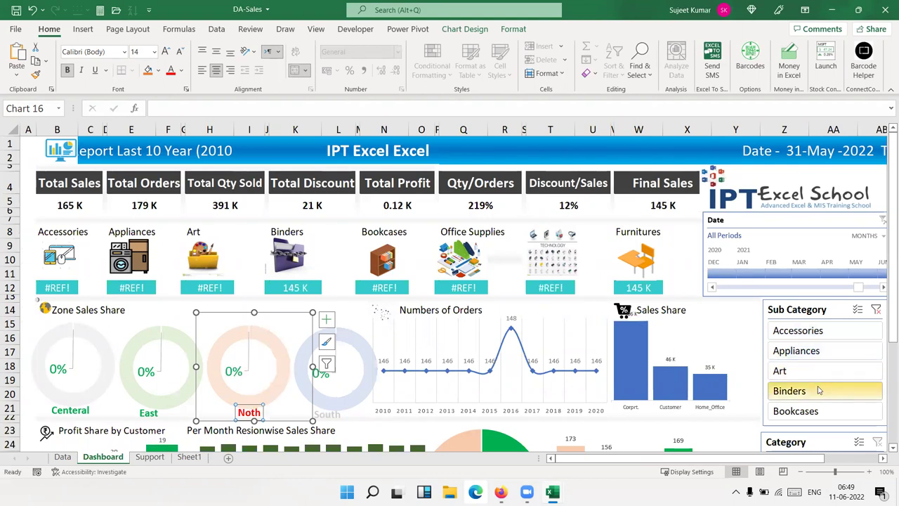
{"action": "left_click", "coordinate": [876, 312]}
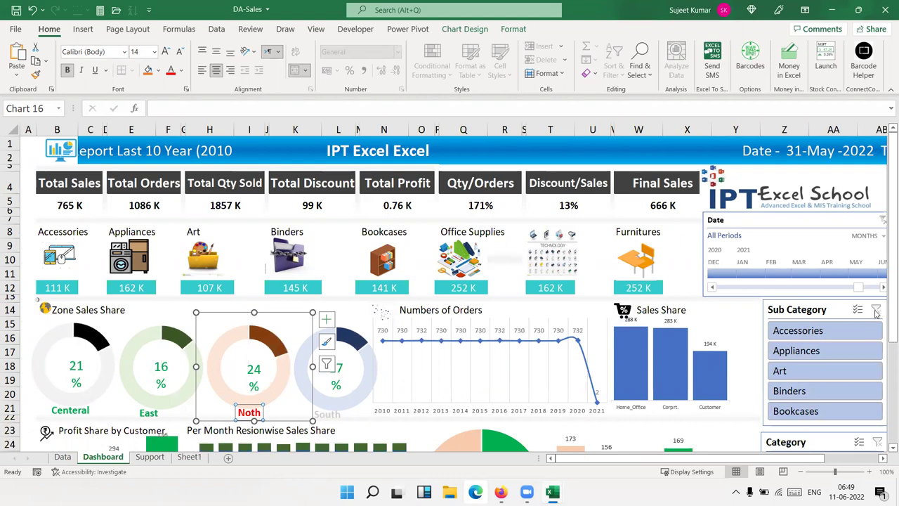
{"action": "left_click", "coordinate": [805, 378]}
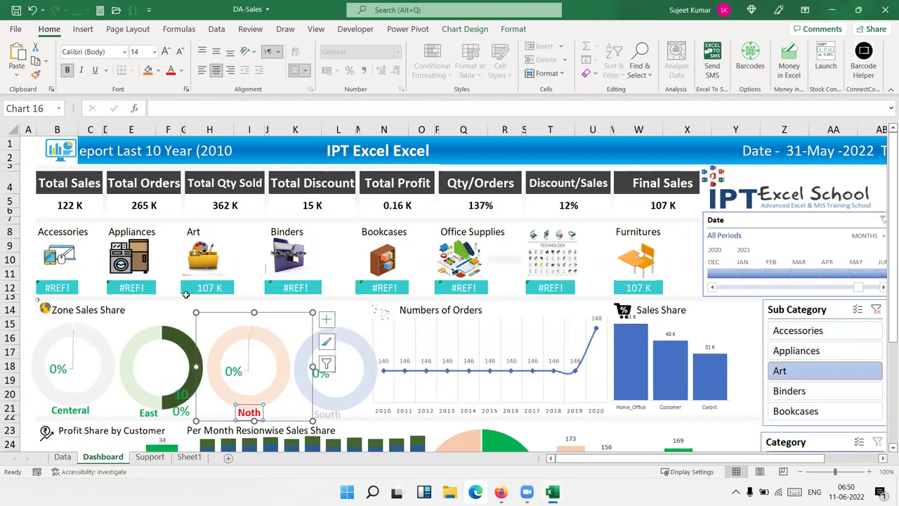
{"action": "left_click", "coordinate": [876, 310]}
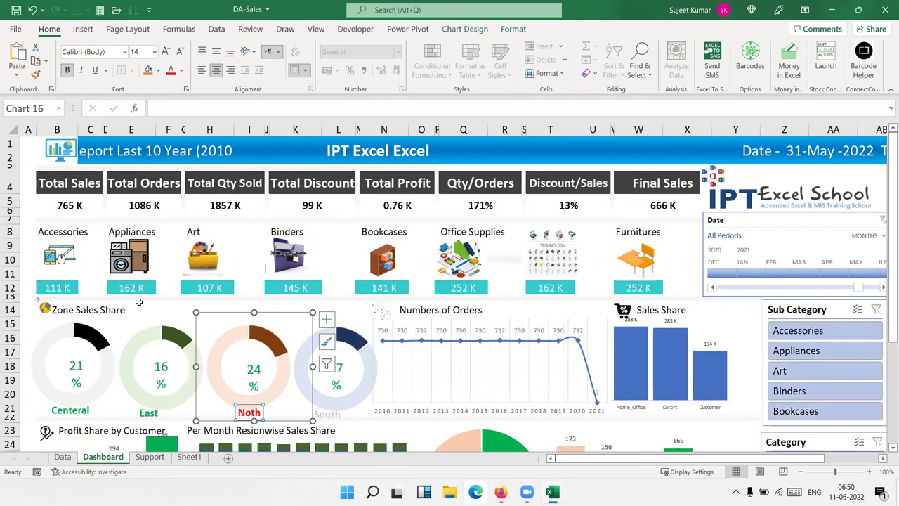
- Wrap the Accessories (B12) and Appliances (E12) sales formulas in IFERROR(...,0)
{"action": "left_click", "coordinate": [63, 288]}
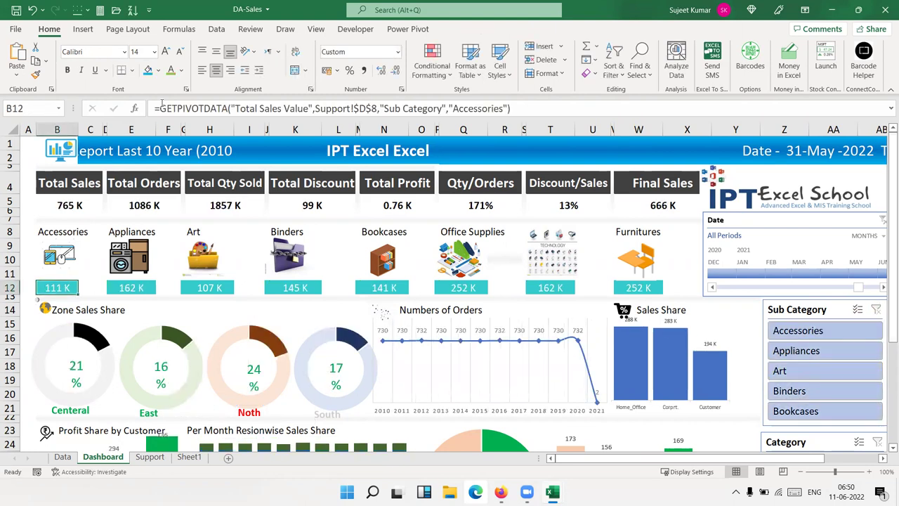
{"action": "left_click", "coordinate": [161, 107]}
{"action": "type", "text": "IFERROR("}
{"action": "left_click", "coordinate": [564, 109]}
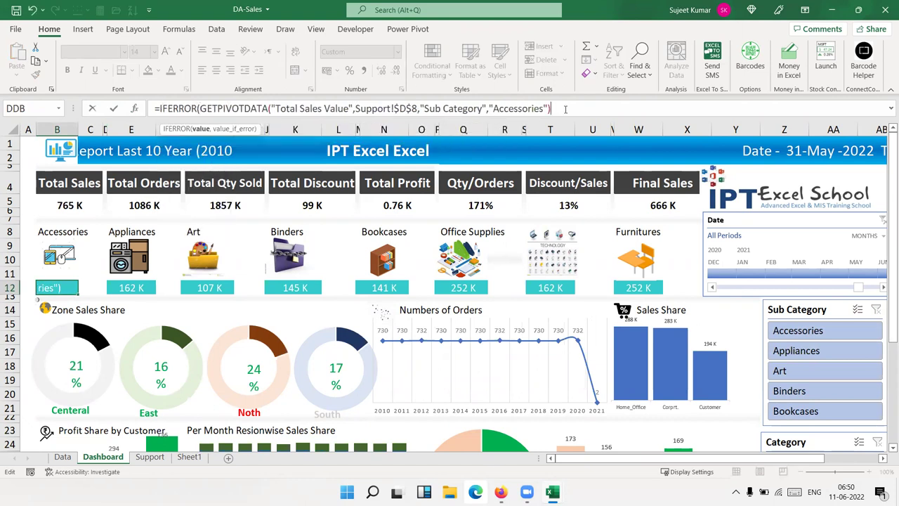
{"action": "type", "text": ",0"}
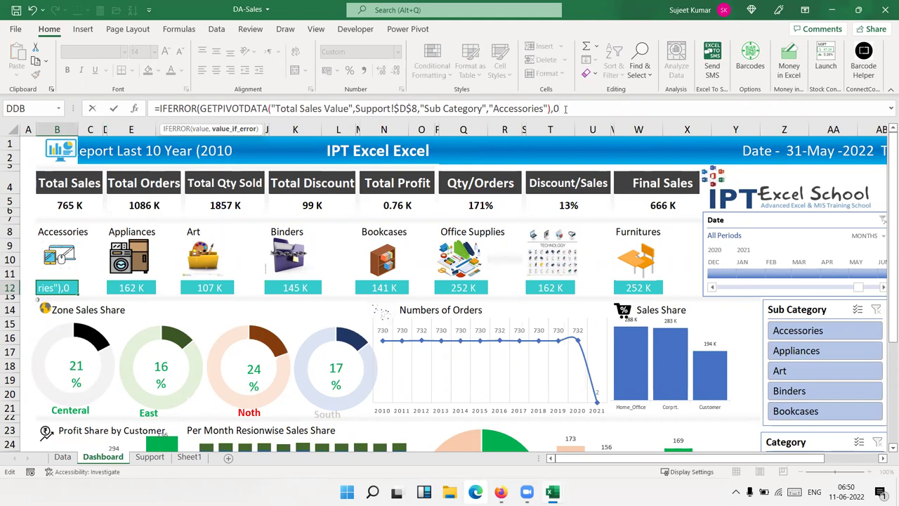
{"action": "key", "text": "Return"}
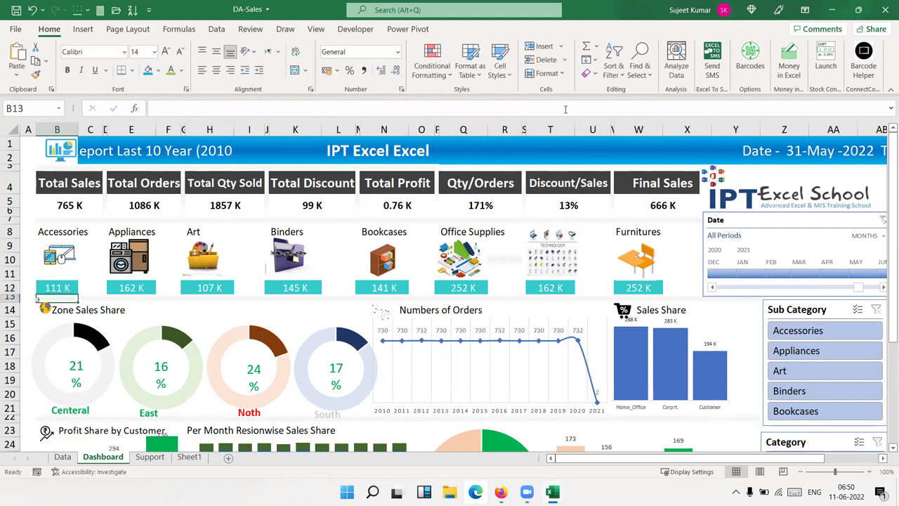
{"action": "left_click", "coordinate": [115, 284]}
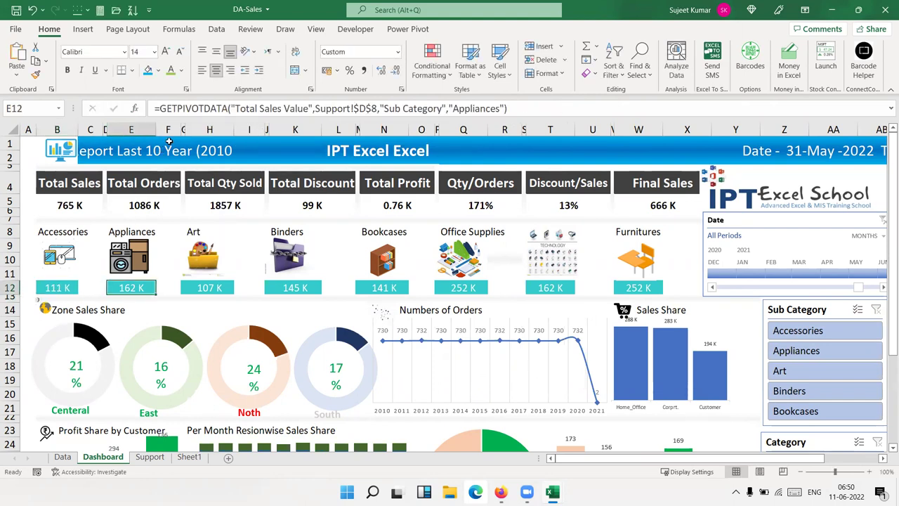
{"action": "left_click", "coordinate": [158, 107]}
{"action": "type", "text": "IFE"}
{"action": "key", "text": "Tab"}
{"action": "left_click", "coordinate": [562, 106]}
{"action": "type", "text": ",0"}
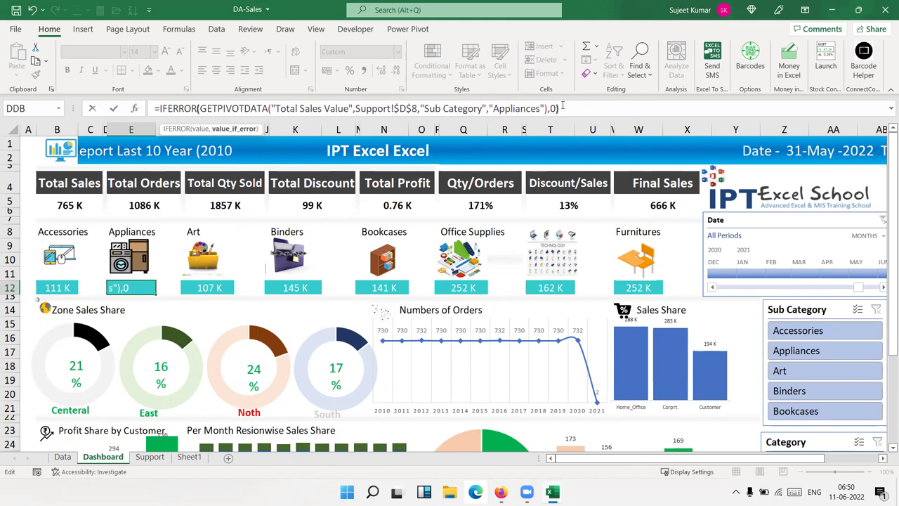
{"action": "key", "text": "Return"}
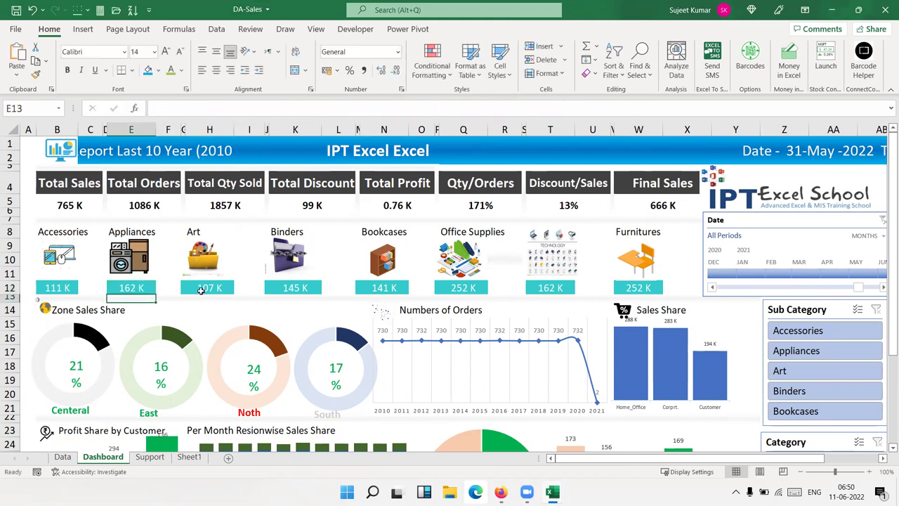
- Wrap the Art sales formula in H12 with IFERROR(...,0) and filter the dashboard to Art
{"action": "left_click", "coordinate": [203, 287]}
{"action": "left_click", "coordinate": [158, 108]}
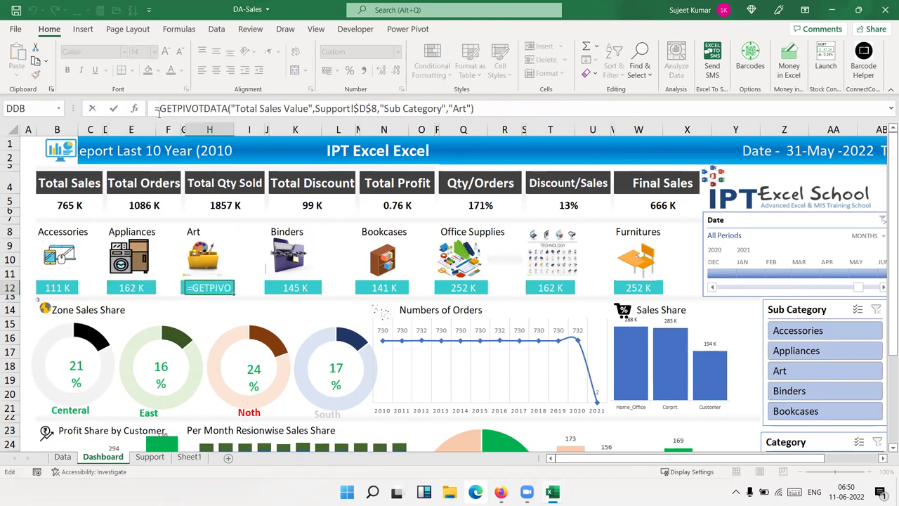
{"action": "type", "text": "if"}
{"action": "key", "text": "Down"}
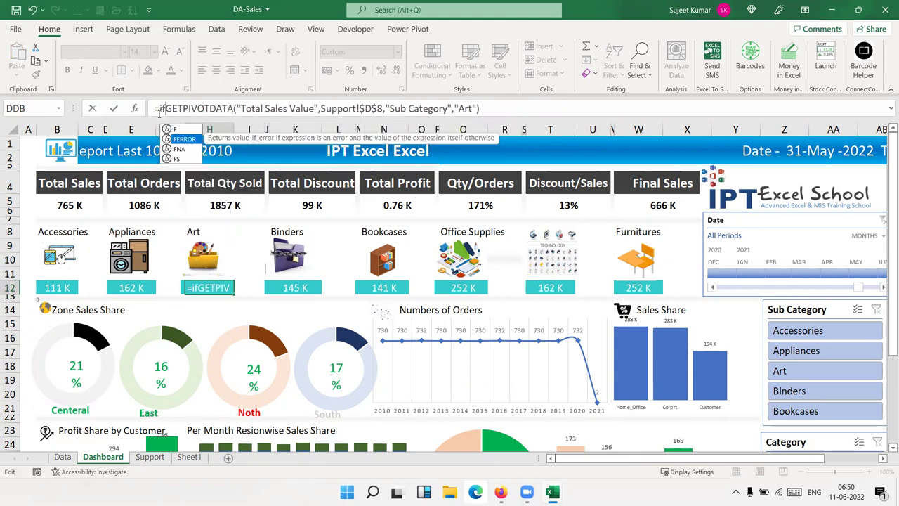
{"action": "key", "text": "Tab"}
{"action": "left_click", "coordinate": [538, 102]}
{"action": "type", "text": ",0("}
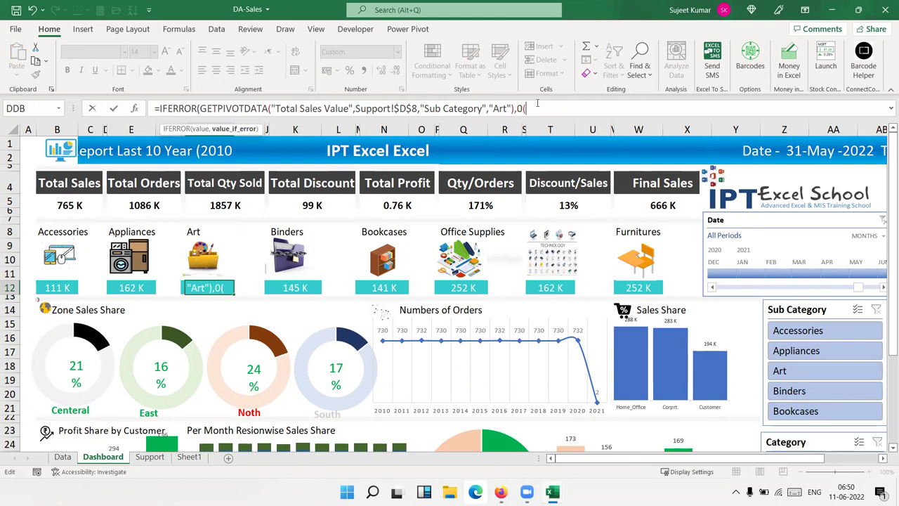
{"action": "key", "text": "Return"}
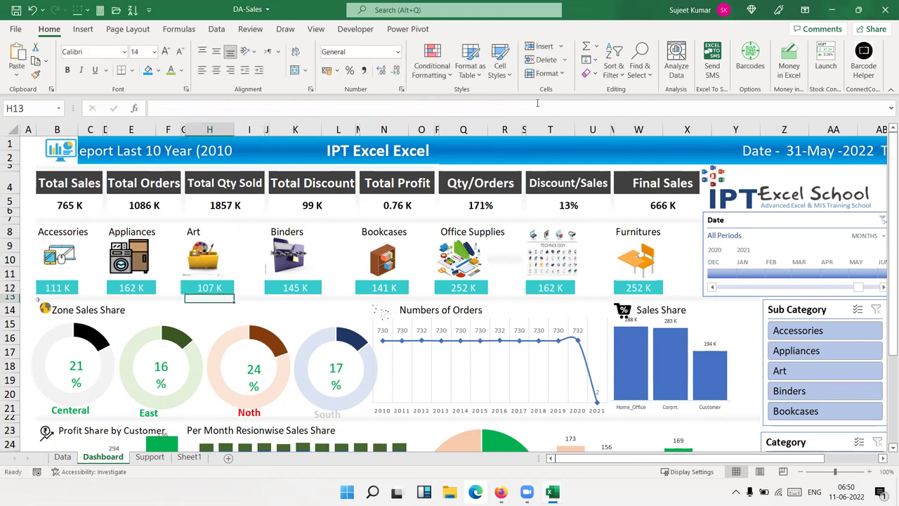
{"action": "left_click", "coordinate": [776, 373]}
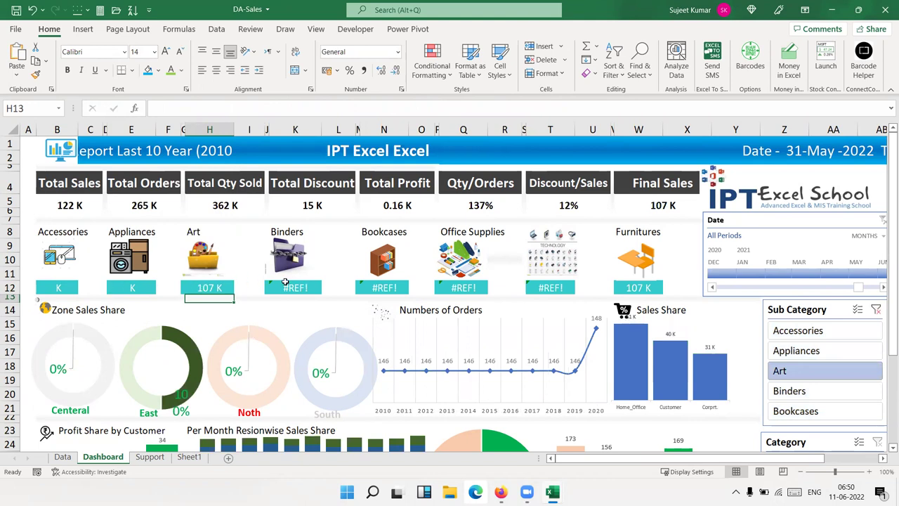
- Wrap the Binders sales formula in K12 with IFERROR(...,0), accepting Excel's suggested correction
{"action": "left_click", "coordinate": [285, 282]}
{"action": "left_click", "coordinate": [158, 108]}
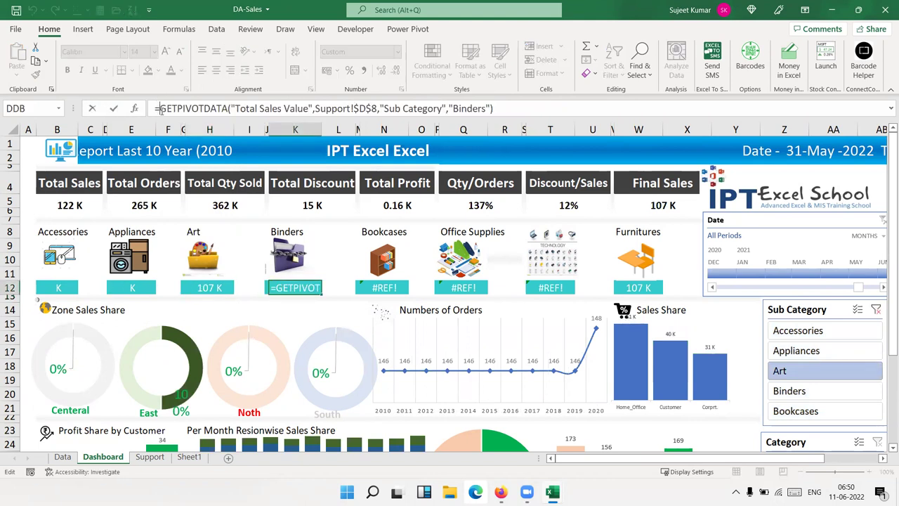
{"action": "type", "text": "IFE"}
{"action": "key", "text": "Tab"}
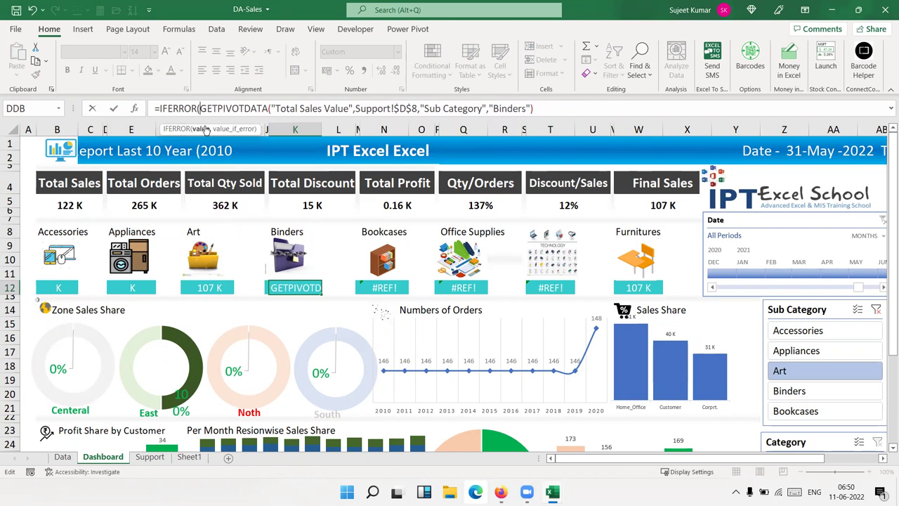
{"action": "key", "text": "End"}
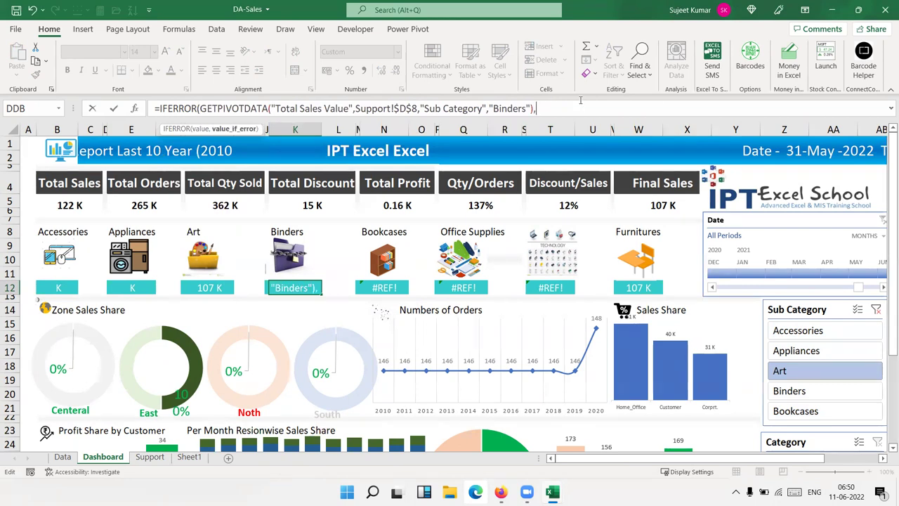
{"action": "type", "text": ",0"}
{"action": "key", "text": "Return"}
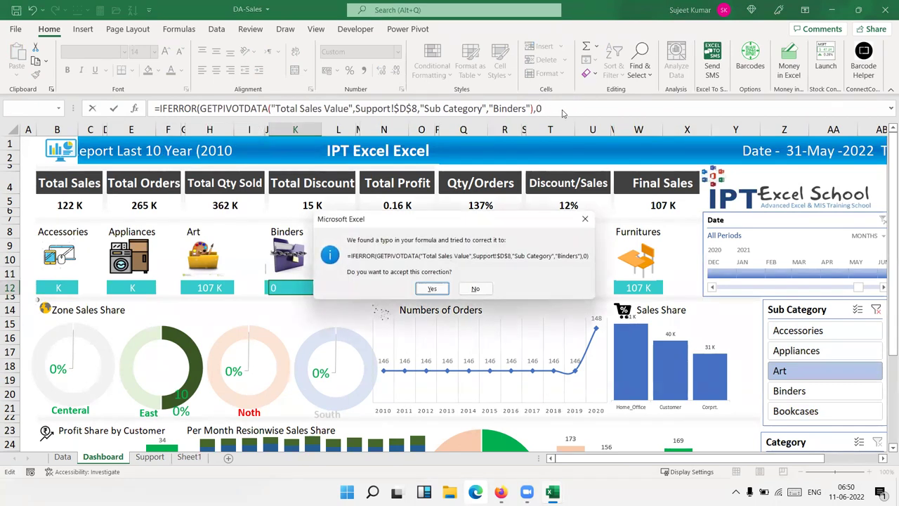
{"action": "key", "text": "Return"}
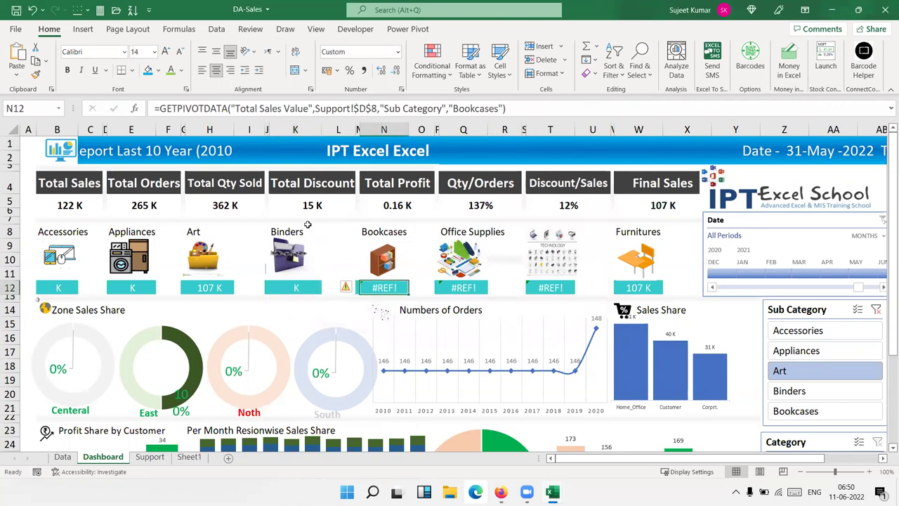
- Wrap the Bookcases formula in N12 with IFERROR so a failed lookup shows 0
{"action": "left_click", "coordinate": [161, 109]}
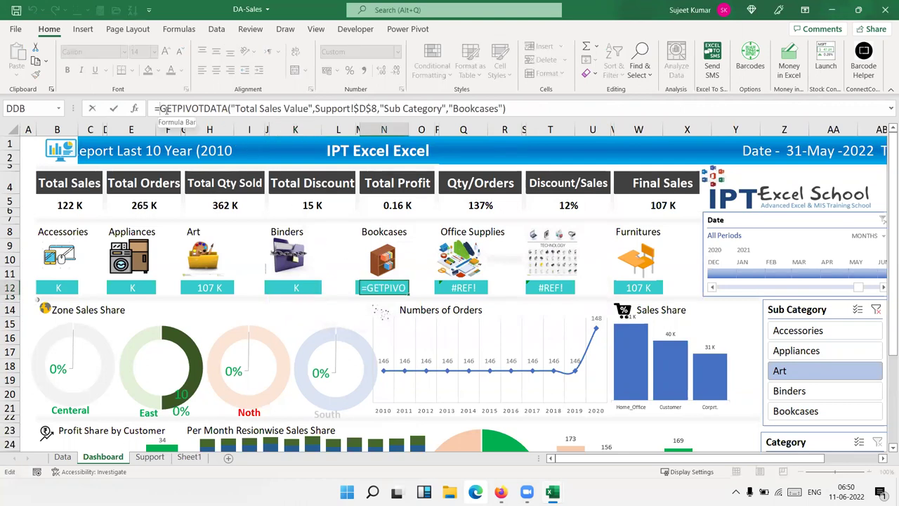
{"action": "type", "text": "IFERROR("}
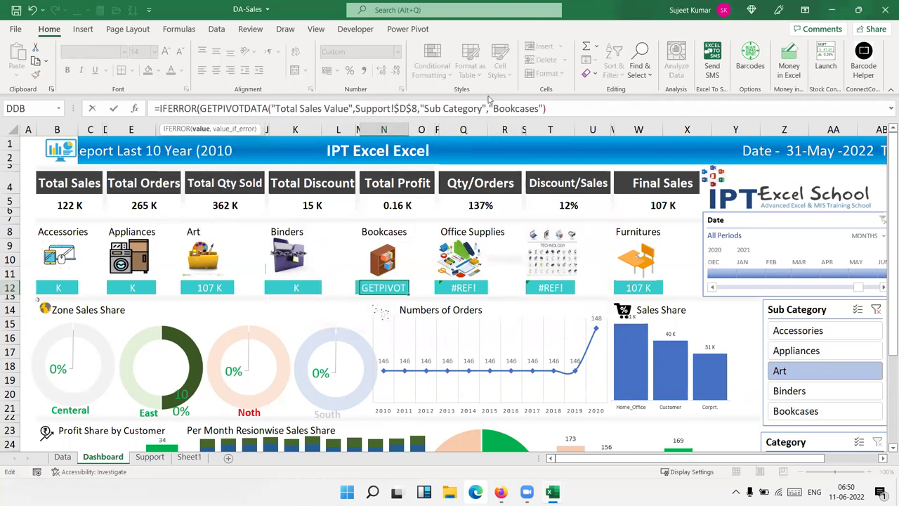
{"action": "left_click", "coordinate": [598, 110]}
{"action": "type", "text": ",0"}
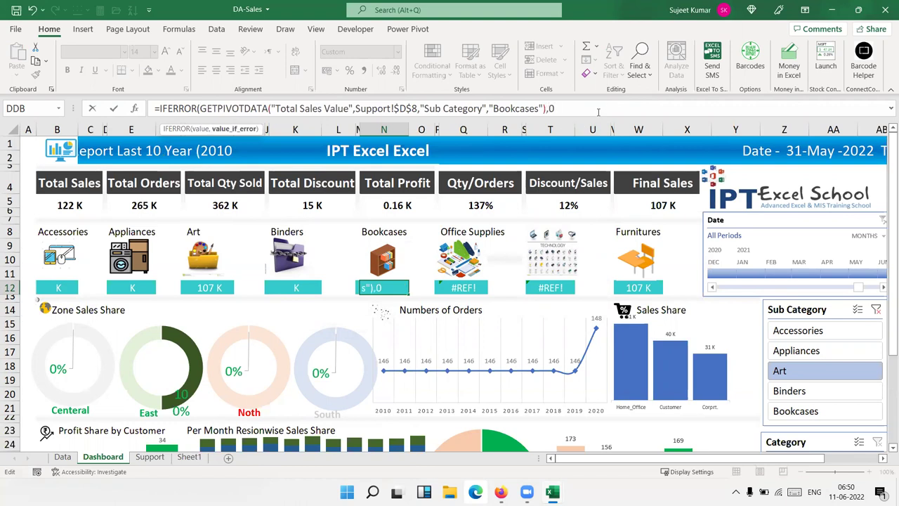
{"action": "type", "text": ")"}
{"action": "key", "text": "Return"}
{"action": "key", "text": "Up"}
{"action": "key", "text": "Right"}
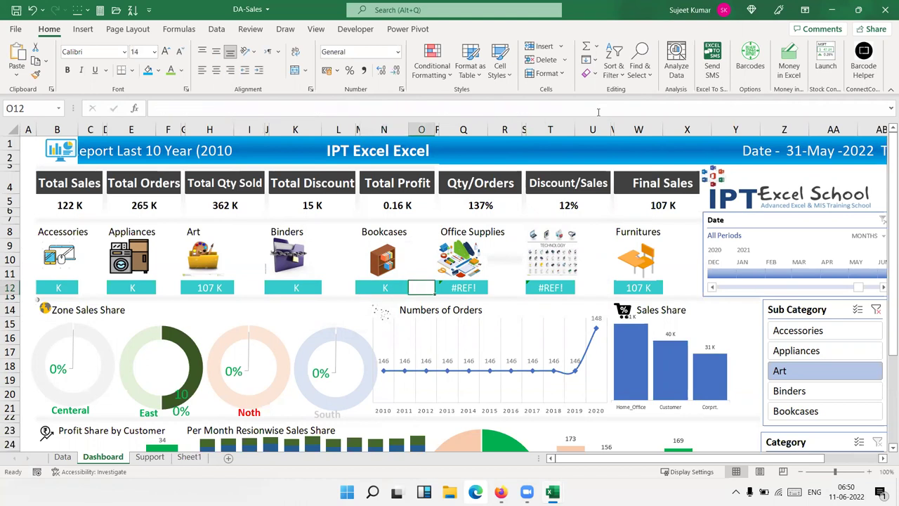
- Wrap the Office Supplies formula in Q12 with IFERROR(...,"") to replace #REF! with a blank
{"action": "left_click", "coordinate": [450, 288]}
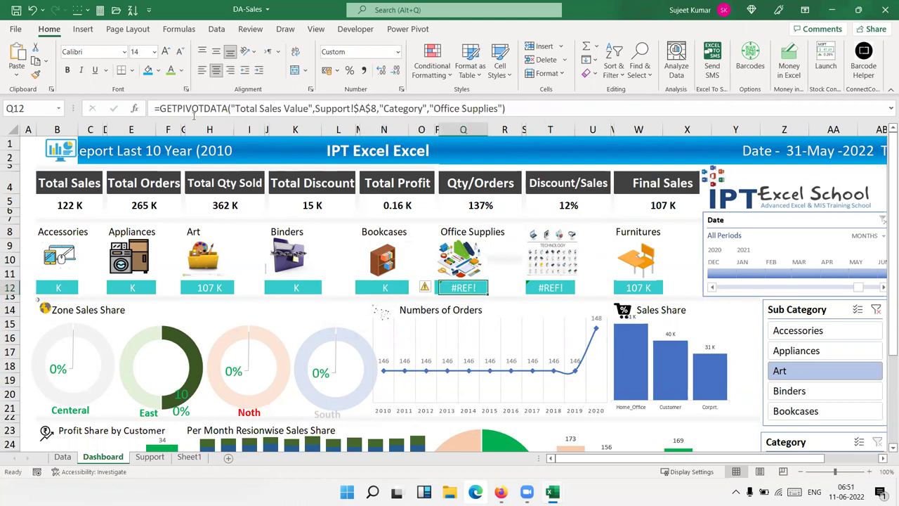
{"action": "left_click", "coordinate": [159, 109]}
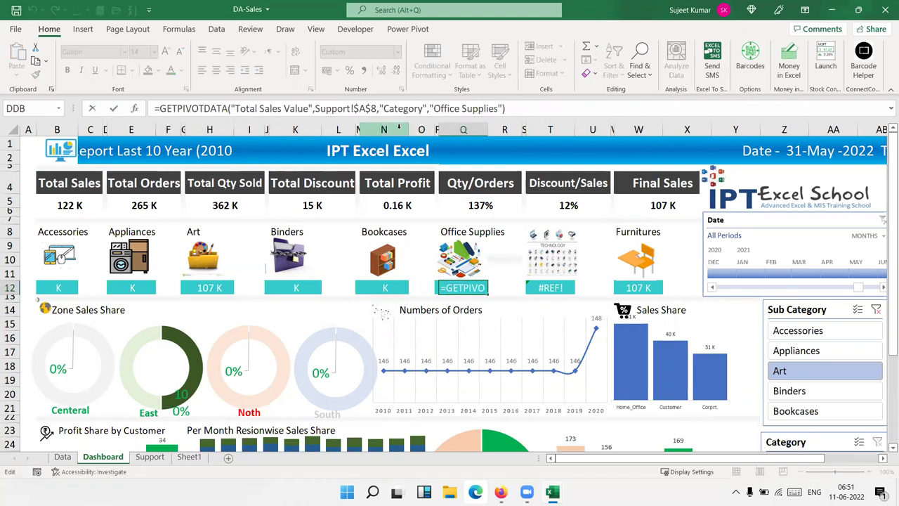
{"action": "type", "text": "IFE"}
{"action": "key", "text": "Tab"}
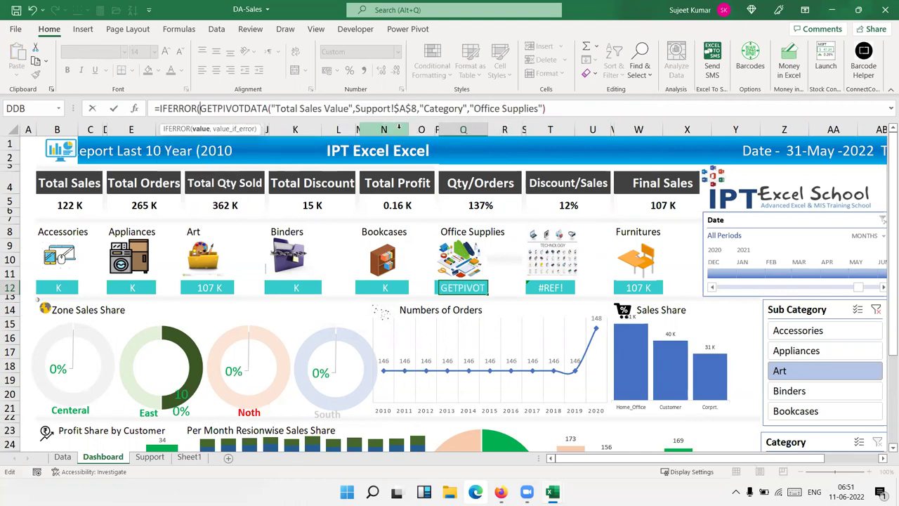
{"action": "left_click", "coordinate": [594, 111]}
{"action": "type", "text": ",\"\""}
{"action": "key", "text": "Return"}
{"action": "key", "text": "Up"}
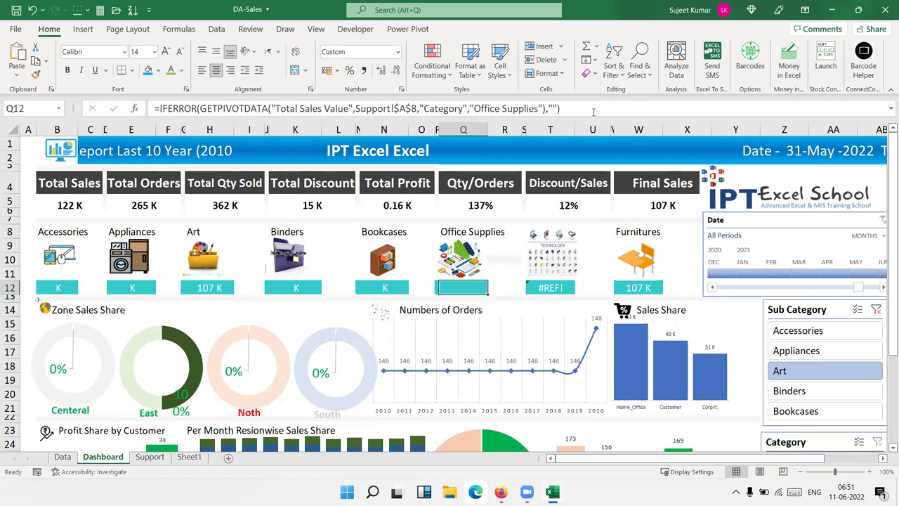
{"action": "key", "text": "Right"}
{"action": "key", "text": "Right"}
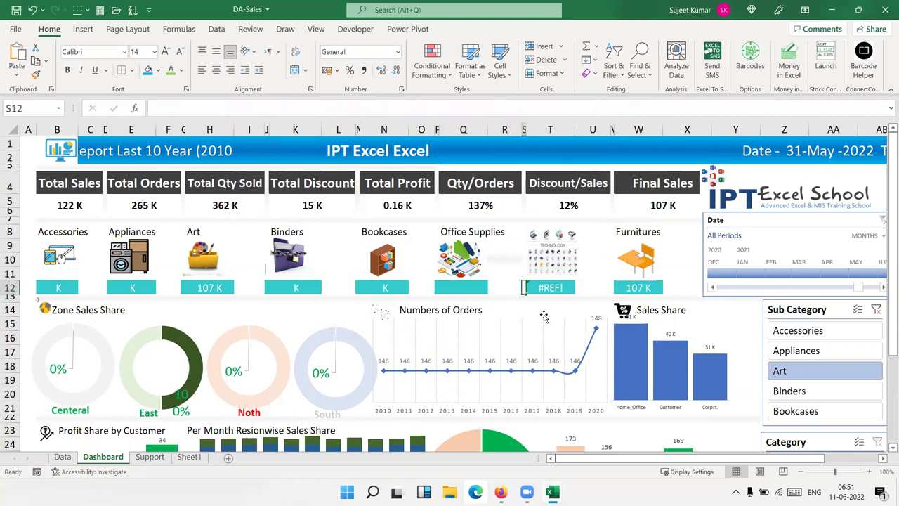
- Wrap the Technology formula in T12 with IFERROR(...,"") to hide its #REF! error
{"action": "left_click", "coordinate": [571, 287]}
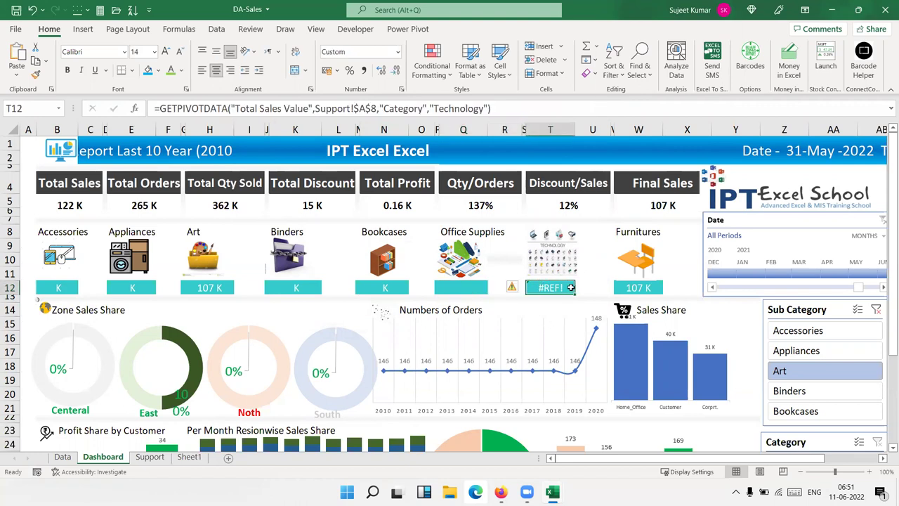
{"action": "left_click", "coordinate": [158, 108]}
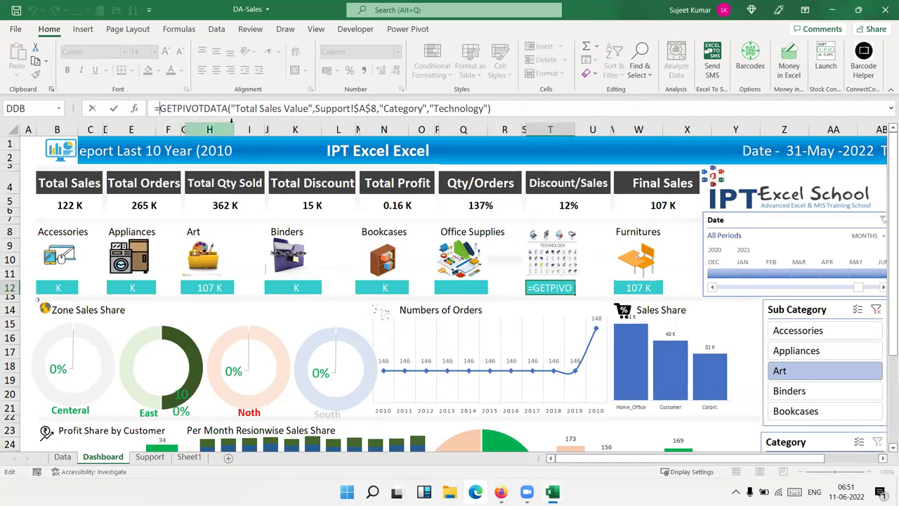
{"action": "type", "text": "if"}
{"action": "double_click", "coordinate": [184, 139]}
{"action": "left_click", "coordinate": [601, 109]}
{"action": "type", "text": ",\"\""}
{"action": "key", "text": "Return"}
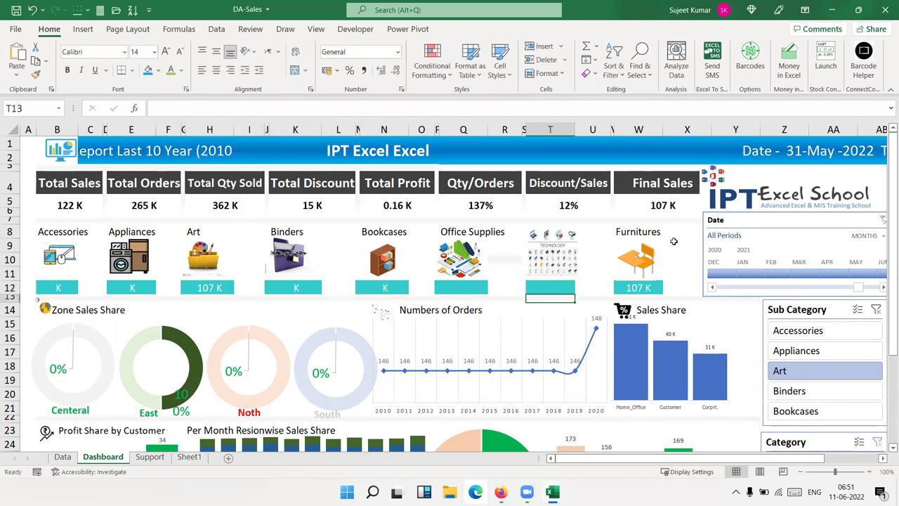
- Wrap the Furnitures sales formula in W12 with IFERROR, keeping its 107 K value
{"action": "left_click", "coordinate": [627, 287]}
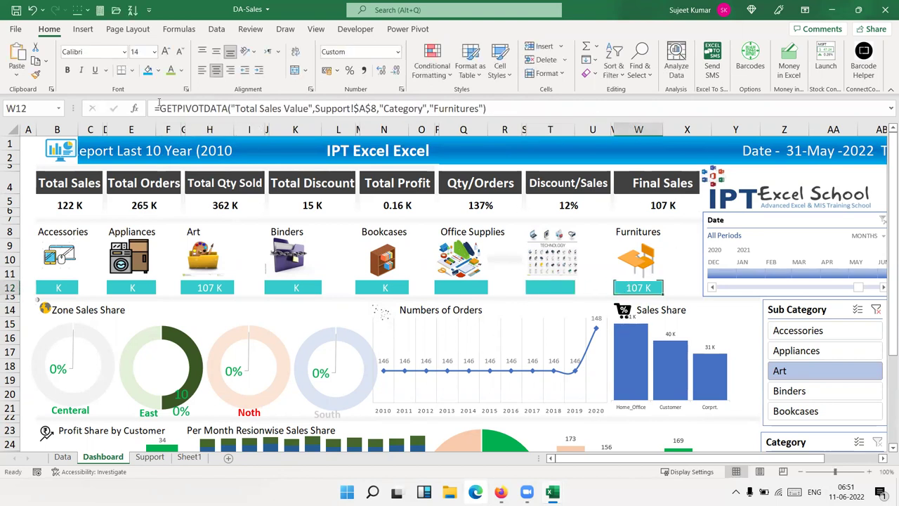
{"action": "left_click", "coordinate": [160, 107]}
{"action": "type", "text": "if"}
{"action": "key", "text": "Down"}
{"action": "key", "text": "Tab"}
{"action": "left_click", "coordinate": [564, 110]}
{"action": "type", "text": ","}
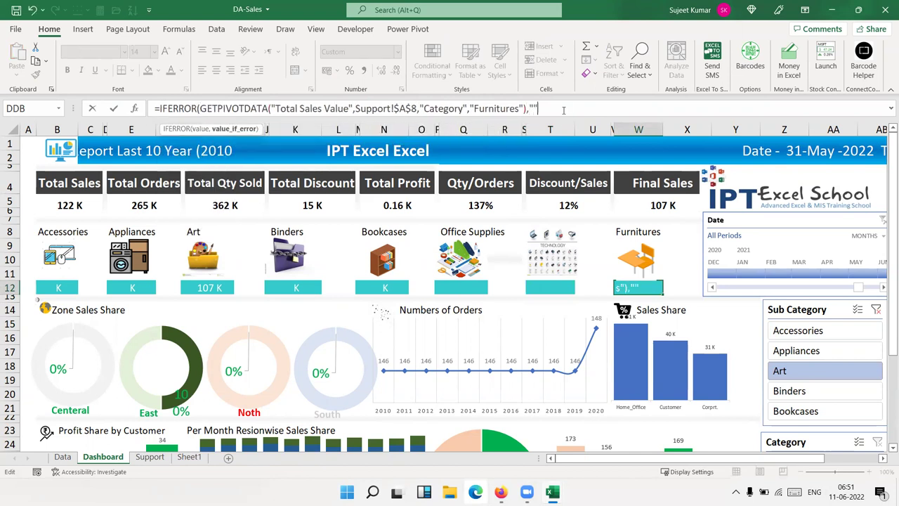
{"action": "key", "text": "Return"}
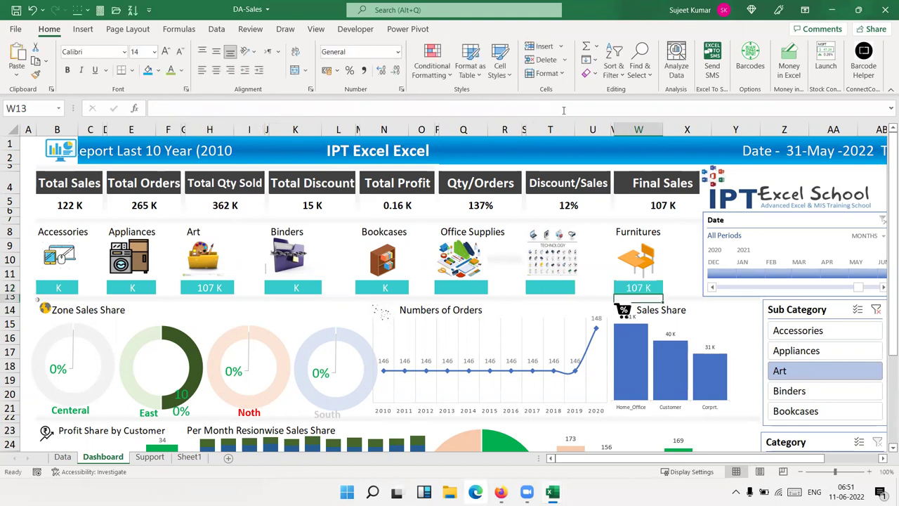
- Clear the Sub Category slicer filter so total sales reads 765 K, and select the KPI block
{"action": "left_click", "coordinate": [876, 310]}
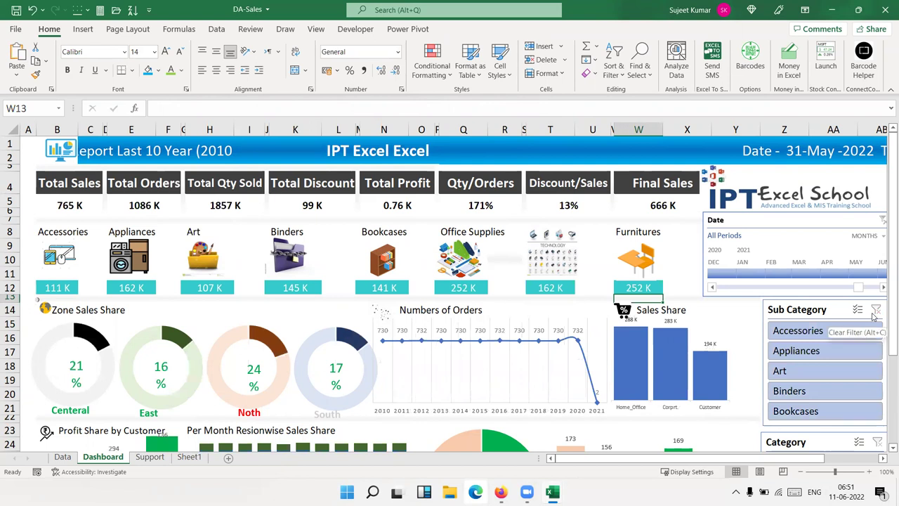
{"action": "left_click", "coordinate": [67, 182]}
{"action": "left_click_drag", "start_coordinate": [67, 182], "coordinate": [651, 184]}
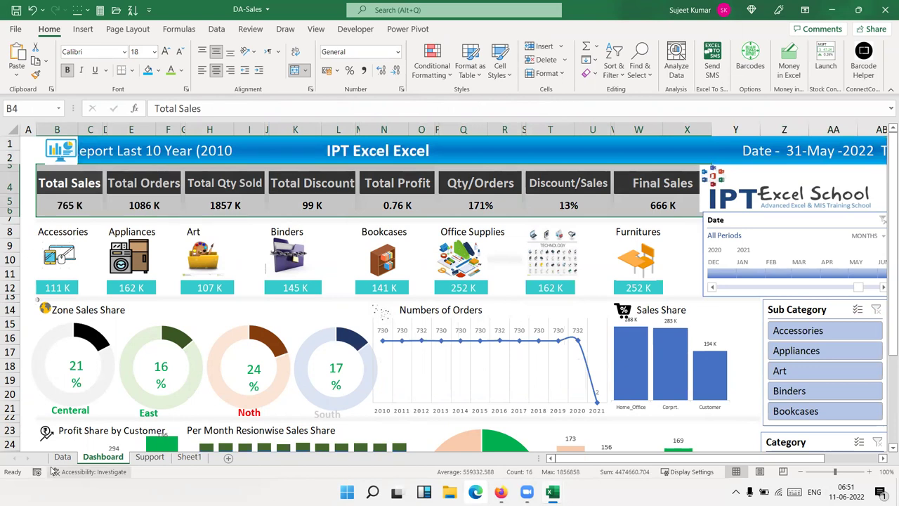
- Glance at the Data sheet, then check the Accessories (B12) and Total Sales (B5) formulas on Dashboard
{"action": "left_click", "coordinate": [62, 458]}
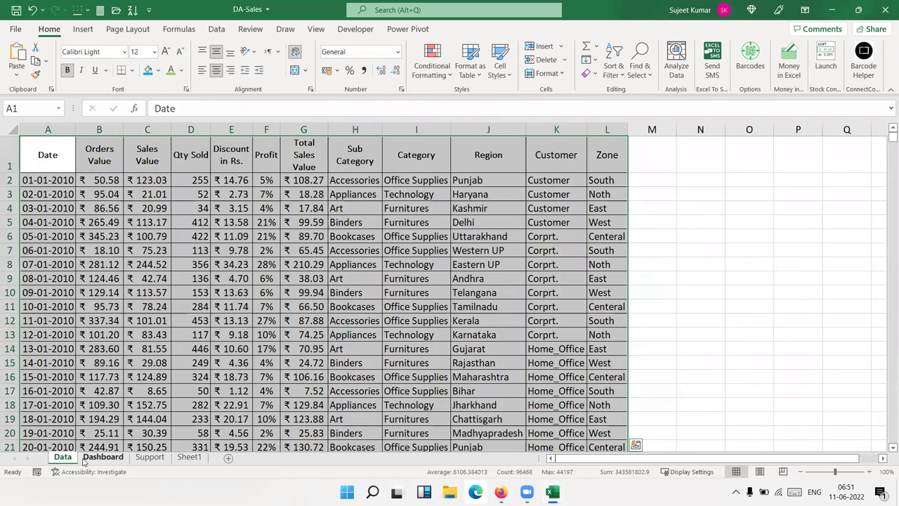
{"action": "left_click", "coordinate": [91, 457]}
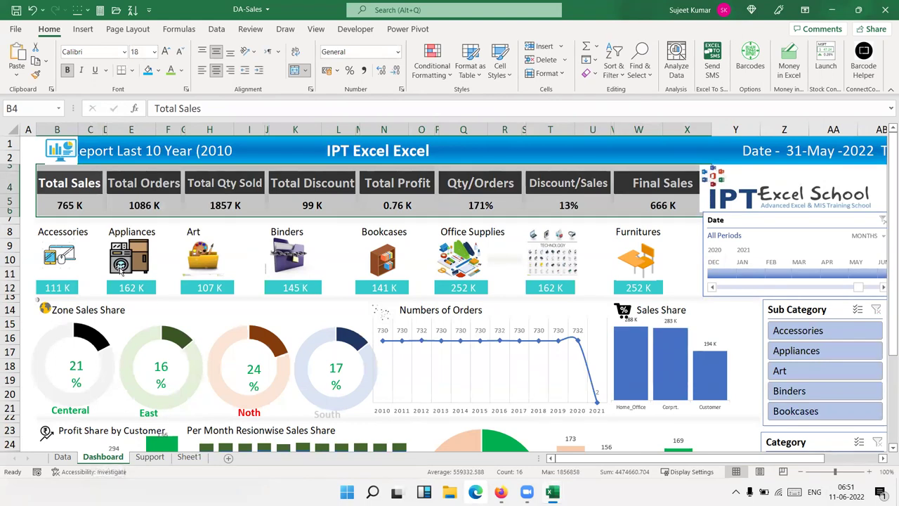
{"action": "left_click", "coordinate": [67, 288]}
{"action": "left_click", "coordinate": [78, 205]}
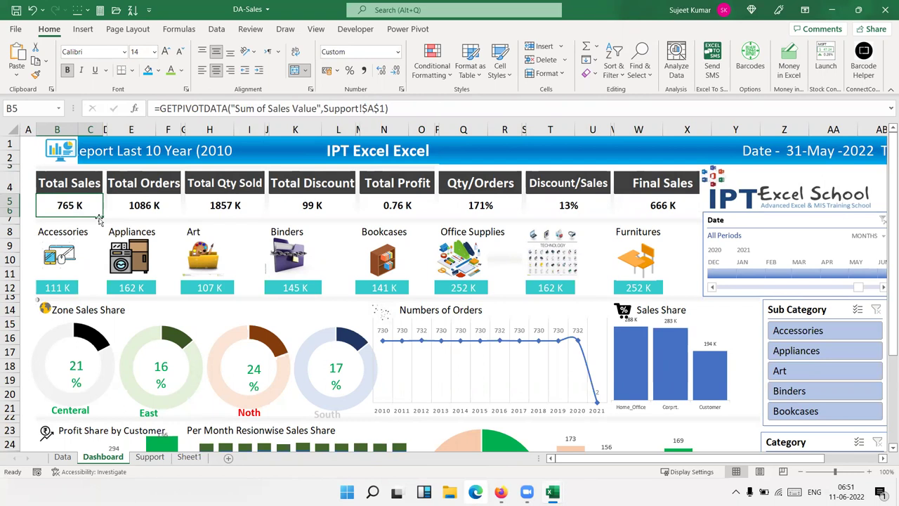
- Left-align the C1 'Sales Report Last 10 Year (2010 -2020)' header, remove its indent and shrink it to 12 pt
{"action": "left_click", "coordinate": [102, 149]}
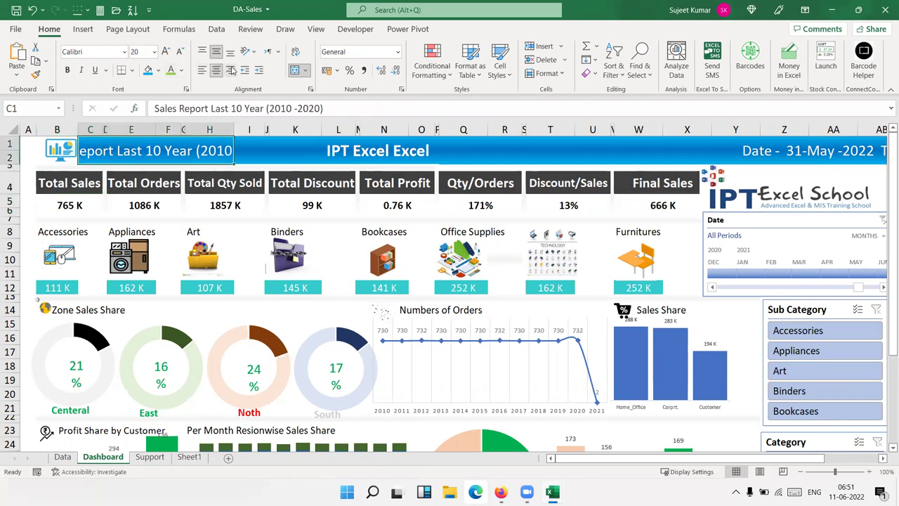
{"action": "left_click", "coordinate": [258, 73]}
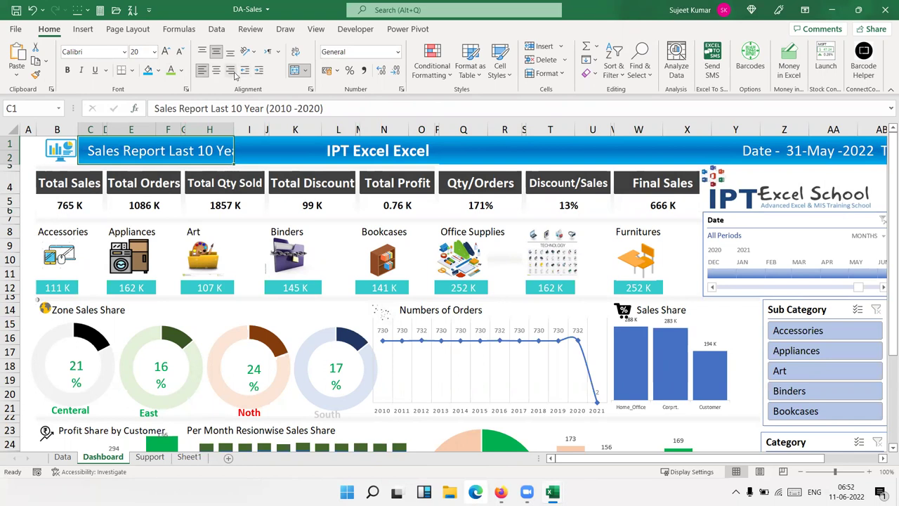
{"action": "left_click", "coordinate": [243, 72]}
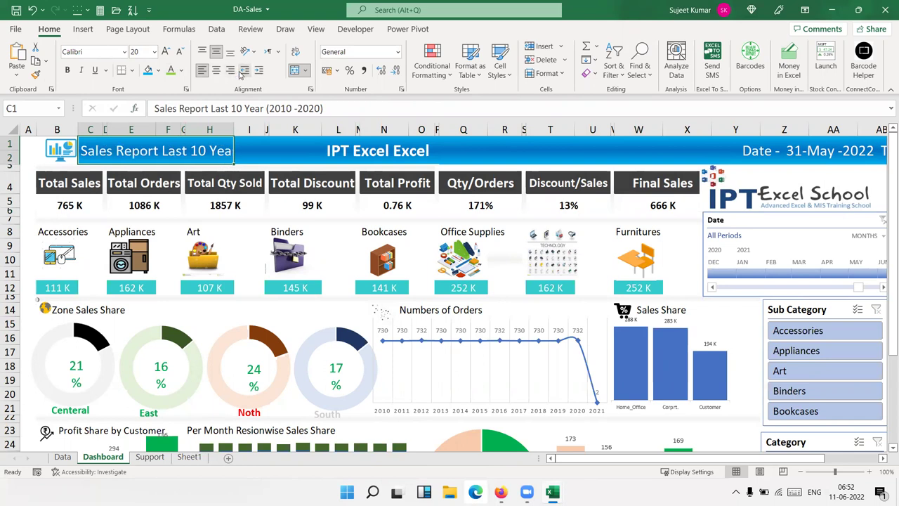
{"action": "left_click", "coordinate": [181, 52]}
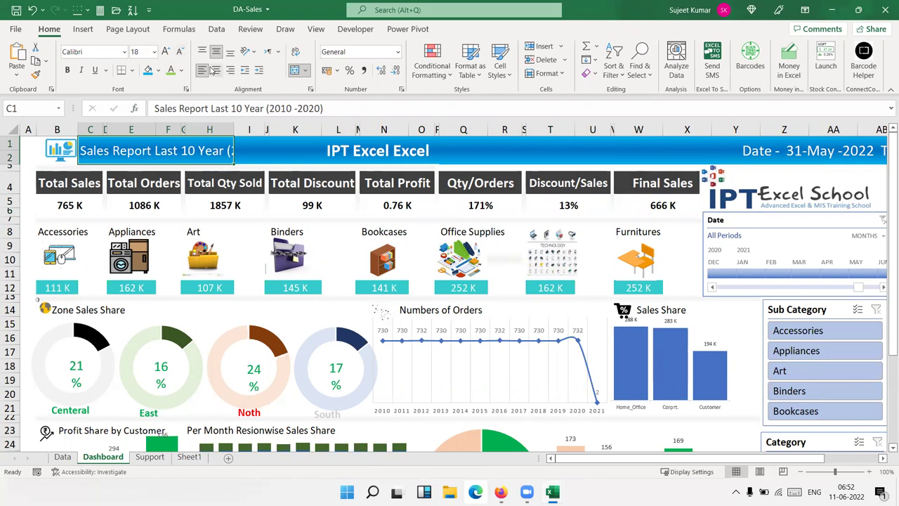
{"action": "mouse_move", "coordinate": [210, 146]}
{"action": "left_mouse_down"}
{"action": "mouse_move", "coordinate": [247, 152]}
{"action": "mouse_move", "coordinate": [224, 147]}
{"action": "left_mouse_up"}
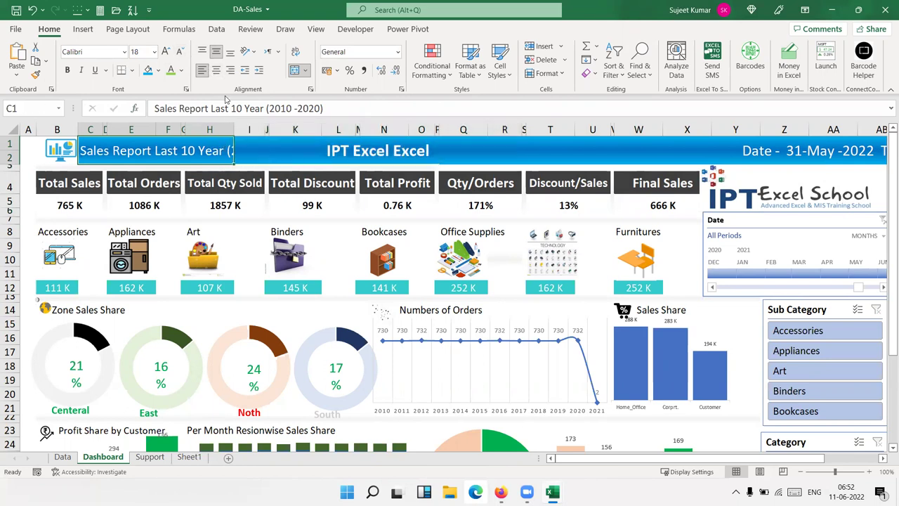
{"action": "left_click", "coordinate": [181, 54]}
{"action": "left_click", "coordinate": [180, 54]}
{"action": "left_click", "coordinate": [181, 53]}
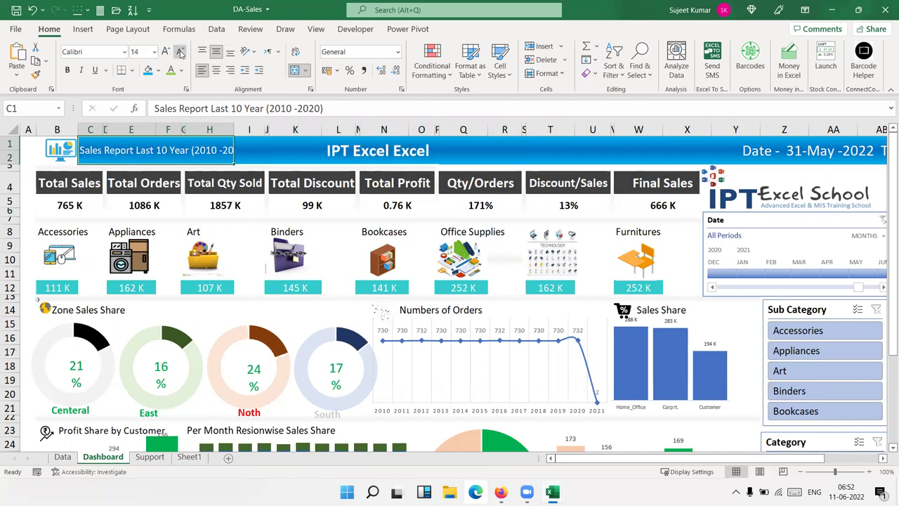
{"action": "left_click", "coordinate": [520, 190]}
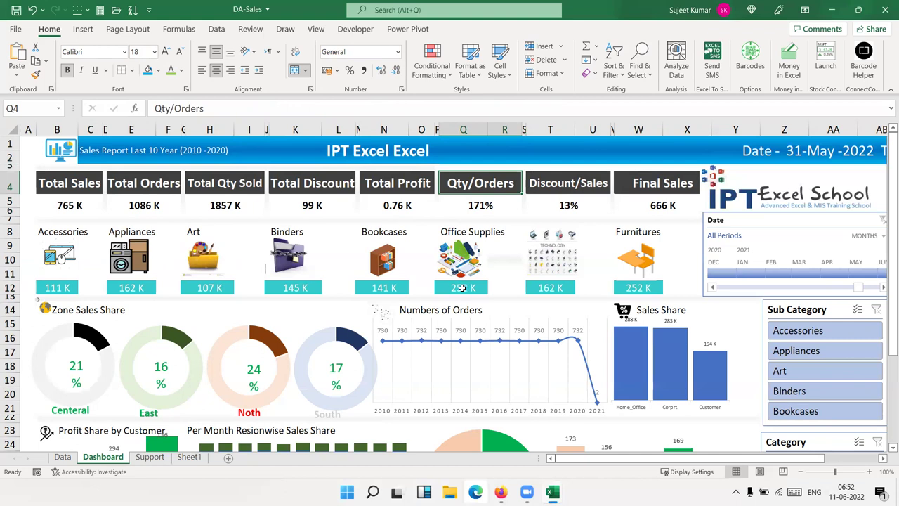
{"action": "left_click", "coordinate": [62, 267]}
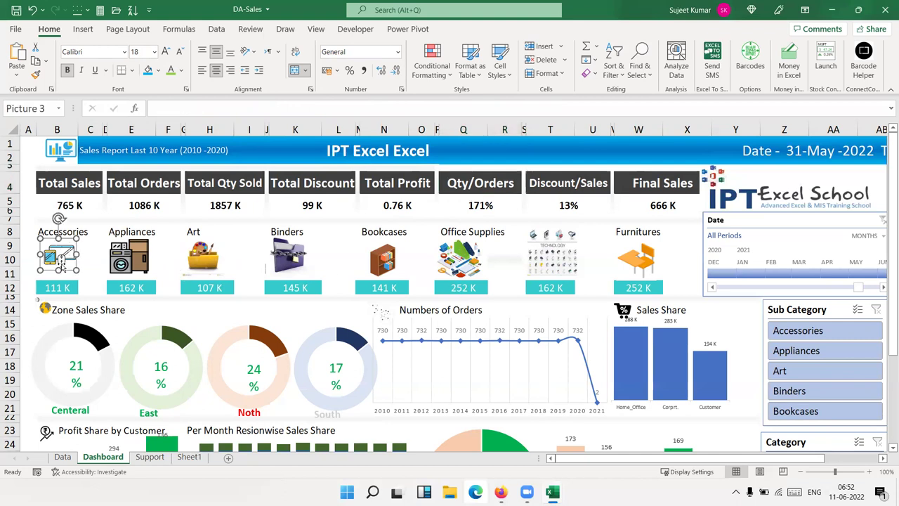
{"action": "left_click", "coordinate": [127, 265]}
{"action": "left_click", "coordinate": [191, 266]}
{"action": "left_click", "coordinate": [295, 267]}
{"action": "left_click", "coordinate": [395, 267]}
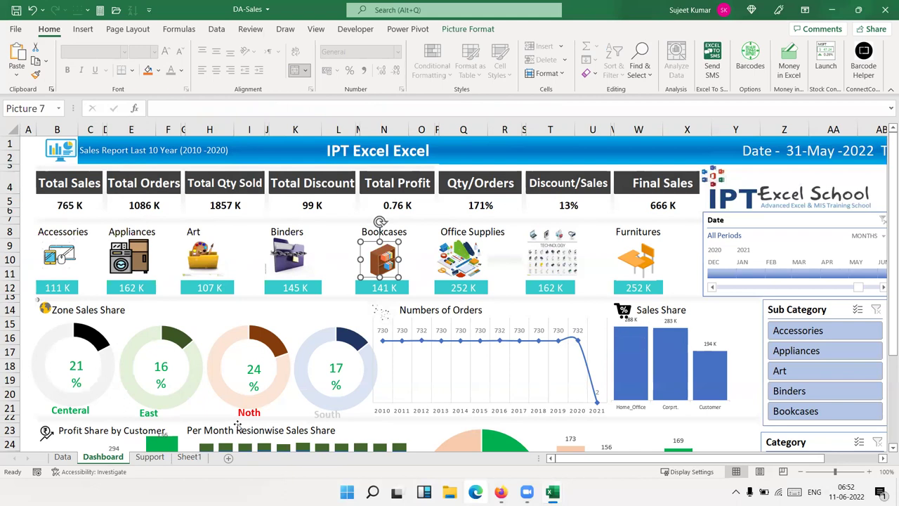
{"action": "left_click", "coordinate": [150, 457]}
{"action": "scroll", "coordinate": [189, 368], "scroll_direction": "up", "scroll_amount": 7}
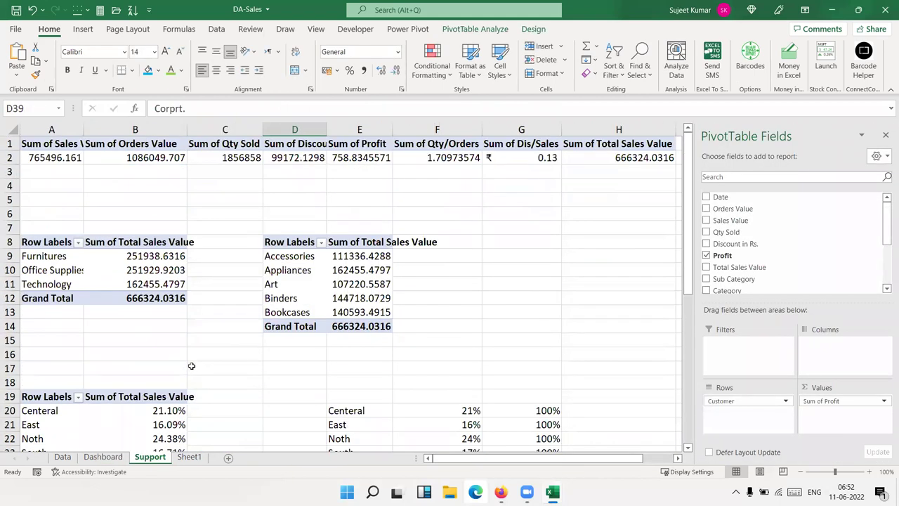
{"action": "left_click", "coordinate": [143, 266]}
{"action": "left_click", "coordinate": [330, 269]}
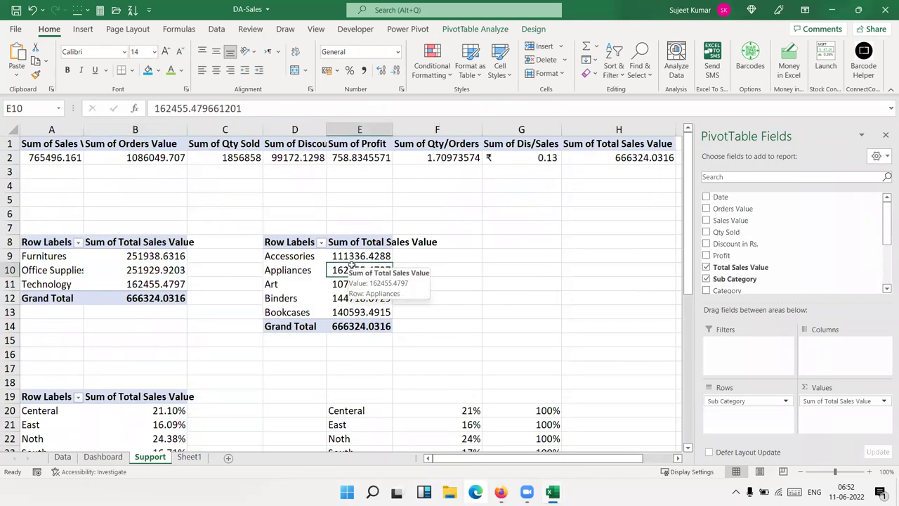
{"action": "left_click", "coordinate": [314, 260]}
{"action": "left_click_drag", "start_coordinate": [328, 261], "coordinate": [351, 310]}
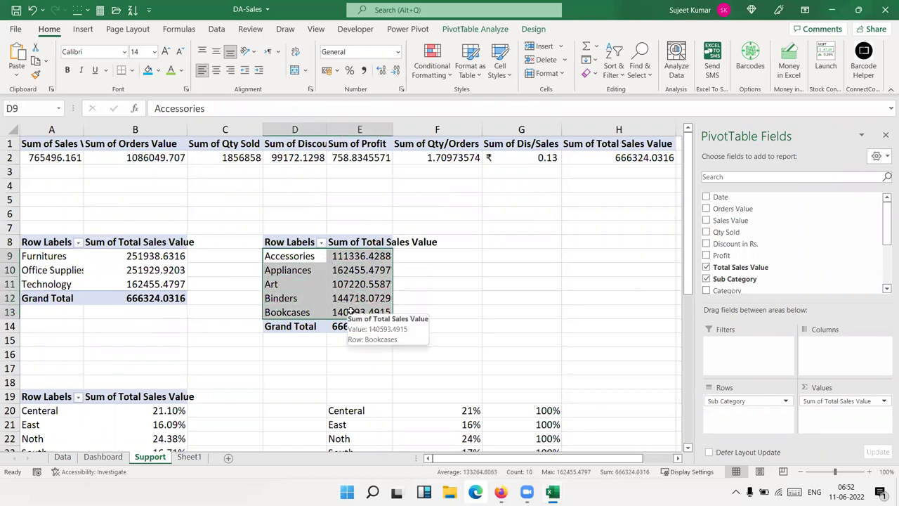
{"action": "left_click", "coordinate": [103, 459]}
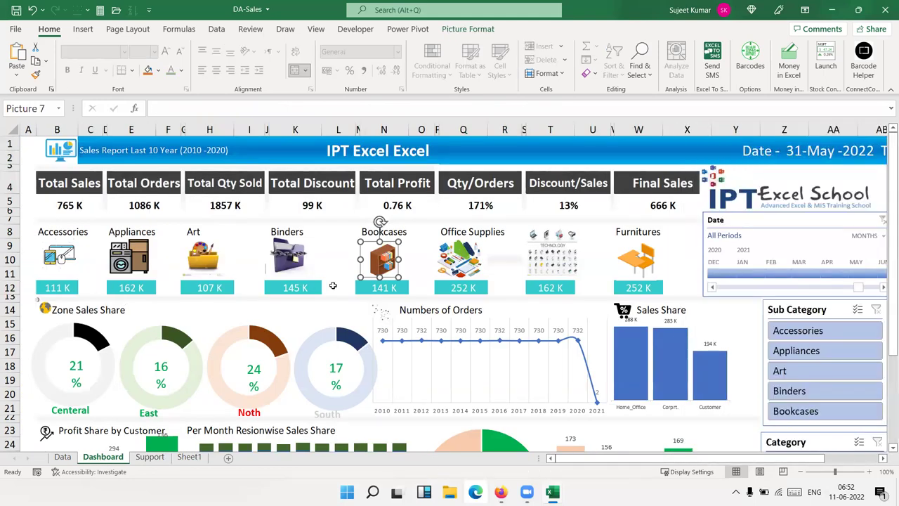
{"action": "left_click", "coordinate": [77, 263]}
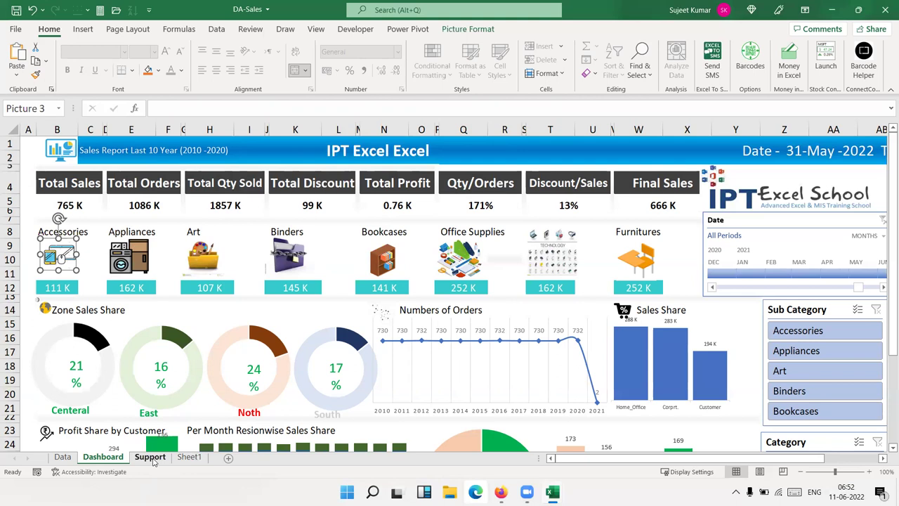
{"action": "left_click", "coordinate": [151, 457]}
{"action": "left_click", "coordinate": [316, 274]}
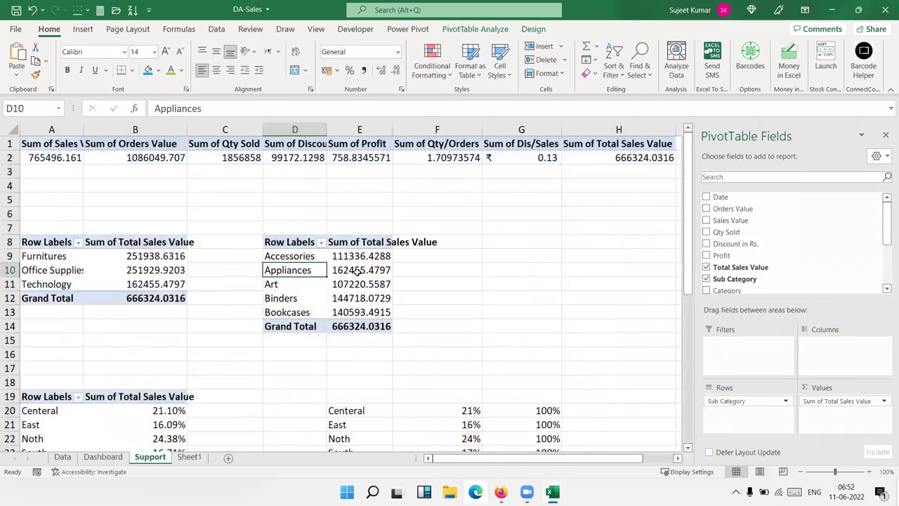
{"action": "left_click", "coordinate": [282, 299]}
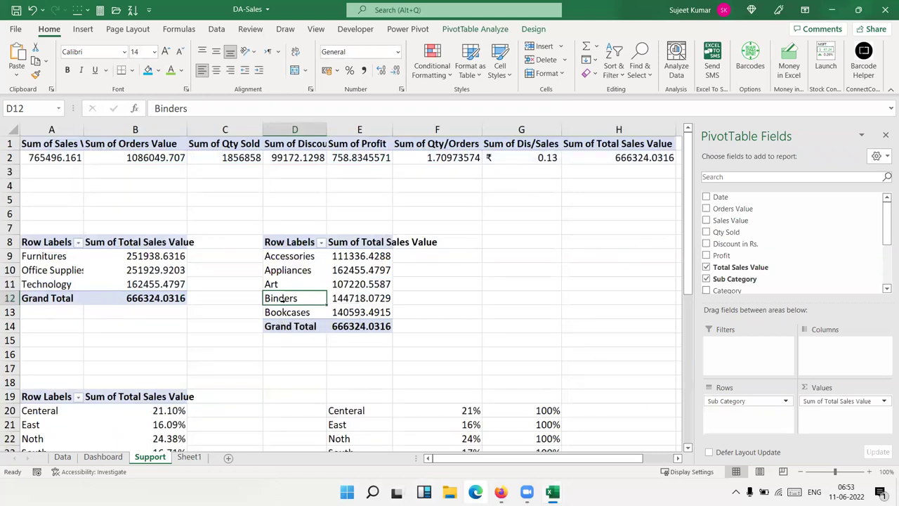
{"action": "left_click", "coordinate": [102, 456]}
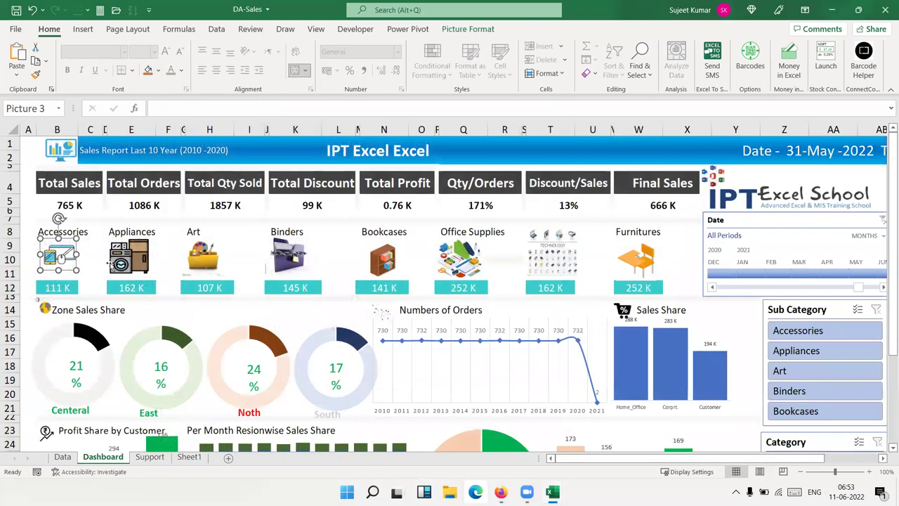
{"action": "left_click", "coordinate": [112, 263]}
{"action": "left_click", "coordinate": [202, 257]}
{"action": "left_click", "coordinate": [285, 261]}
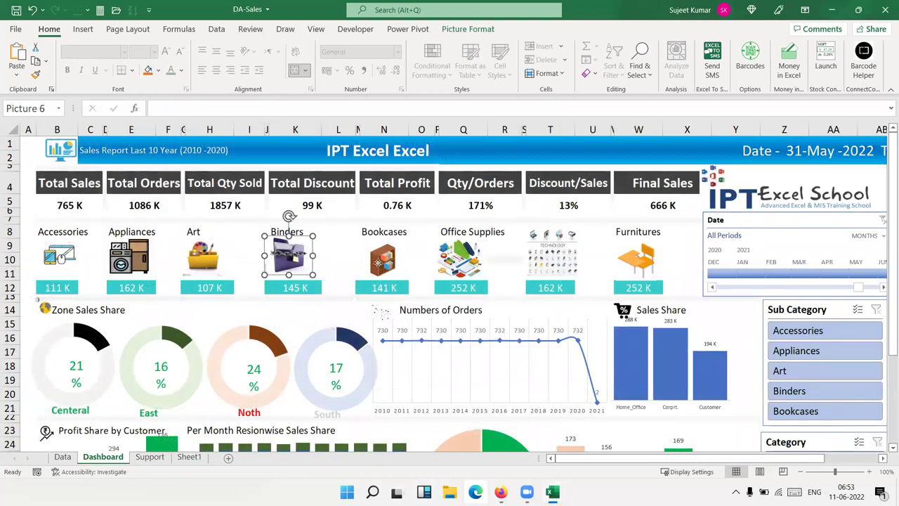
{"action": "left_click", "coordinate": [378, 262]}
{"action": "left_click", "coordinate": [473, 267]}
{"action": "left_click", "coordinate": [534, 265]}
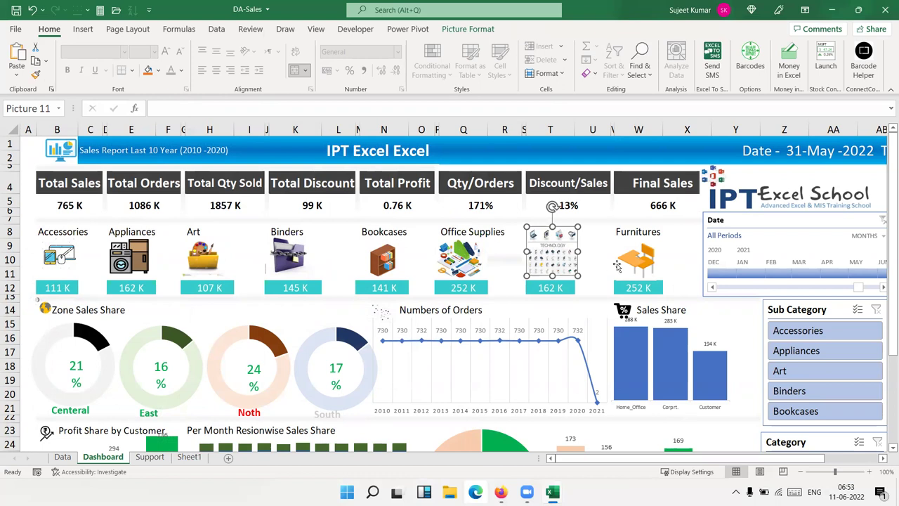
{"action": "left_click", "coordinate": [619, 267]}
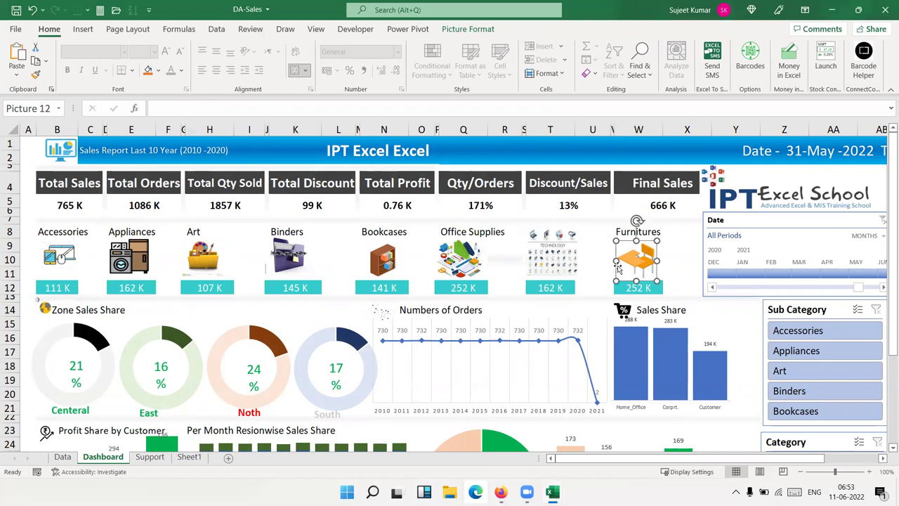
{"action": "scroll", "coordinate": [250, 401], "scroll_direction": "down", "scroll_amount": 3}
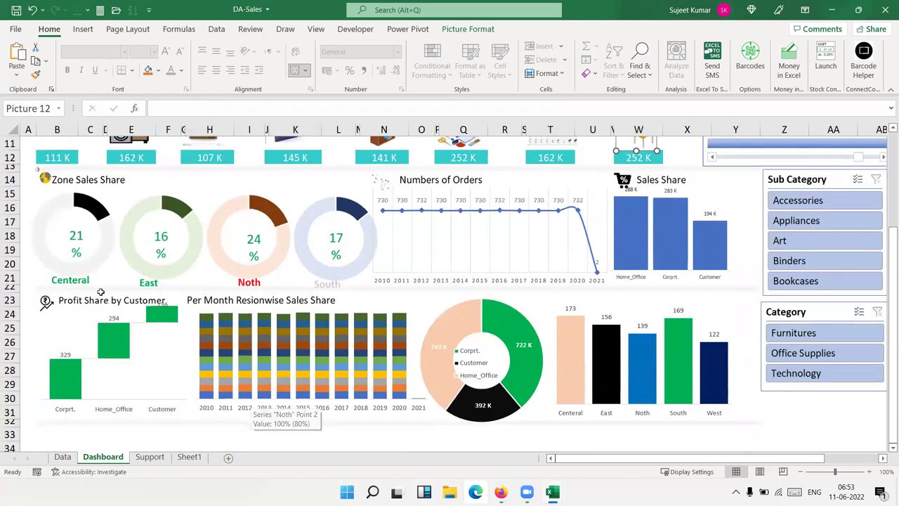
{"action": "left_click", "coordinate": [79, 259]}
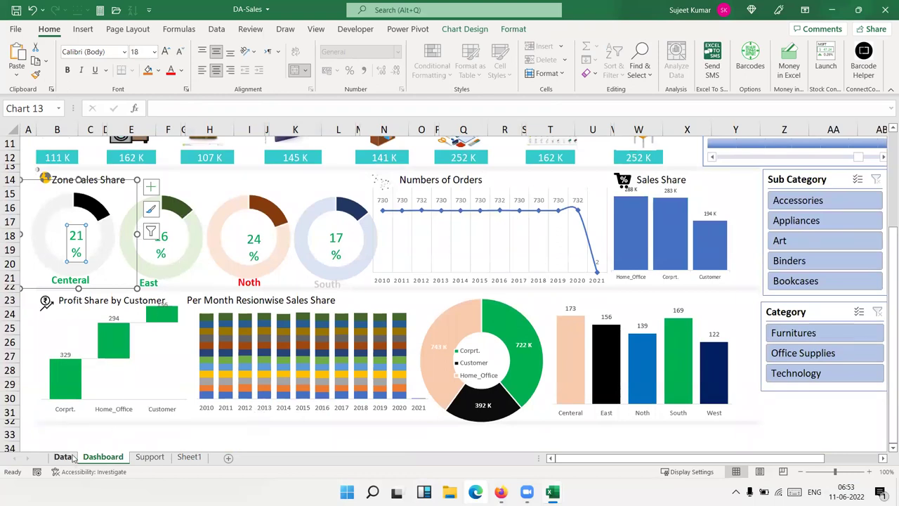
{"action": "left_click", "coordinate": [222, 251]}
{"action": "left_click", "coordinate": [288, 274]}
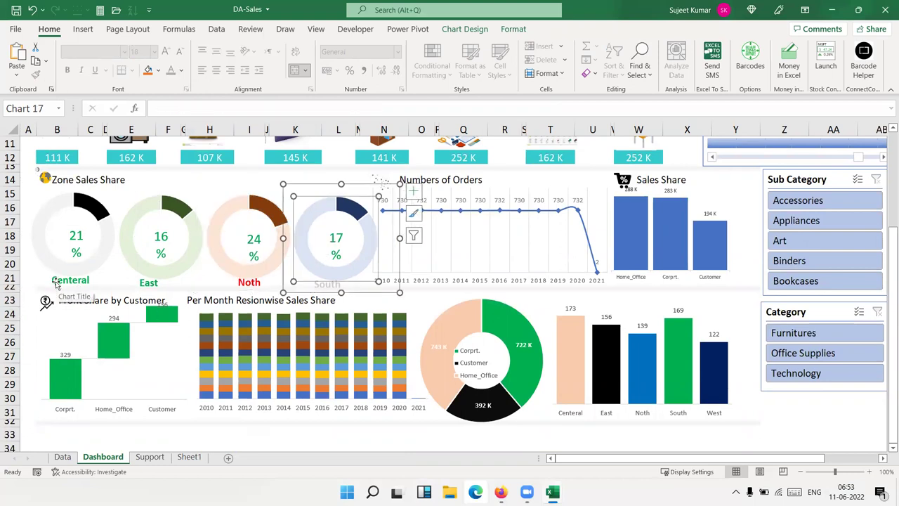
{"action": "mouse_move", "coordinate": [83, 198]}
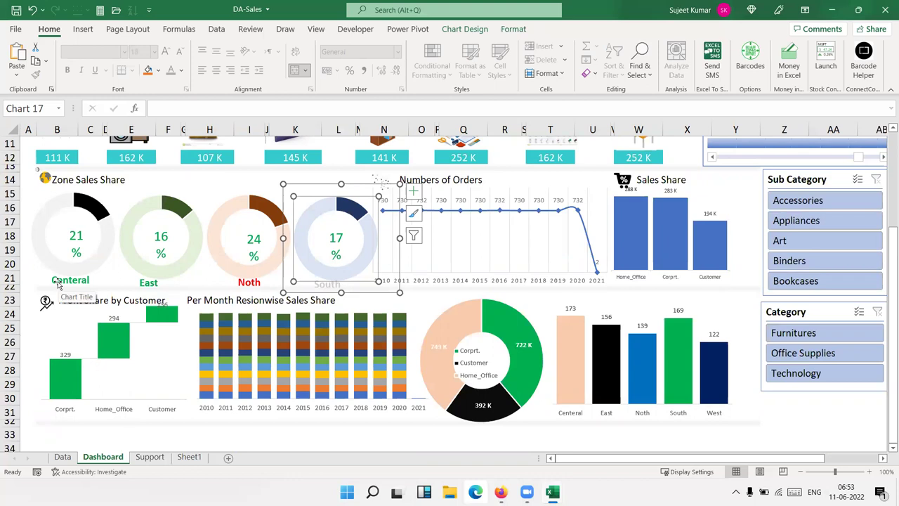
{"action": "left_click", "coordinate": [73, 257]}
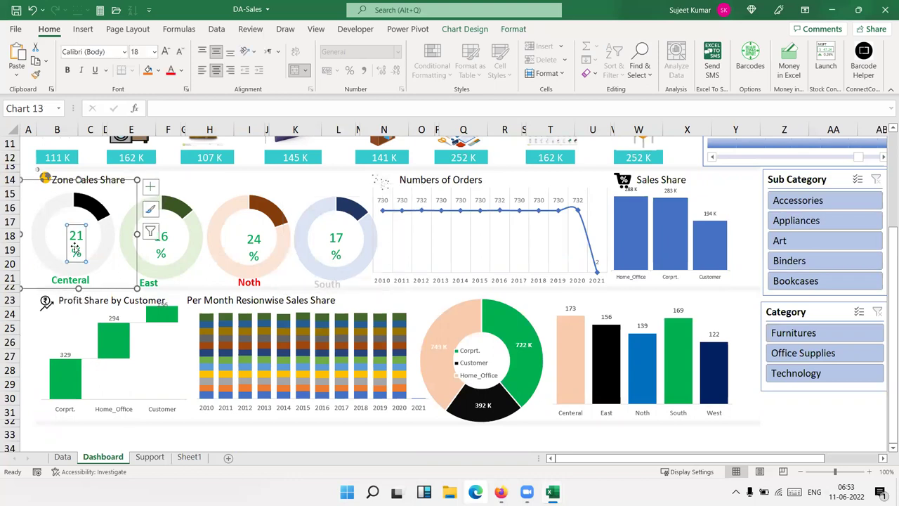
{"action": "left_click", "coordinate": [243, 243]}
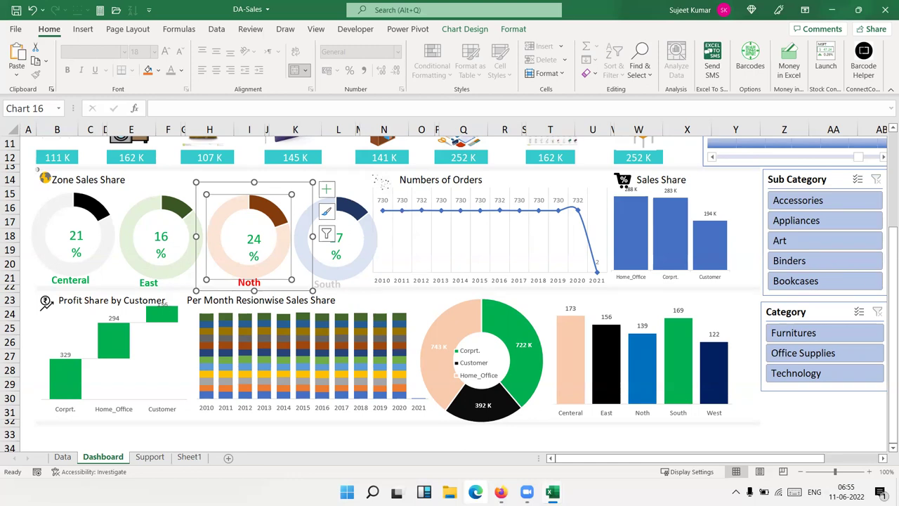
- Check the donut's chart elements and each zone donut's source, then select the Numbers of Orders pivot chart
{"action": "left_click", "coordinate": [326, 189]}
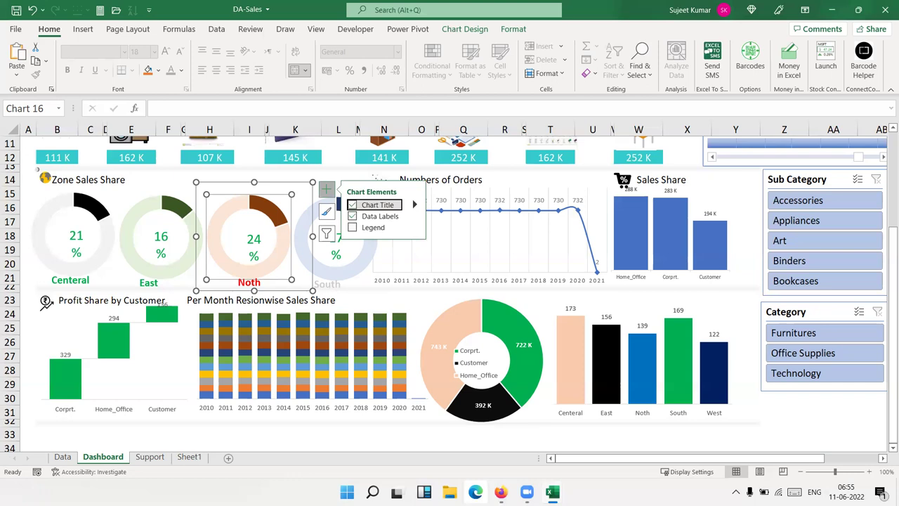
{"action": "left_click", "coordinate": [159, 263]}
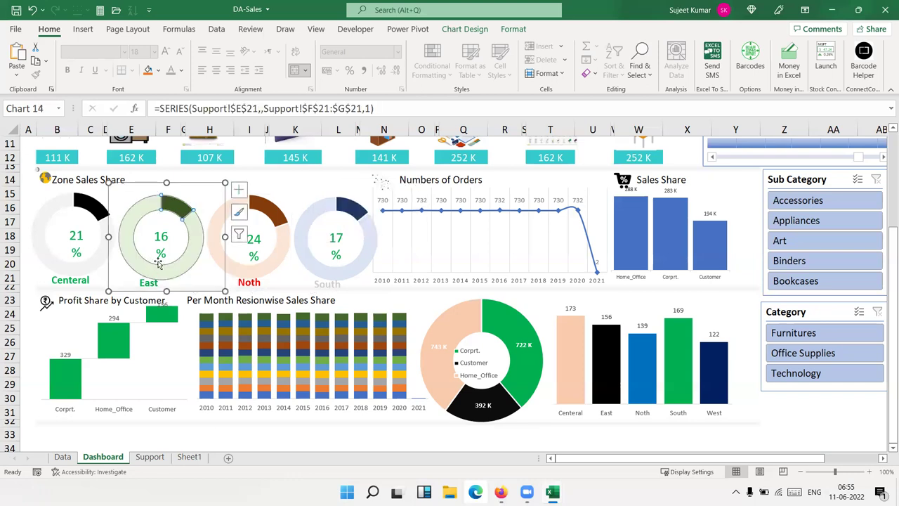
{"action": "left_click", "coordinate": [262, 260]}
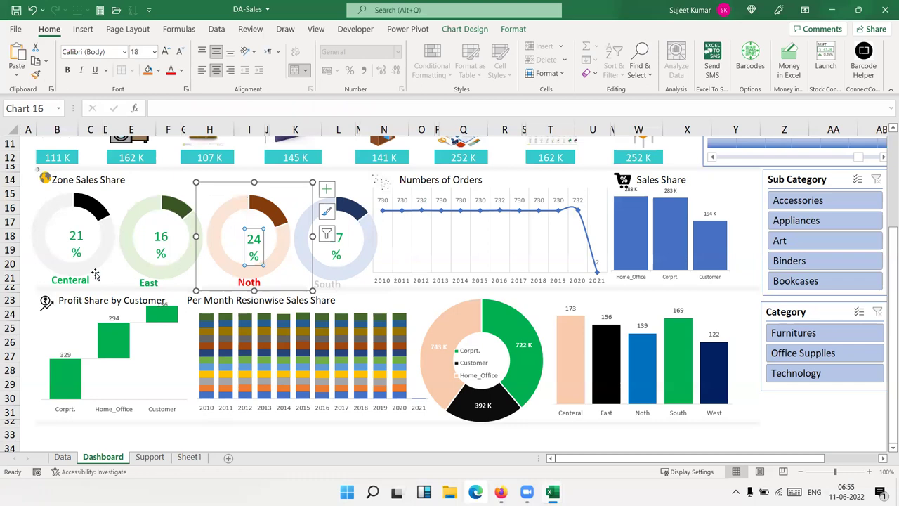
{"action": "left_click", "coordinate": [48, 265]}
{"action": "left_click", "coordinate": [176, 261]}
{"action": "left_click", "coordinate": [270, 260]}
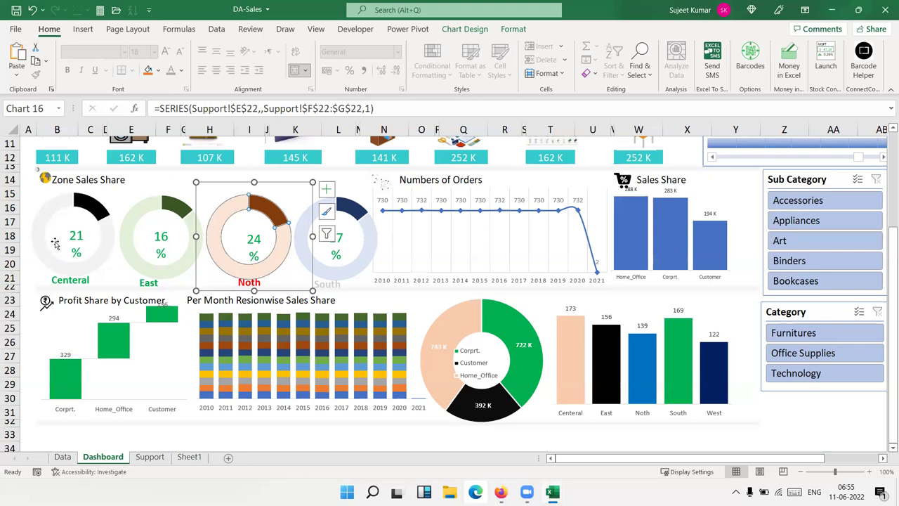
{"action": "left_click", "coordinate": [339, 253]}
{"action": "left_click", "coordinate": [338, 253]}
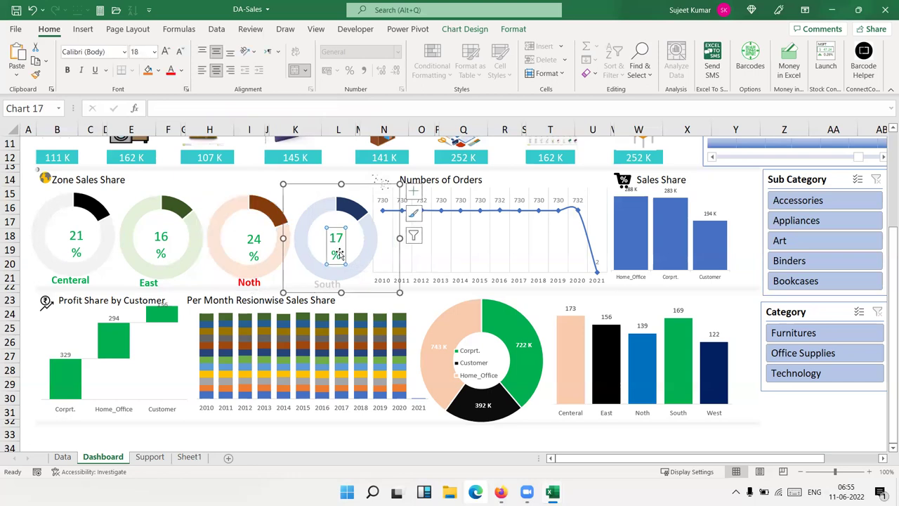
{"action": "left_click", "coordinate": [420, 280]}
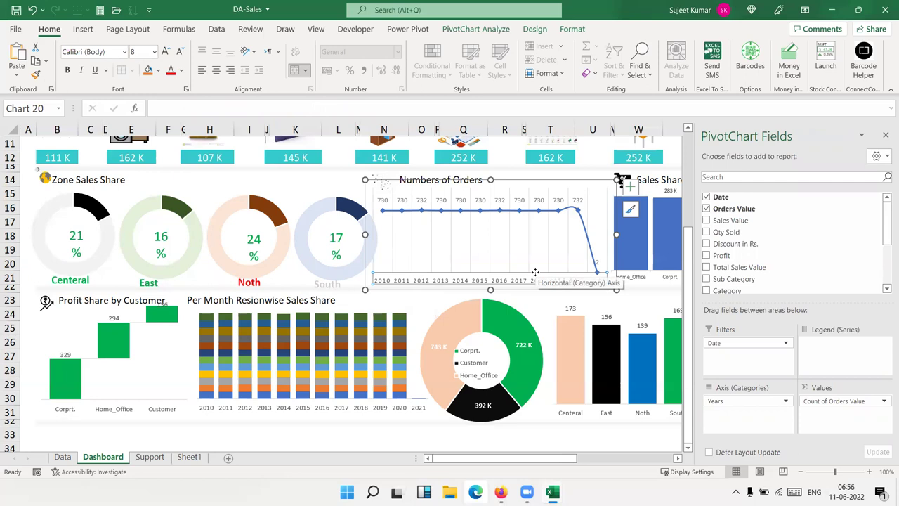
- Close the PivotChart Fields pane to reveal the full dashboard with its slicers
{"action": "left_click", "coordinate": [886, 136]}
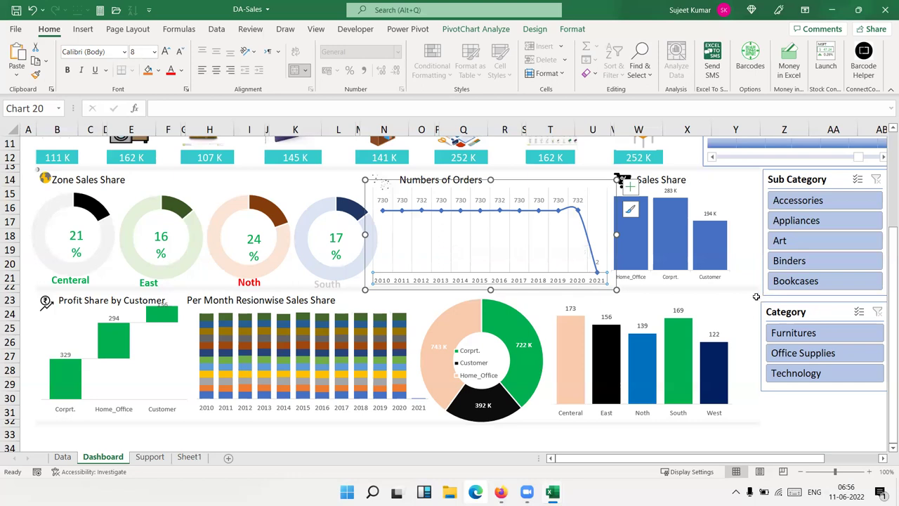
{"action": "left_click", "coordinate": [713, 296]}
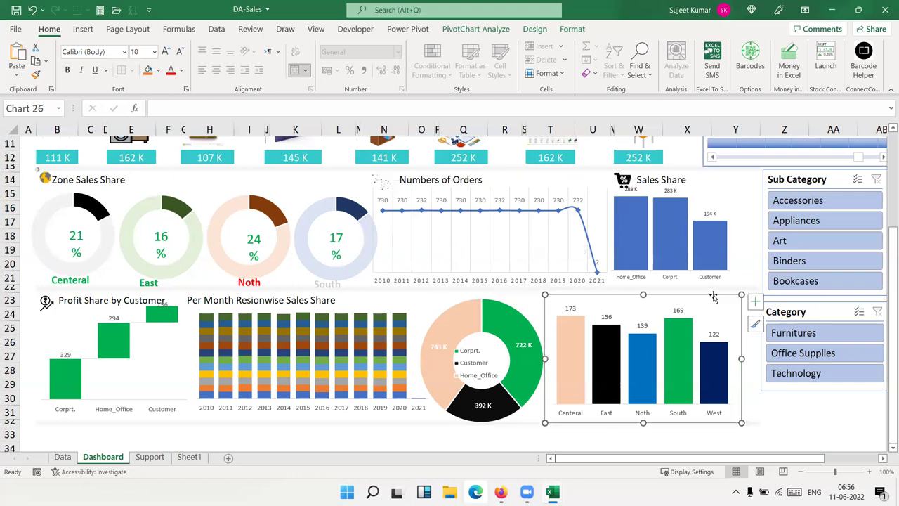
{"action": "left_click", "coordinate": [662, 182]}
{"action": "mouse_move", "coordinate": [628, 256]}
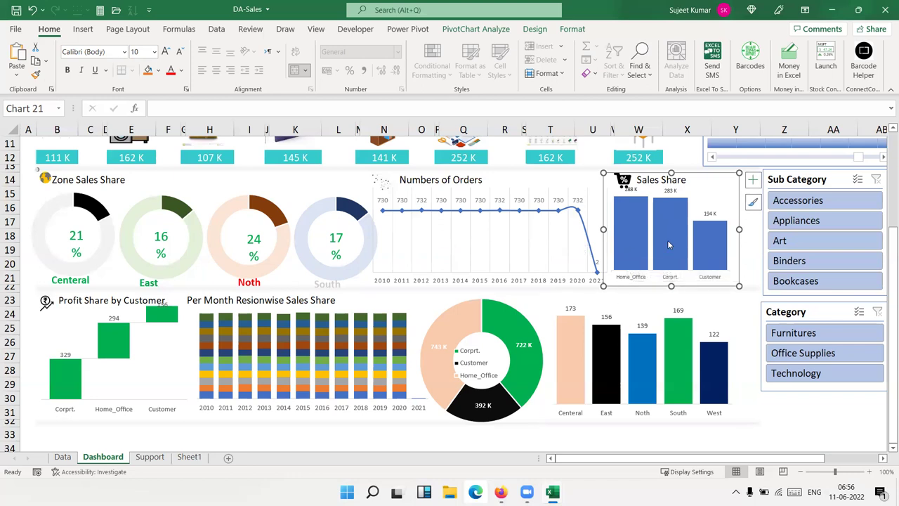
{"action": "mouse_move", "coordinate": [688, 262]}
{"action": "mouse_move", "coordinate": [639, 232]}
{"action": "mouse_move", "coordinate": [566, 330]}
{"action": "mouse_move", "coordinate": [669, 369]}
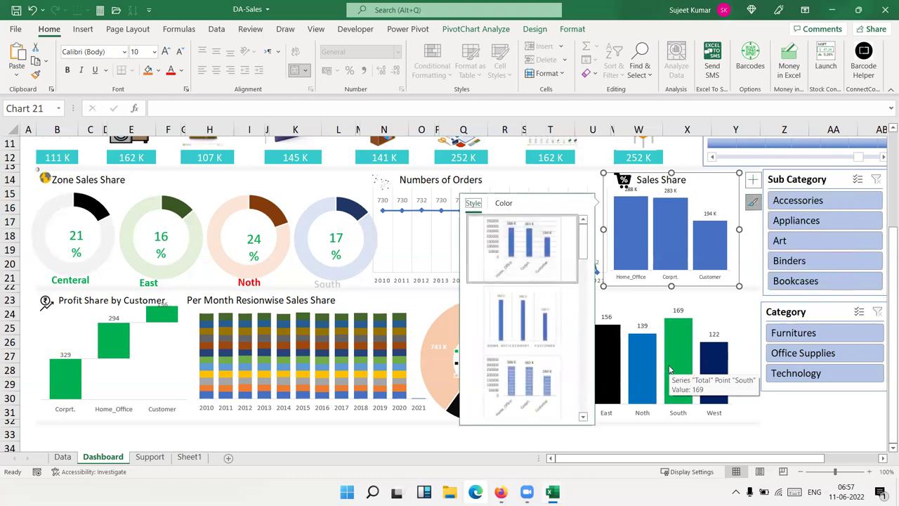
{"action": "left_click", "coordinate": [756, 238]}
{"action": "mouse_move", "coordinate": [605, 344]}
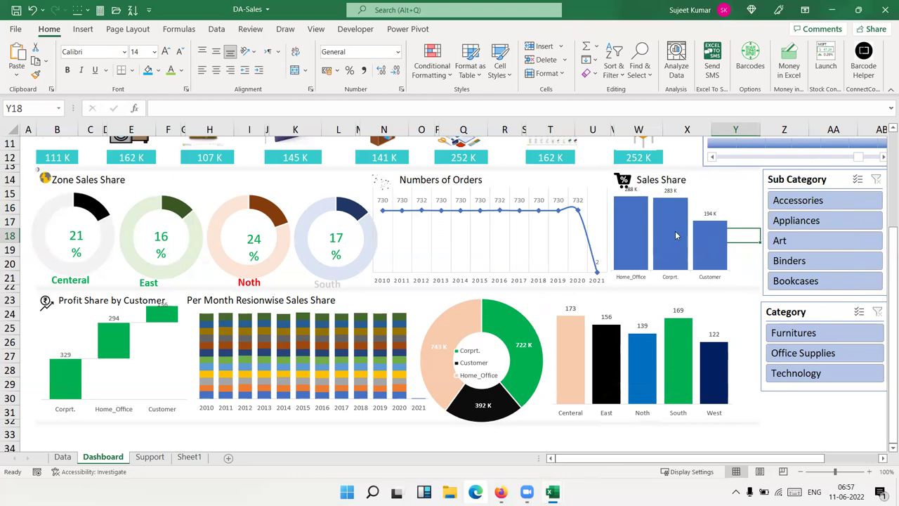
{"action": "scroll", "coordinate": [681, 244], "scroll_direction": "up", "scroll_amount": 3}
{"action": "scroll", "coordinate": [681, 243], "scroll_direction": "up", "scroll_amount": 1}
{"action": "mouse_move", "coordinate": [681, 243]}
{"action": "scroll", "coordinate": [681, 243], "scroll_direction": "down", "scroll_amount": 4}
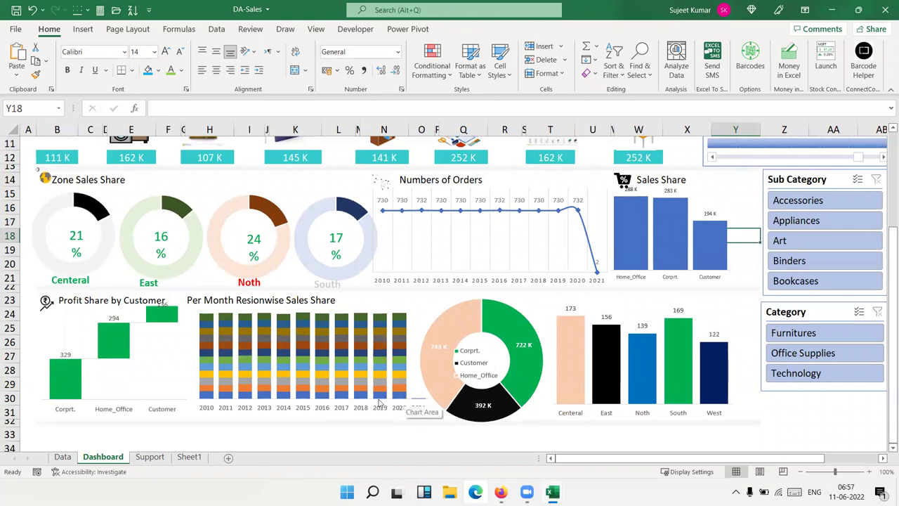
{"action": "mouse_move", "coordinate": [237, 373]}
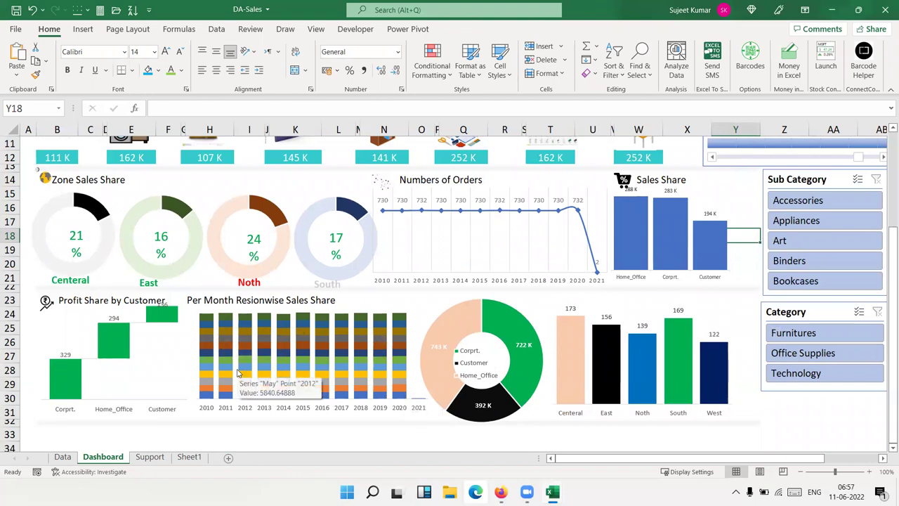
{"action": "mouse_move", "coordinate": [233, 393]}
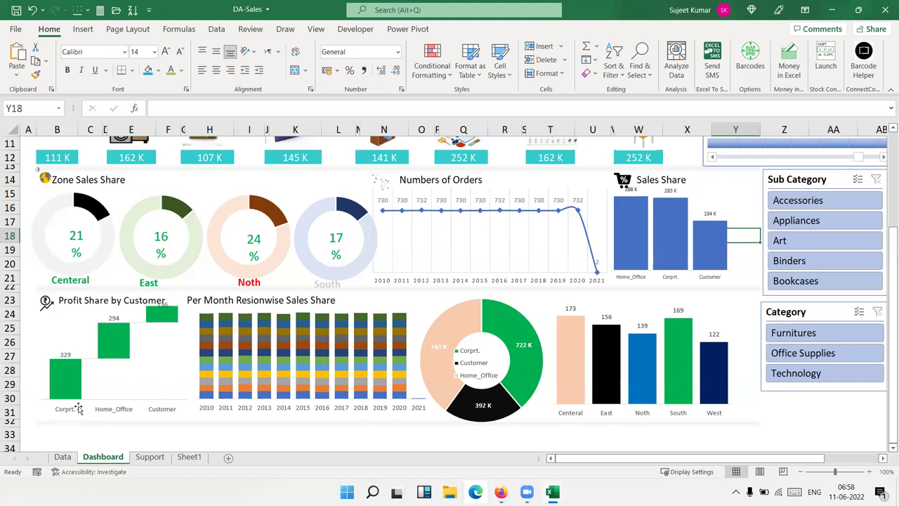
{"action": "mouse_move", "coordinate": [68, 397]}
{"action": "mouse_move", "coordinate": [159, 309]}
{"action": "mouse_move", "coordinate": [660, 222]}
{"action": "left_click", "coordinate": [723, 178]}
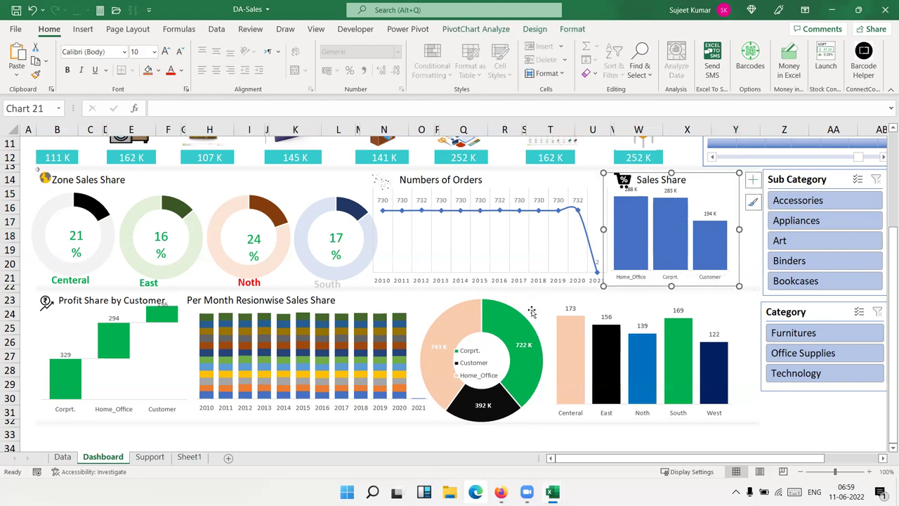
{"action": "left_click", "coordinate": [532, 312]}
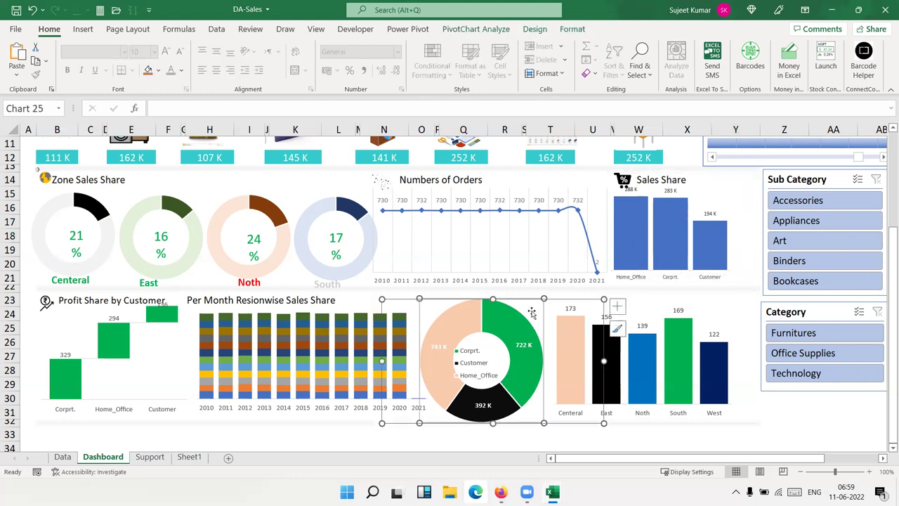
{"action": "left_click", "coordinate": [704, 190]}
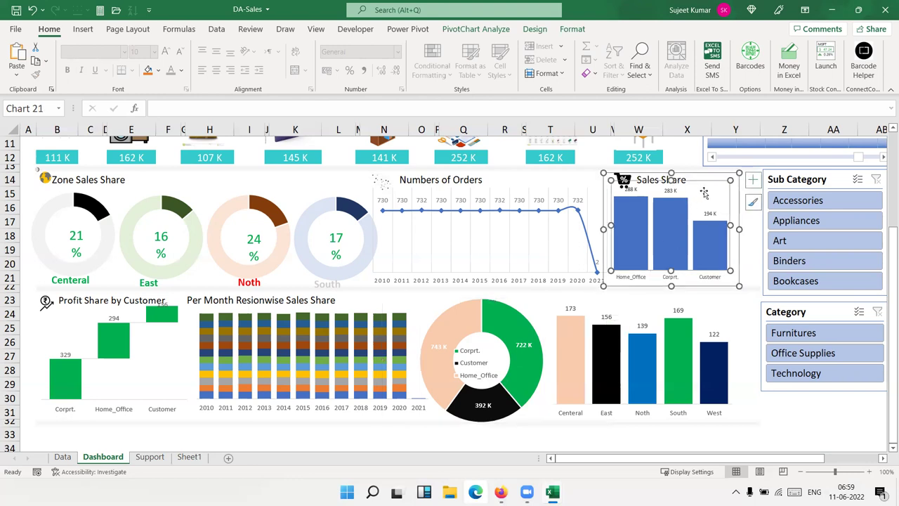
{"action": "left_click", "coordinate": [532, 312]}
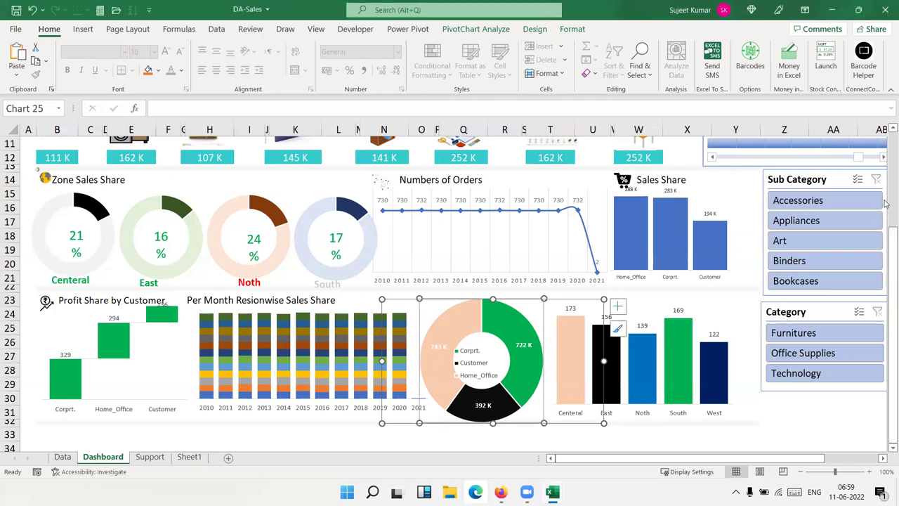
- Return to the top of the Dashboard sheet and save the DA-Sales workbook
{"action": "scroll", "coordinate": [887, 191], "scroll_direction": "up", "scroll_amount": 3}
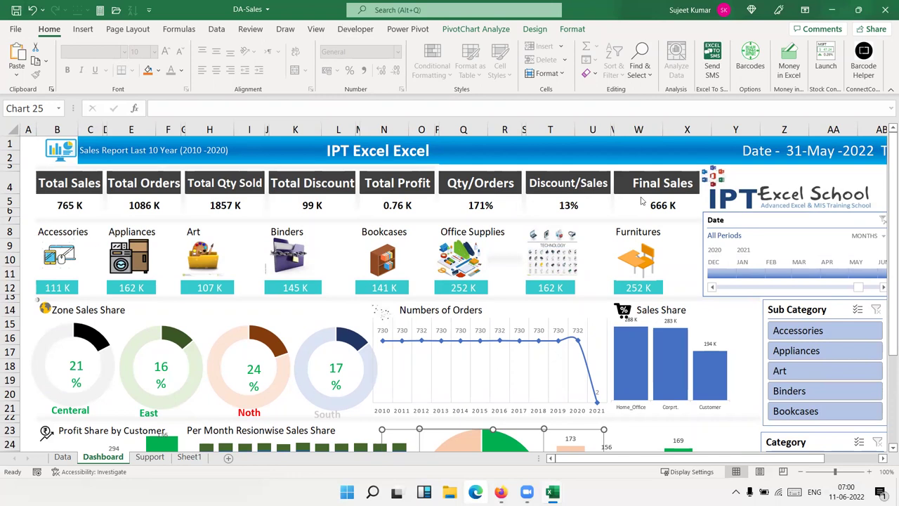
{"action": "scroll", "coordinate": [819, 261], "scroll_direction": "down", "scroll_amount": 3}
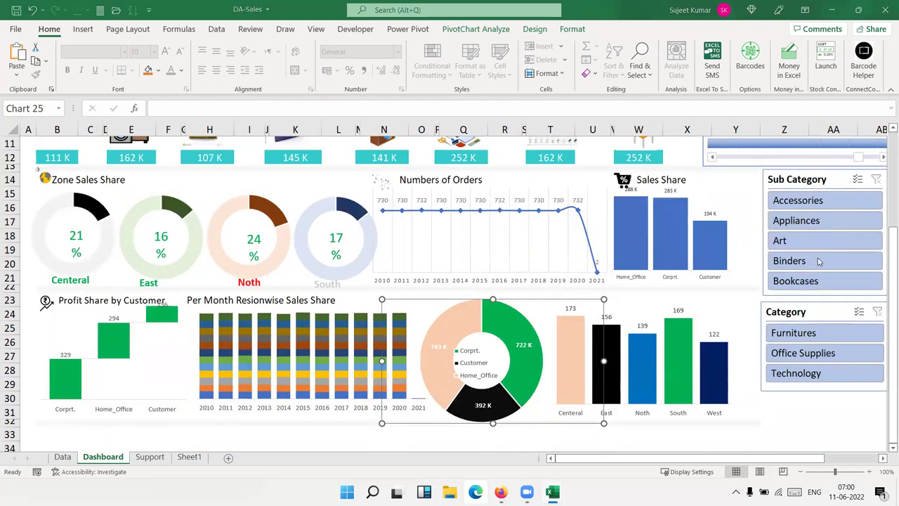
{"action": "scroll", "coordinate": [818, 261], "scroll_direction": "up", "scroll_amount": 3}
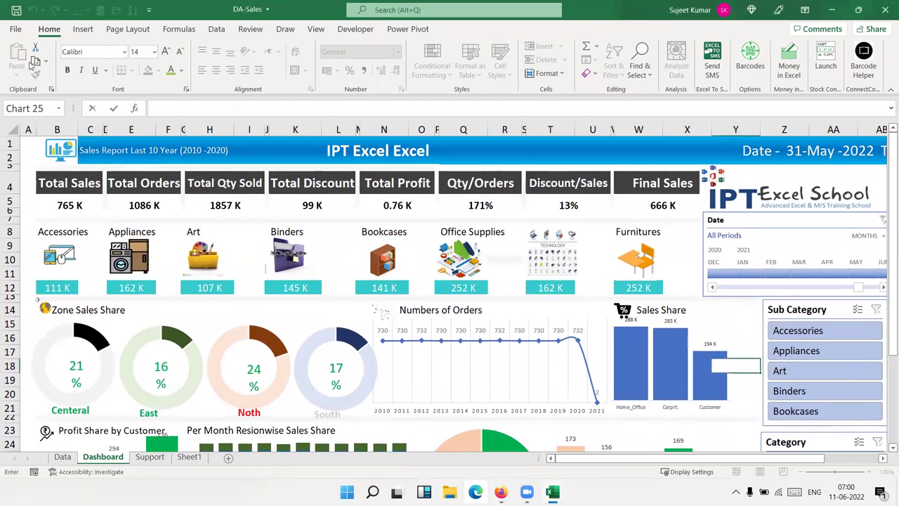
{"action": "left_click", "coordinate": [16, 10]}
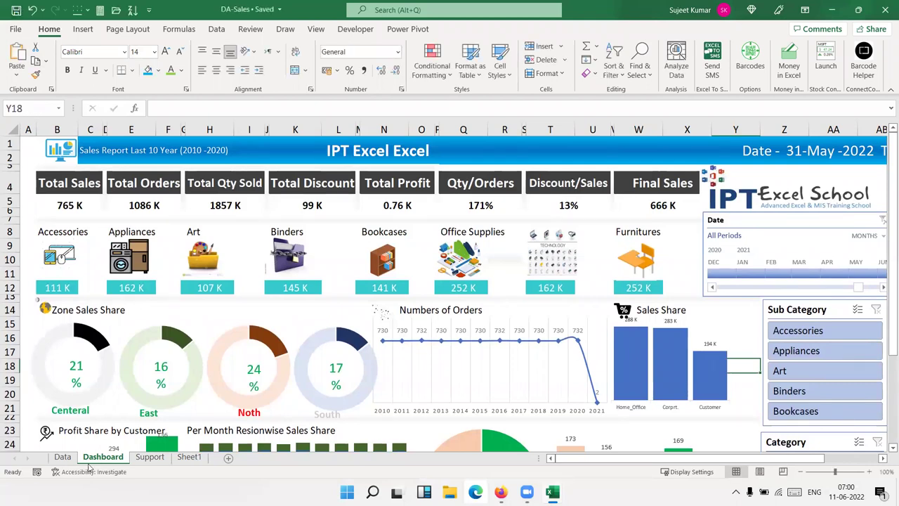
{"action": "left_click", "coordinate": [62, 457]}
{"action": "left_click", "coordinate": [103, 457]}
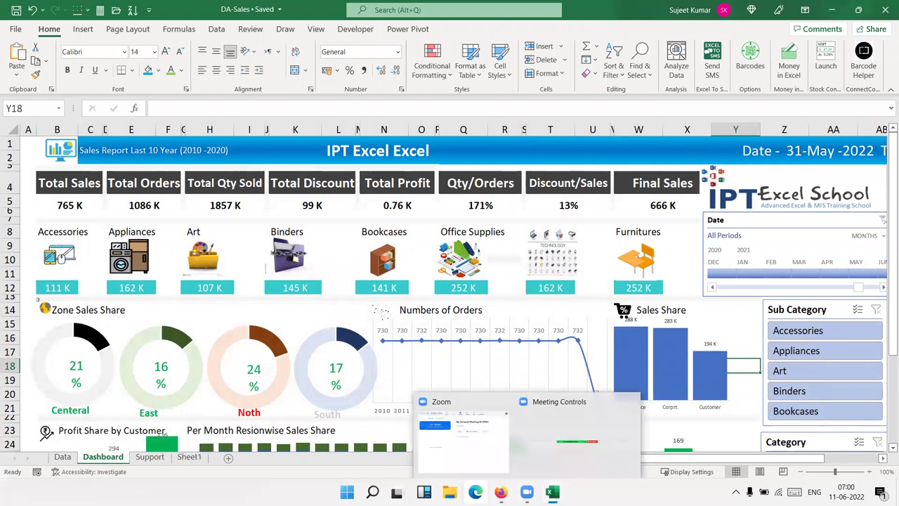
{"action": "mouse_move", "coordinate": [553, 492]}
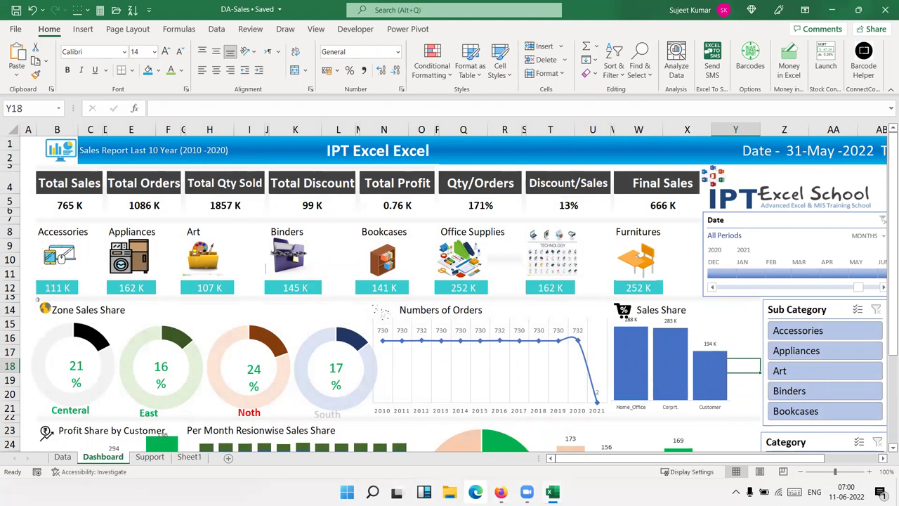
- Launch Google Chrome from Start search and load gmail.com
{"action": "key", "text": "super"}
{"action": "type", "text": "ch"}
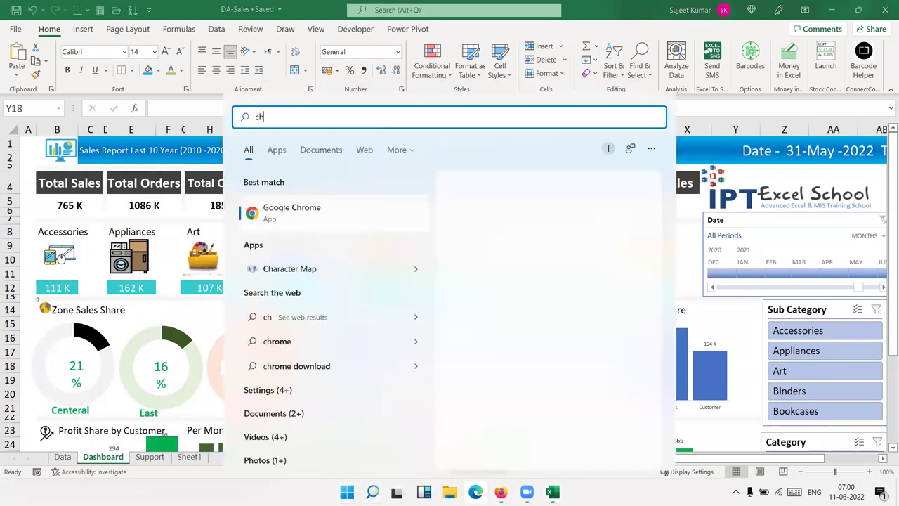
{"action": "key", "text": "Return"}
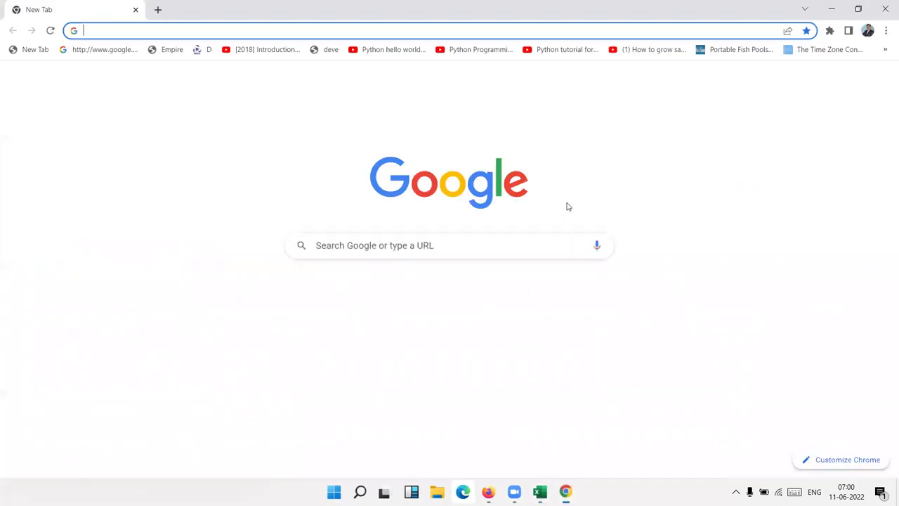
{"action": "type", "text": "gm"}
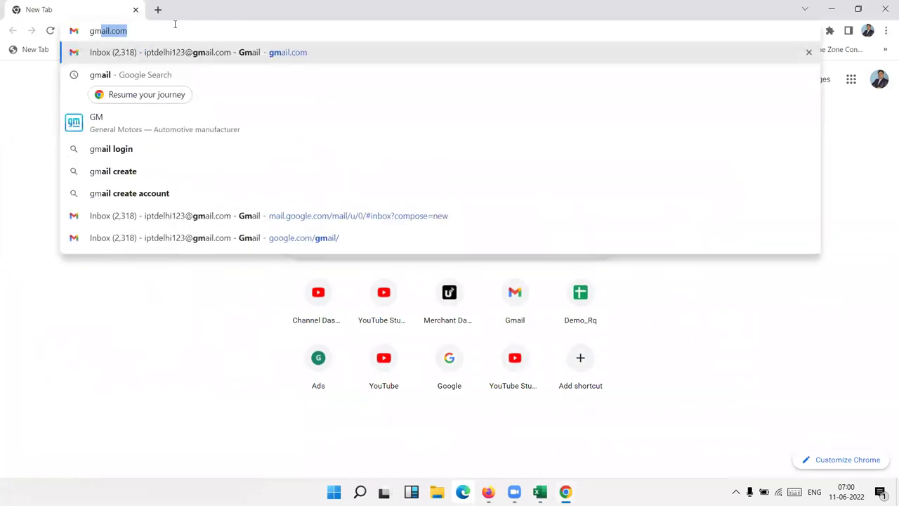
{"action": "key", "text": "Return"}
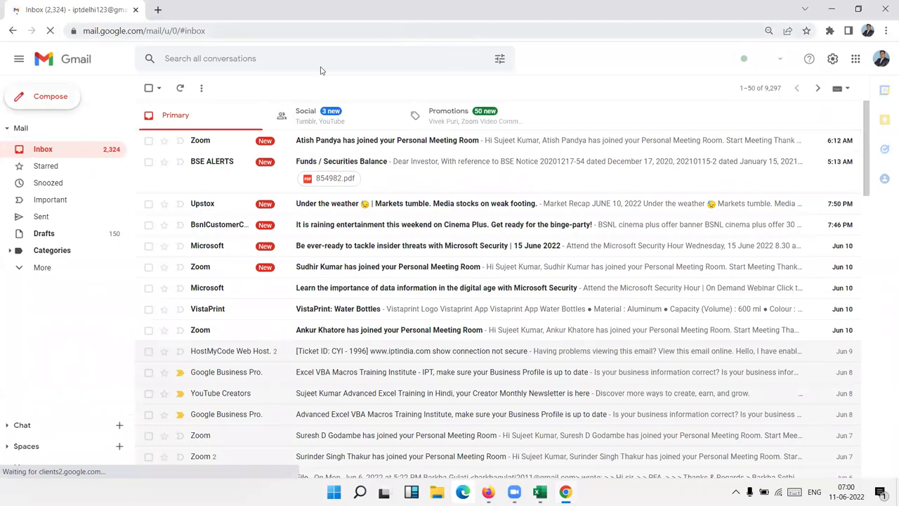
- Compose a new email to two suggested contacts with the subject 'File'
{"action": "left_click", "coordinate": [50, 97]}
{"action": "type", "text": "ati"}
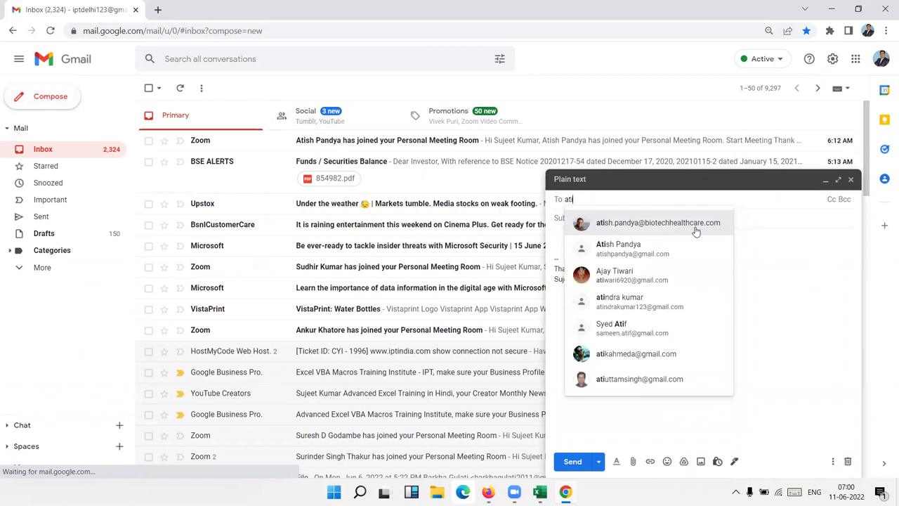
{"action": "left_click", "coordinate": [695, 229]}
{"action": "type", "text": "ati"}
{"action": "left_click", "coordinate": [690, 254]}
{"action": "left_click", "coordinate": [647, 229]}
{"action": "type", "text": "File"}
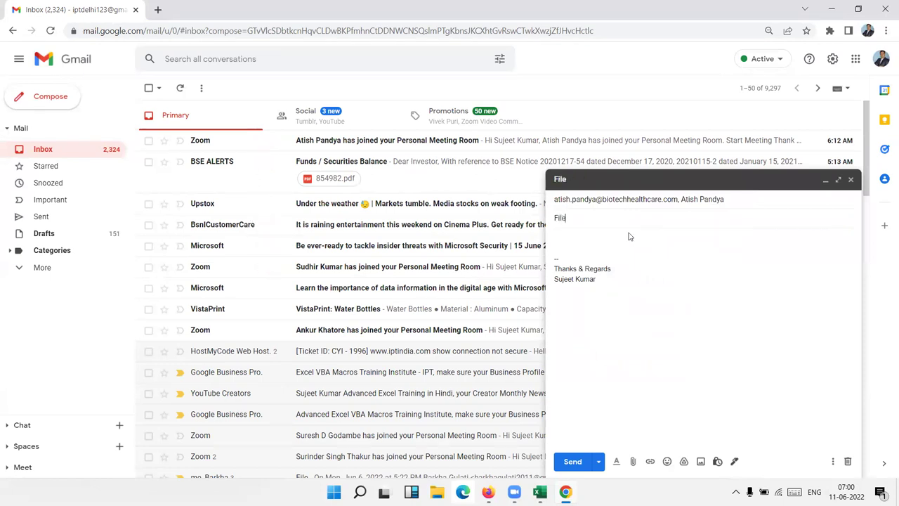
{"action": "key", "text": "alt+Tab"}
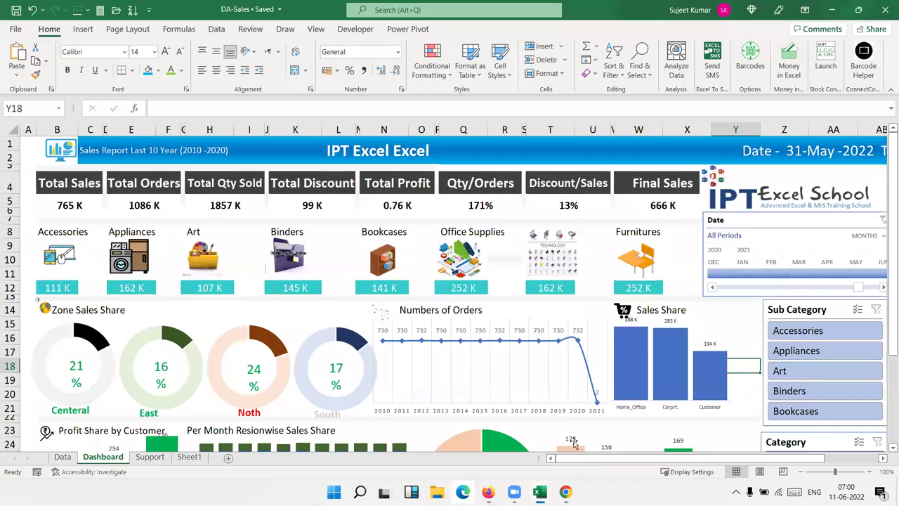
{"action": "key", "text": "alt+Tab"}
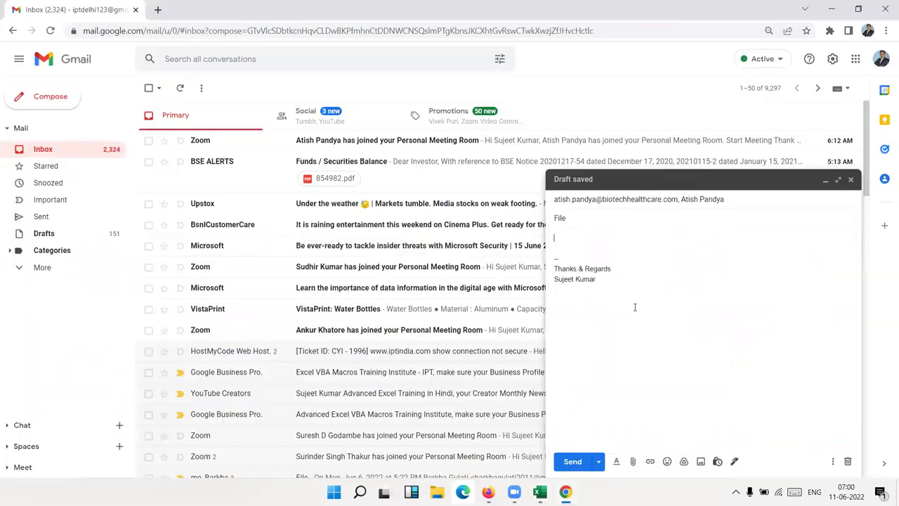
{"action": "left_click", "coordinate": [633, 461]}
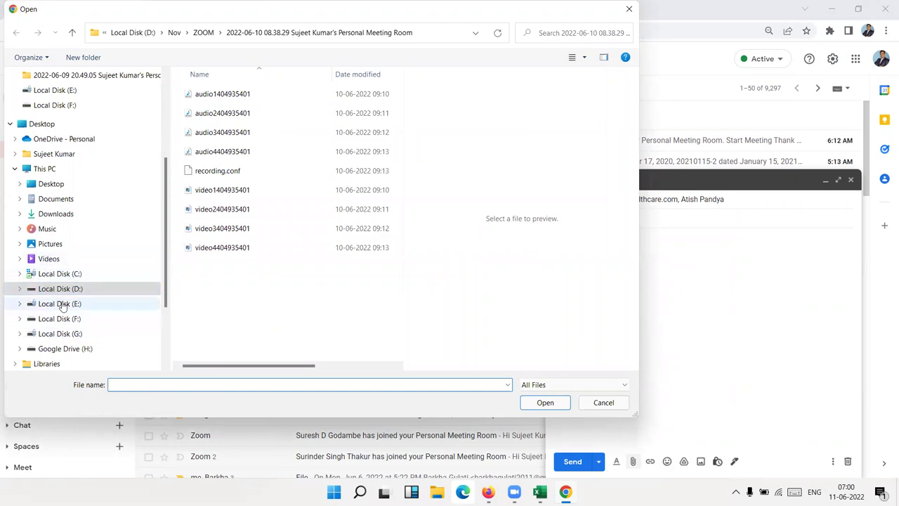
- Attach DA-Sales.xlsm from Local Disk (G:) > DA and send the 'File' email
{"action": "left_click", "coordinate": [60, 334]}
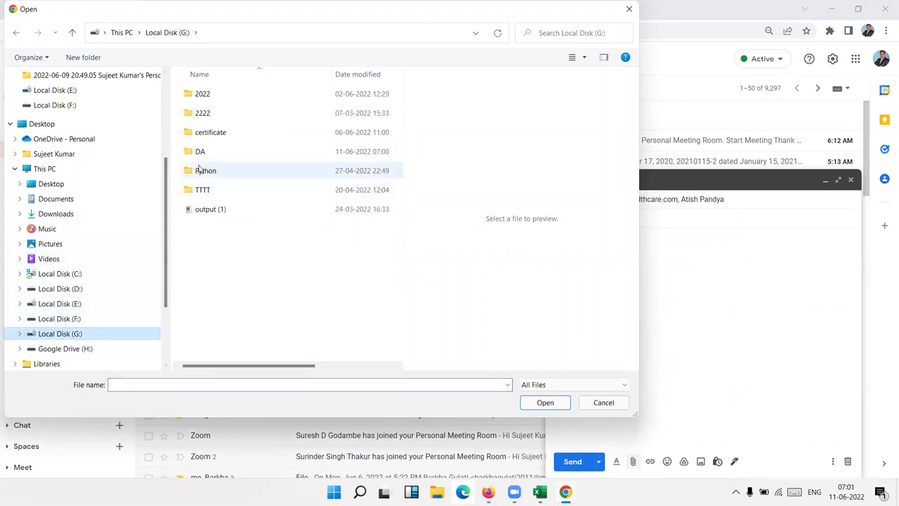
{"action": "left_click", "coordinate": [200, 161]}
{"action": "double_click", "coordinate": [199, 156]}
{"action": "left_click", "coordinate": [216, 209]}
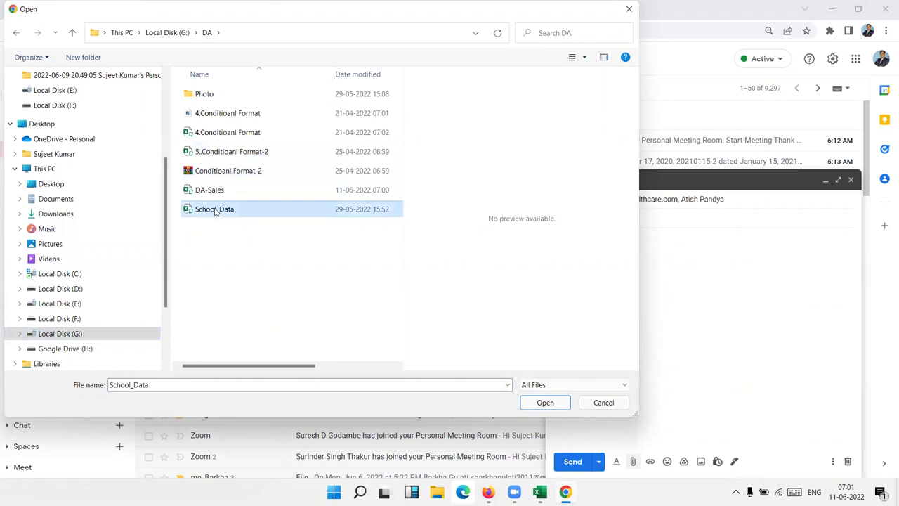
{"action": "left_click", "coordinate": [216, 199]}
{"action": "left_click", "coordinate": [551, 408]}
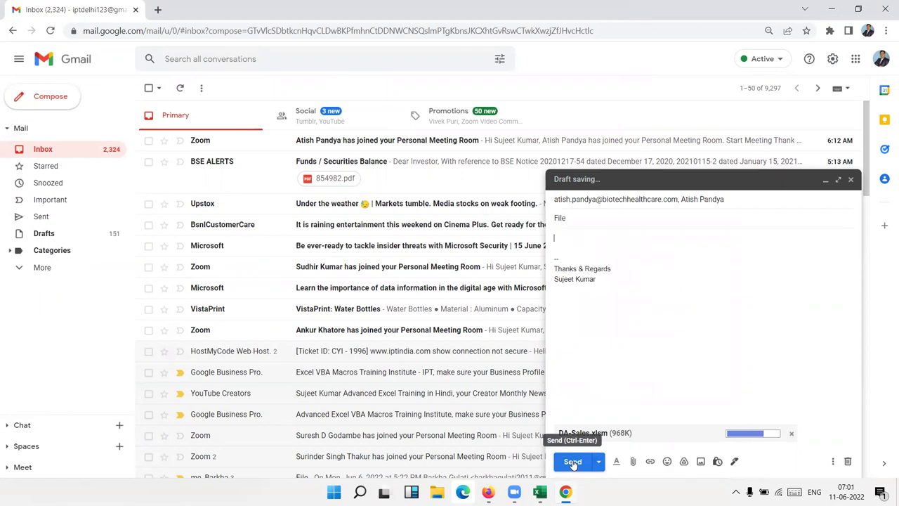
{"action": "left_click", "coordinate": [574, 463]}
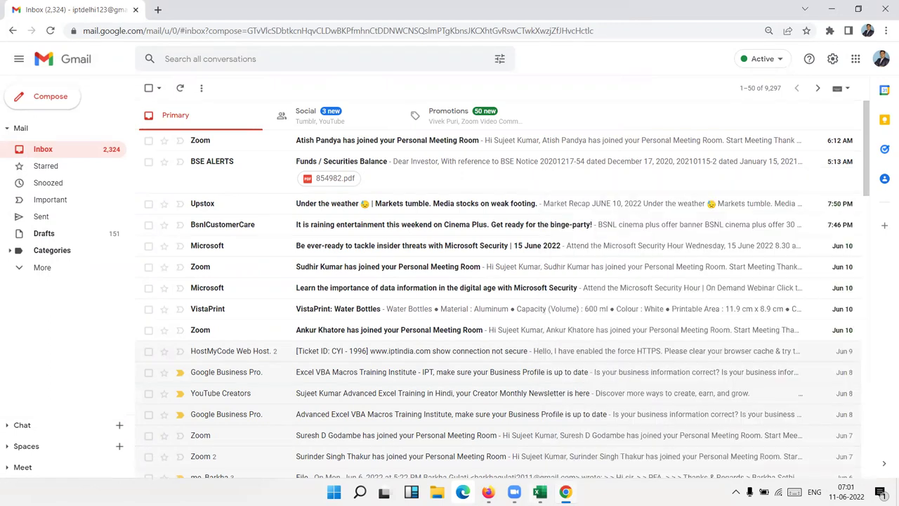
- From the Book2 window, open the 'Create a Dashboard in Excel' workbook from the Recent list
{"action": "left_click", "coordinate": [584, 467]}
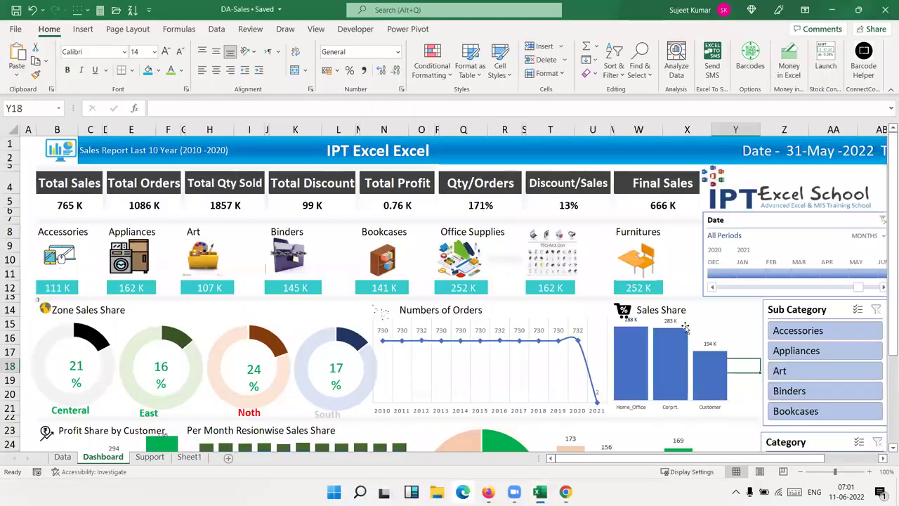
{"action": "key", "text": "alt+Tab"}
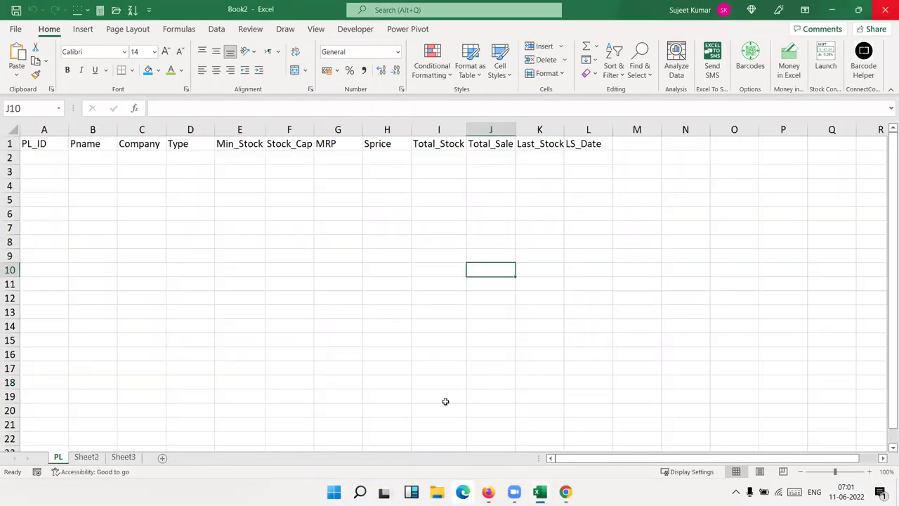
{"action": "left_click", "coordinate": [15, 29]}
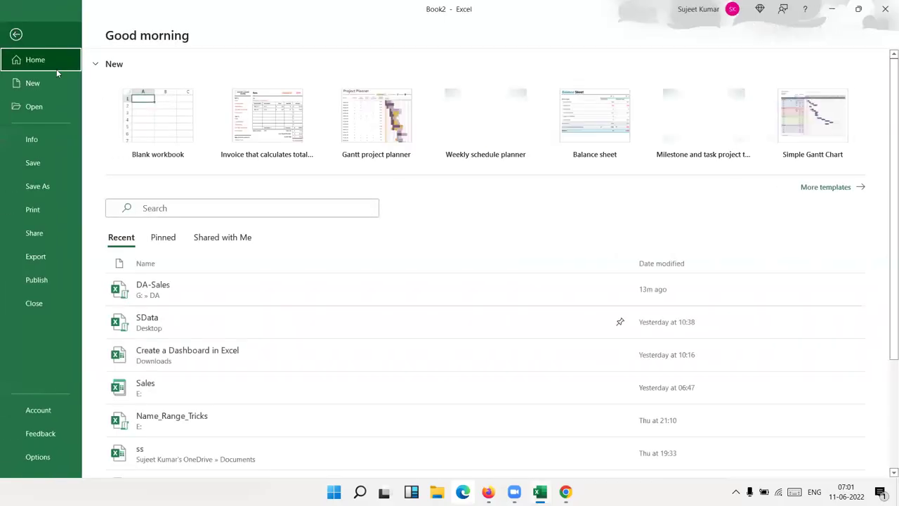
{"action": "left_click", "coordinate": [55, 116]}
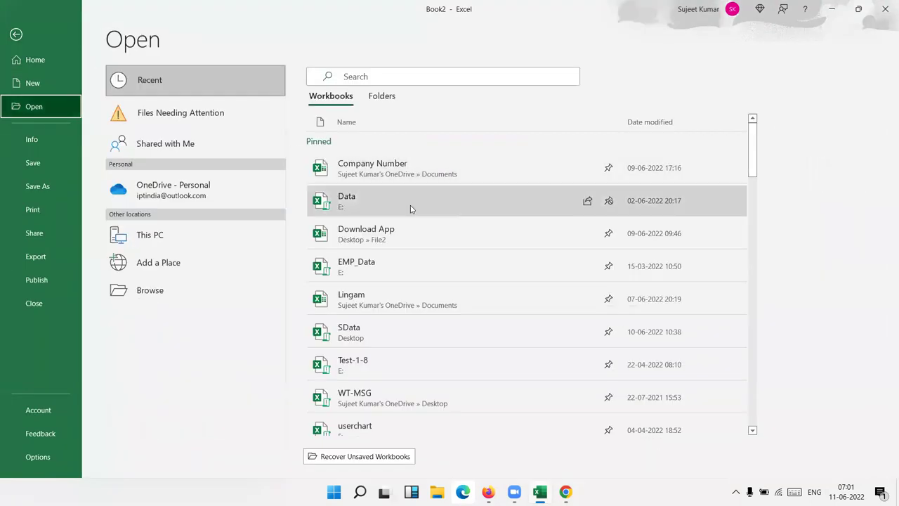
{"action": "scroll", "coordinate": [472, 292], "scroll_direction": "down", "scroll_amount": 3}
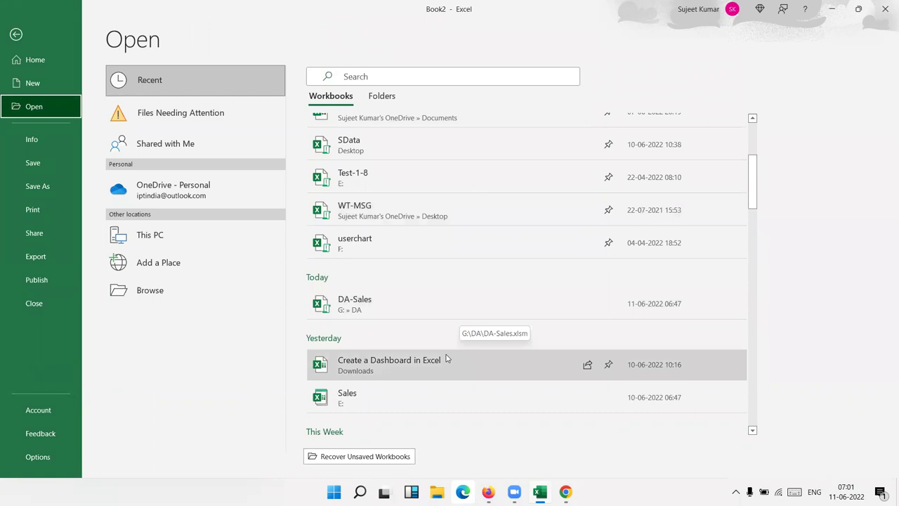
{"action": "left_click", "coordinate": [446, 360]}
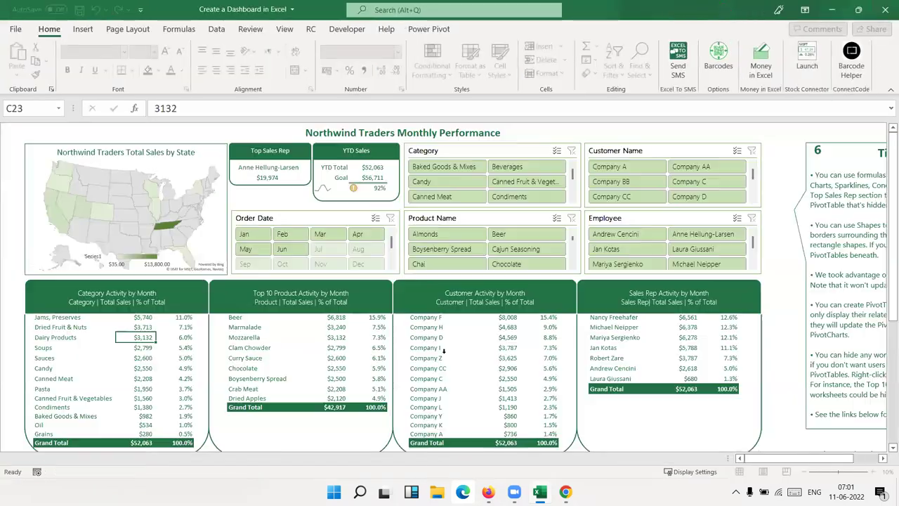
{"action": "left_click", "coordinate": [885, 135]}
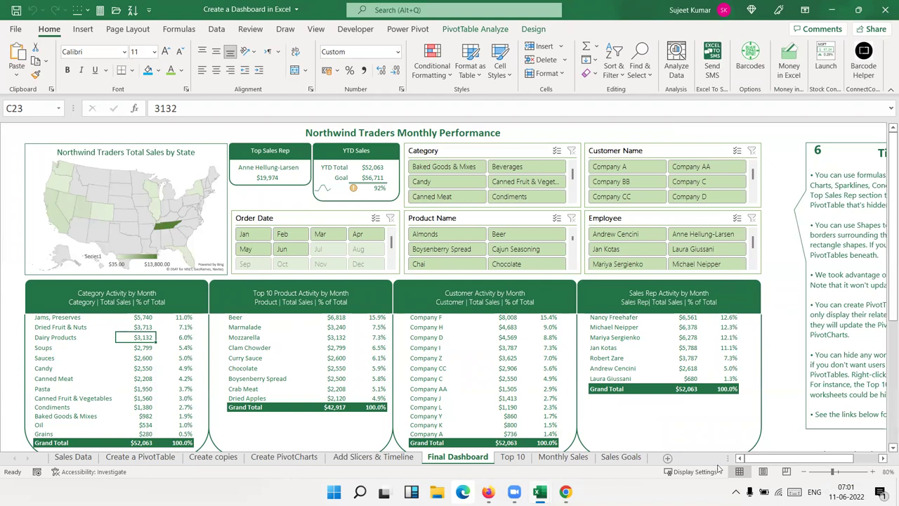
{"action": "left_click_drag", "start_coordinate": [766, 462], "coordinate": [749, 462]}
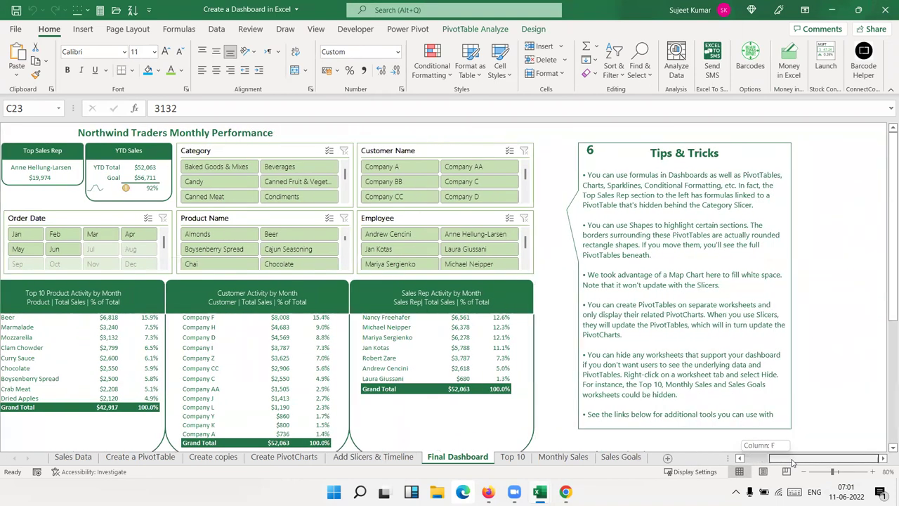
{"action": "scroll", "coordinate": [469, 345], "scroll_direction": "down", "scroll_amount": 3}
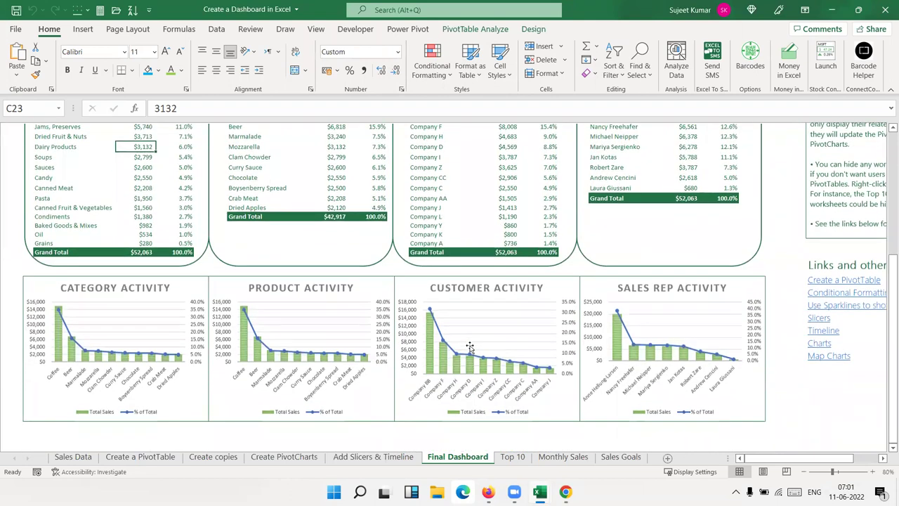
{"action": "scroll", "coordinate": [601, 279], "scroll_direction": "up", "scroll_amount": 1}
{"action": "scroll", "coordinate": [601, 279], "scroll_direction": "up", "scroll_amount": 2}
{"action": "scroll", "coordinate": [600, 279], "scroll_direction": "up", "scroll_amount": 2}
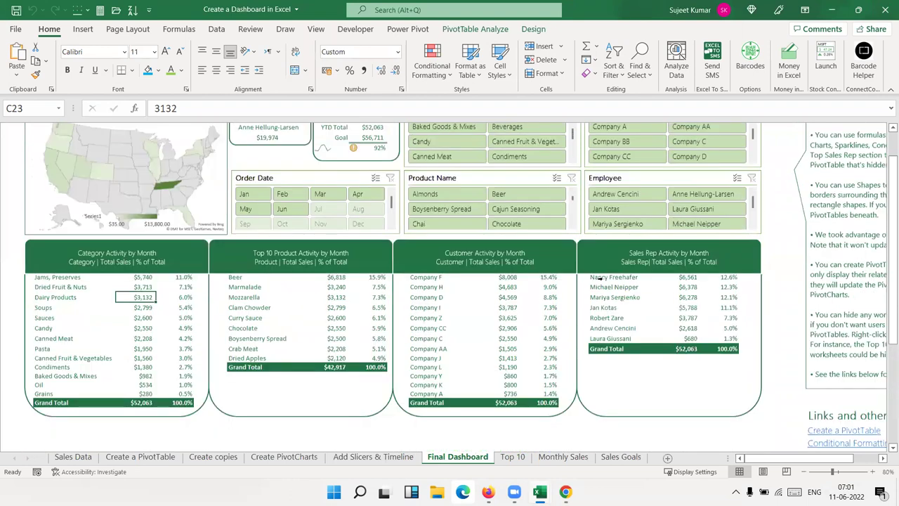
{"action": "scroll", "coordinate": [600, 279], "scroll_direction": "up", "scroll_amount": 1}
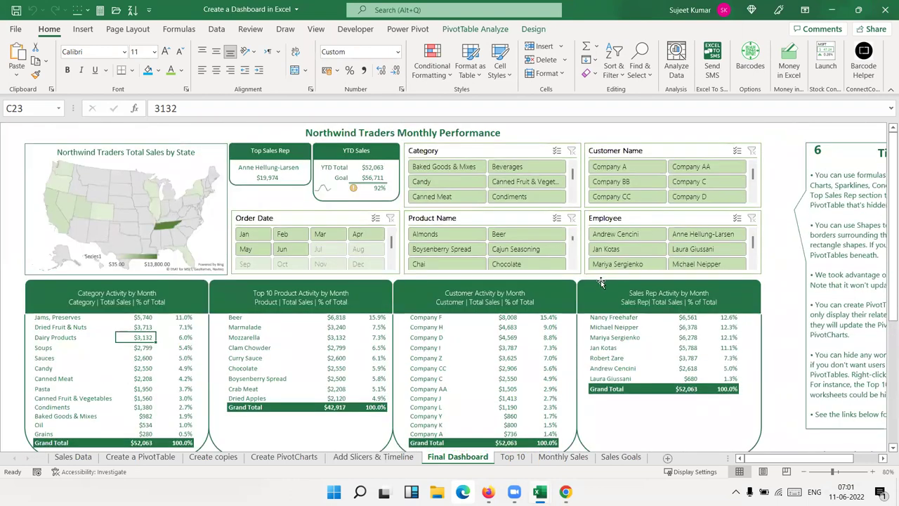
{"action": "scroll", "coordinate": [603, 281], "scroll_direction": "down", "scroll_amount": 4}
{"action": "scroll", "coordinate": [602, 282], "scroll_direction": "up", "scroll_amount": 4}
- Jump around the Sales Data table edges, then view the Create a PivotTable and Create copies sheets
{"action": "left_click", "coordinate": [73, 458]}
{"action": "left_click", "coordinate": [89, 172]}
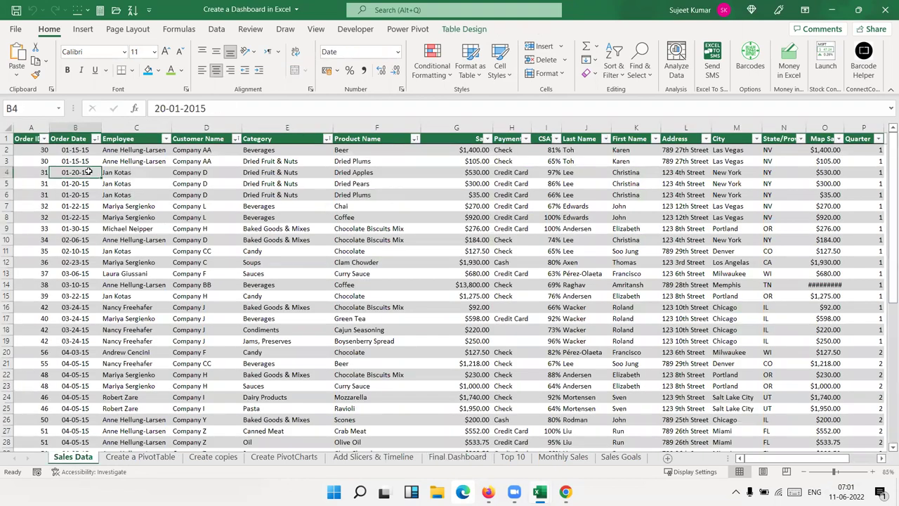
{"action": "key", "text": "ctrl+Right"}
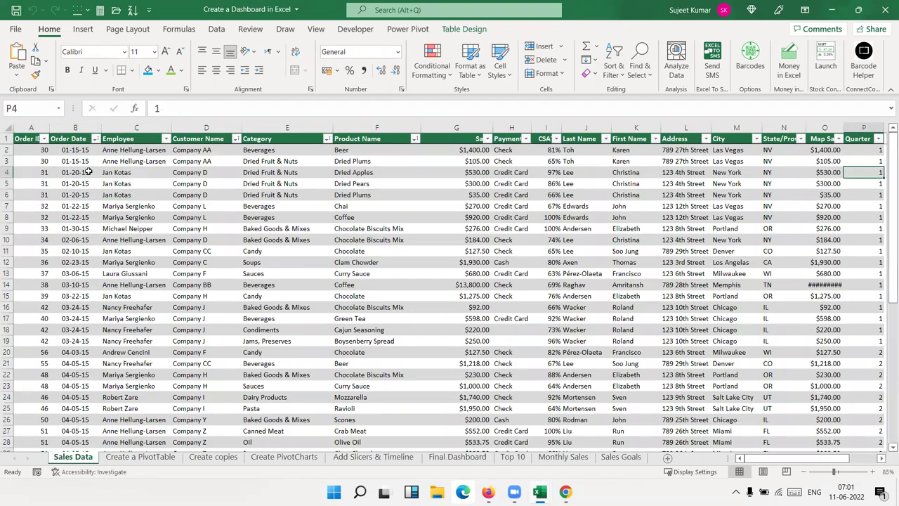
{"action": "key", "text": "ctrl+Down"}
{"action": "key", "text": "ctrl+Up"}
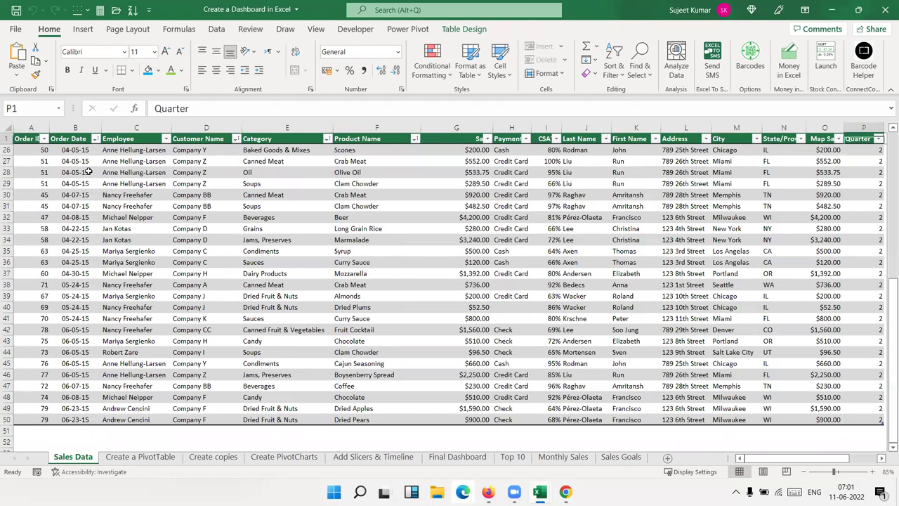
{"action": "key", "text": "ctrl+Left"}
{"action": "key", "text": "Down"}
{"action": "key", "text": "Right"}
{"action": "key", "text": "Right"}
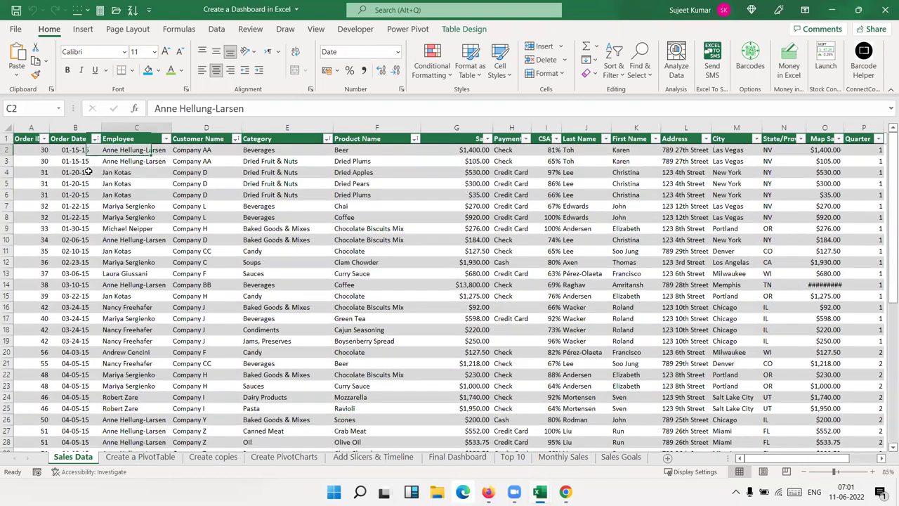
{"action": "key", "text": "Right"}
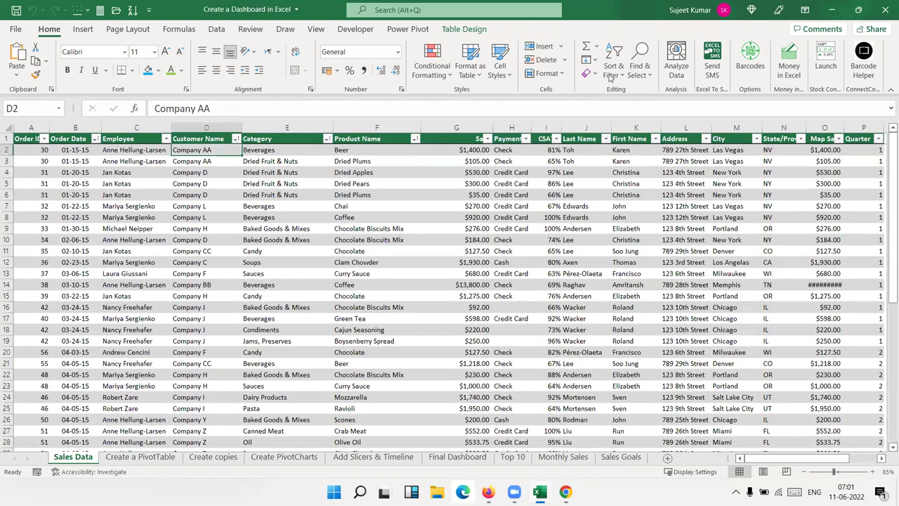
{"action": "left_click", "coordinate": [153, 458]}
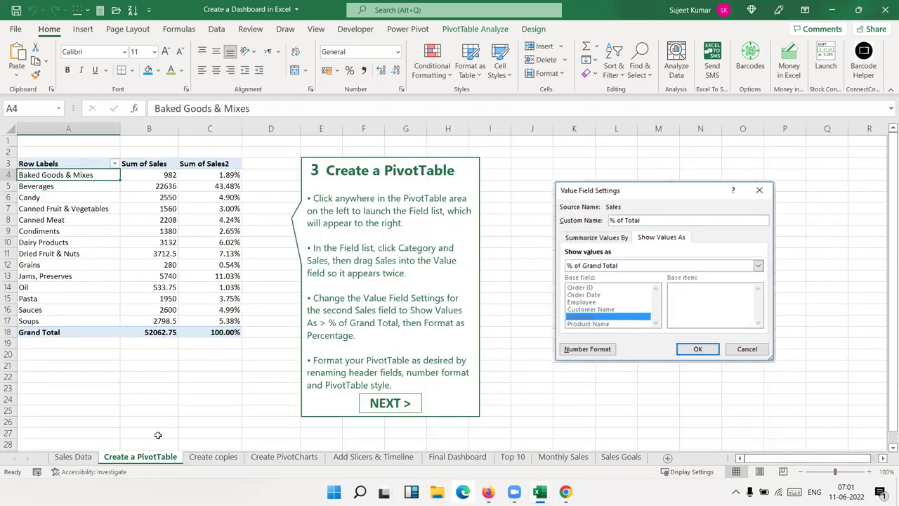
{"action": "left_click", "coordinate": [228, 457]}
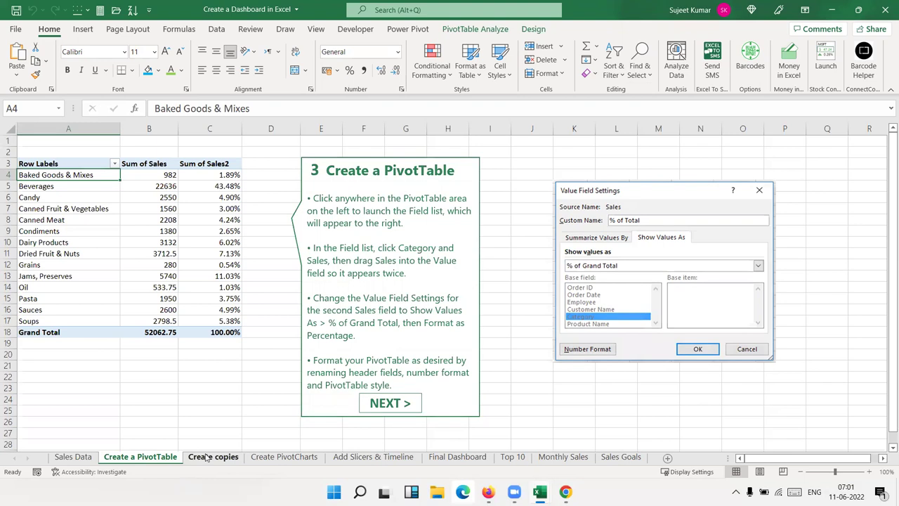
- View the Create PivotCharts and Add Slicers & Timeline sheets
{"action": "left_click", "coordinate": [277, 457]}
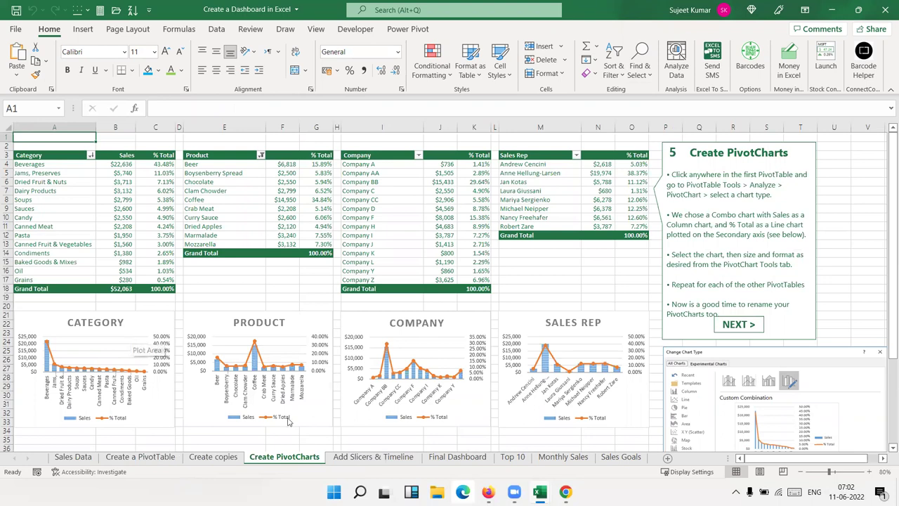
{"action": "left_click", "coordinate": [344, 457]}
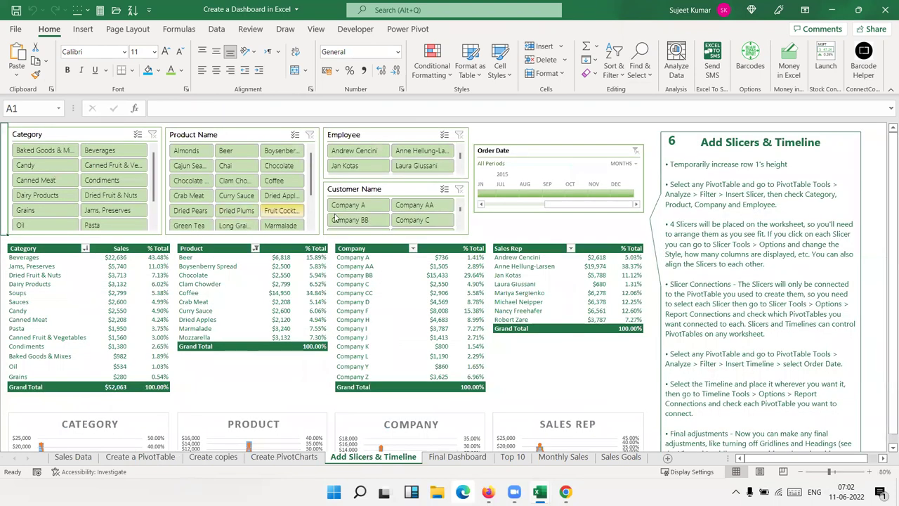
{"action": "scroll", "coordinate": [407, 303], "scroll_direction": "down", "scroll_amount": 2}
{"action": "scroll", "coordinate": [456, 328], "scroll_direction": "down", "scroll_amount": 2}
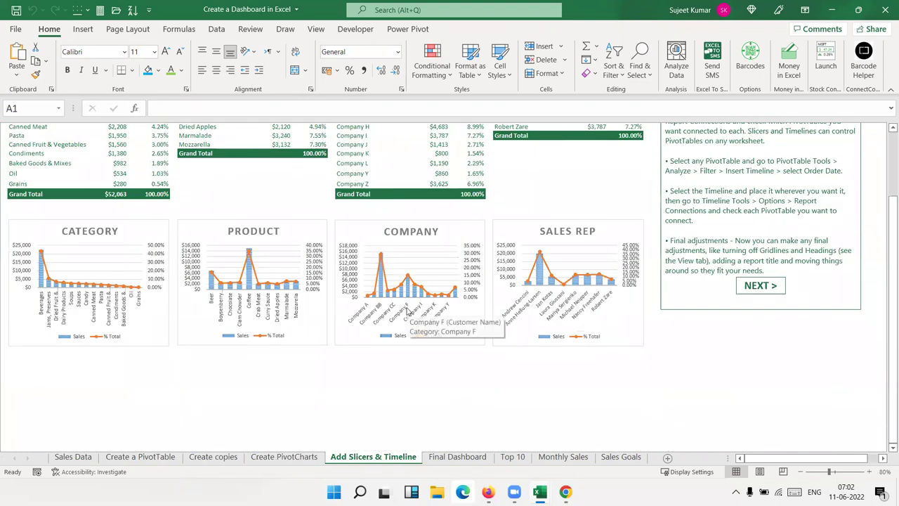
{"action": "scroll", "coordinate": [460, 365], "scroll_direction": "up", "scroll_amount": 4}
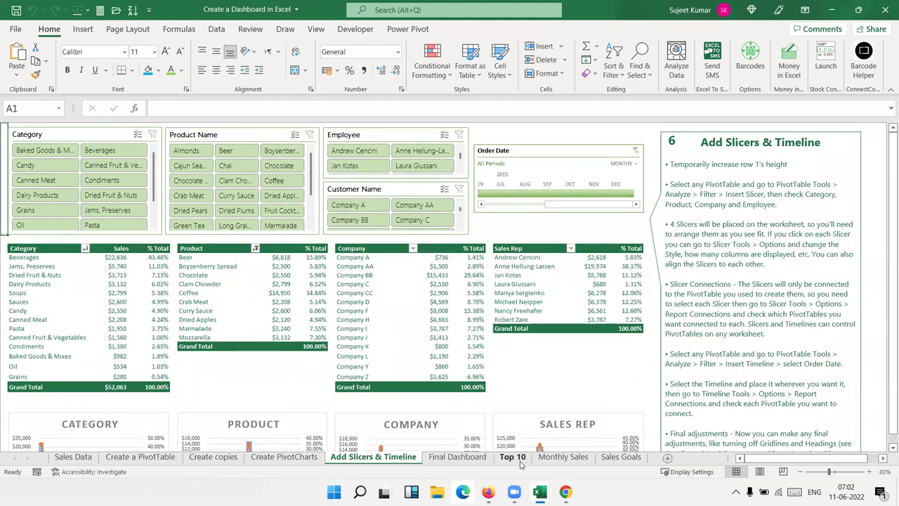
- Page through Top 10, Monthly Sales and Sales Goals, then select the Final Dashboard's sales-by-state map
{"action": "left_click", "coordinate": [512, 457]}
{"action": "left_click", "coordinate": [555, 458]}
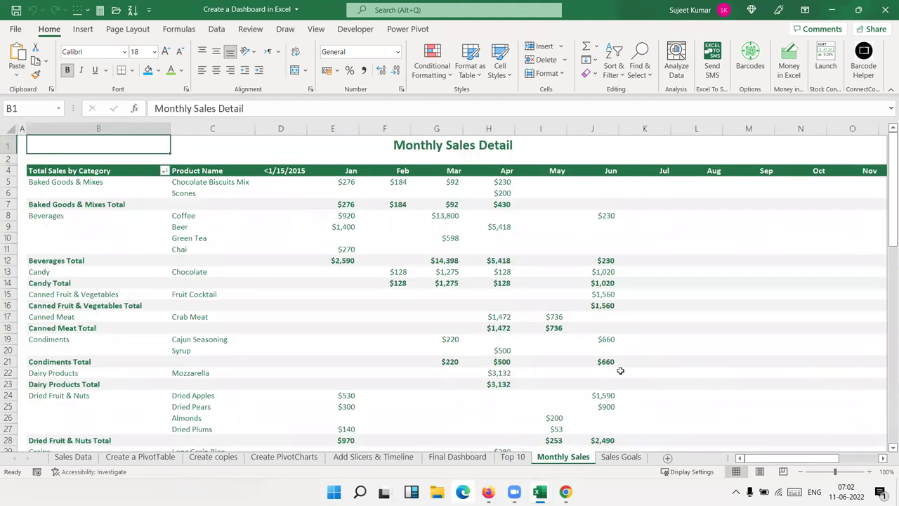
{"action": "left_click", "coordinate": [623, 458]}
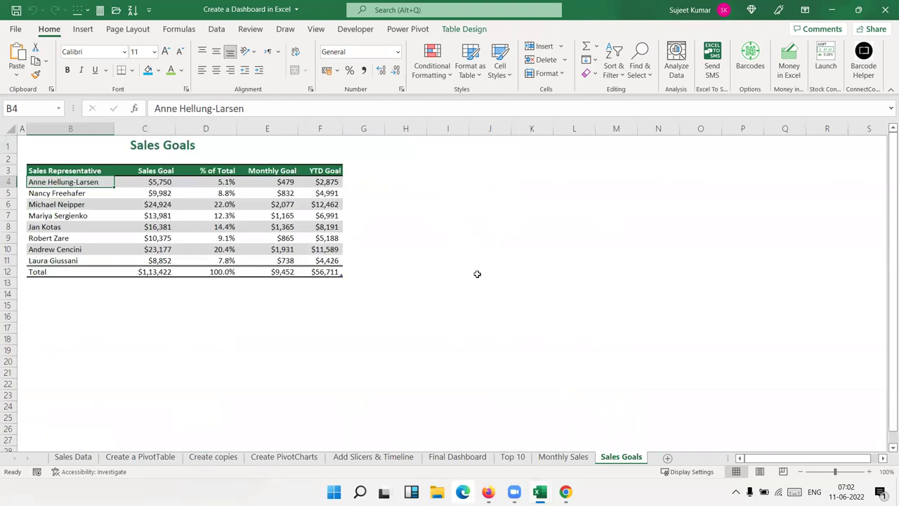
{"action": "left_click", "coordinate": [440, 457]}
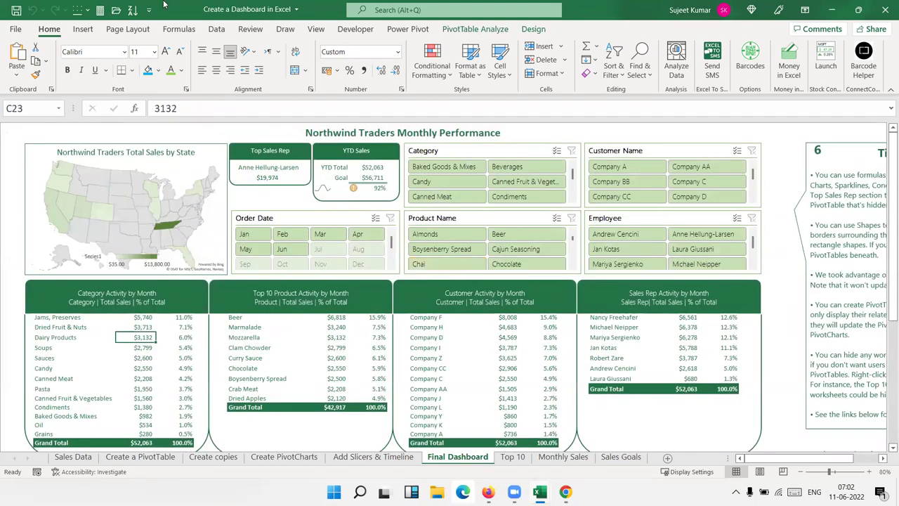
{"action": "left_click", "coordinate": [42, 147]}
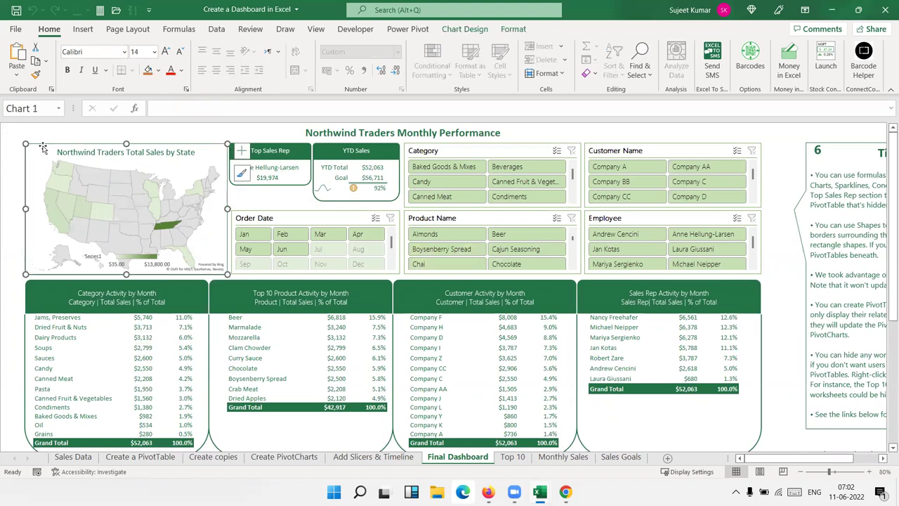
{"action": "left_click", "coordinate": [83, 29]}
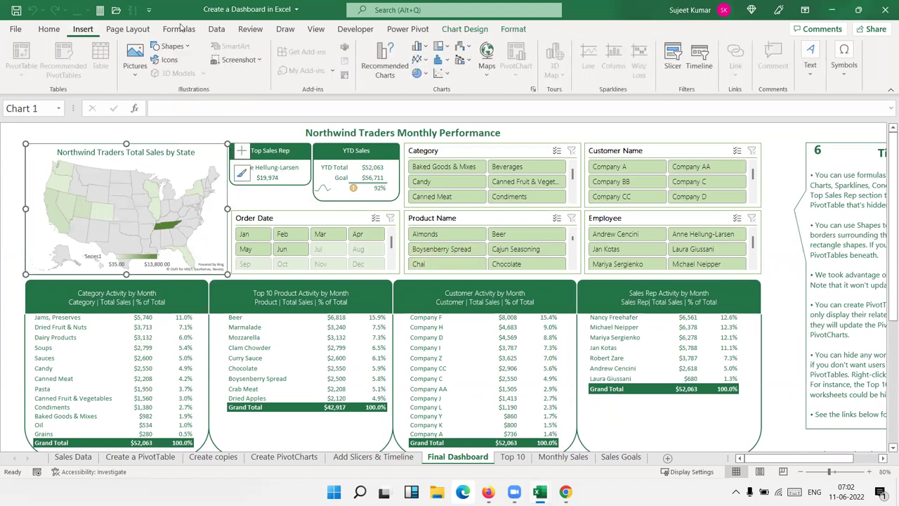
{"action": "left_click", "coordinate": [492, 76]}
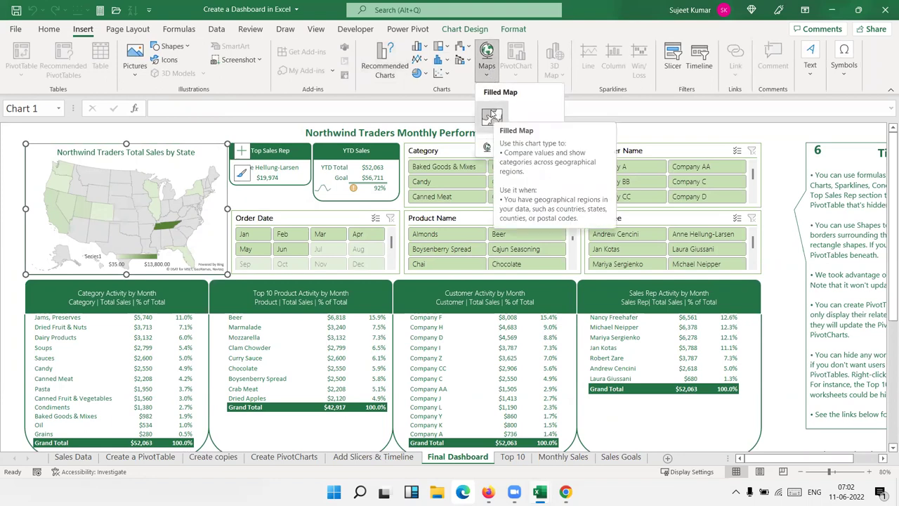
{"action": "left_click", "coordinate": [307, 247]}
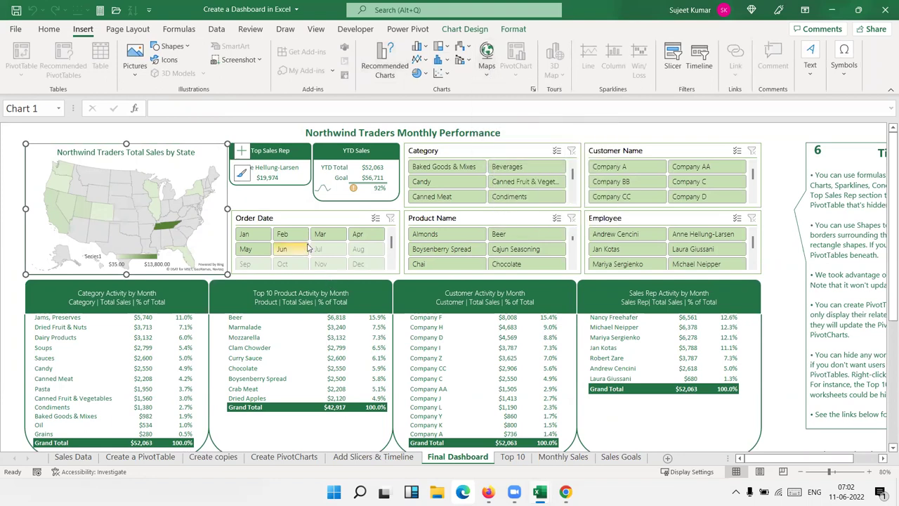
{"action": "left_click", "coordinate": [290, 181]}
{"action": "left_click_drag", "start_coordinate": [287, 192], "coordinate": [179, 201]}
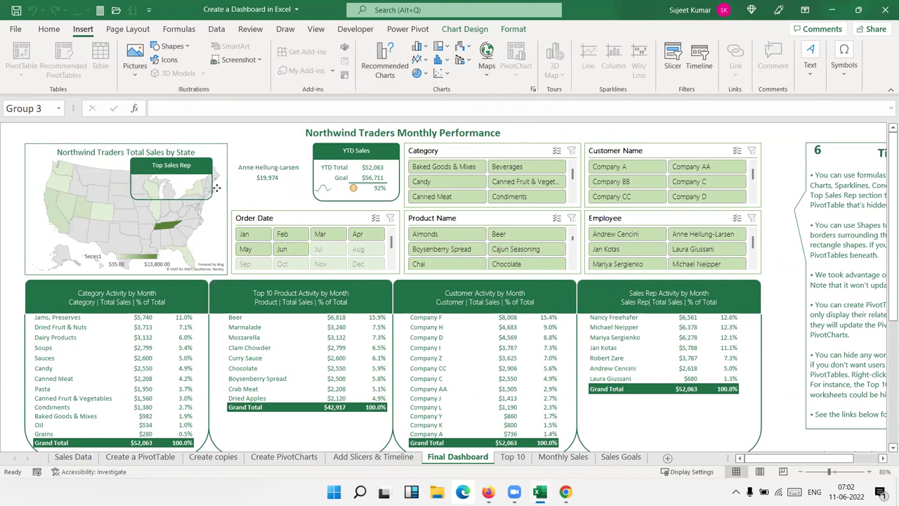
{"action": "left_click_drag", "start_coordinate": [178, 201], "coordinate": [291, 182]}
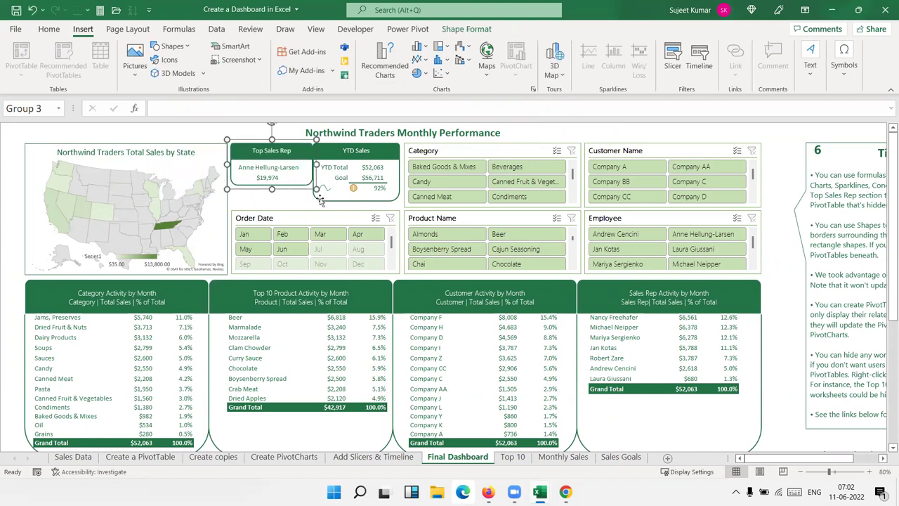
{"action": "left_click", "coordinate": [319, 198]}
{"action": "left_click_drag", "start_coordinate": [319, 199], "coordinate": [268, 214]}
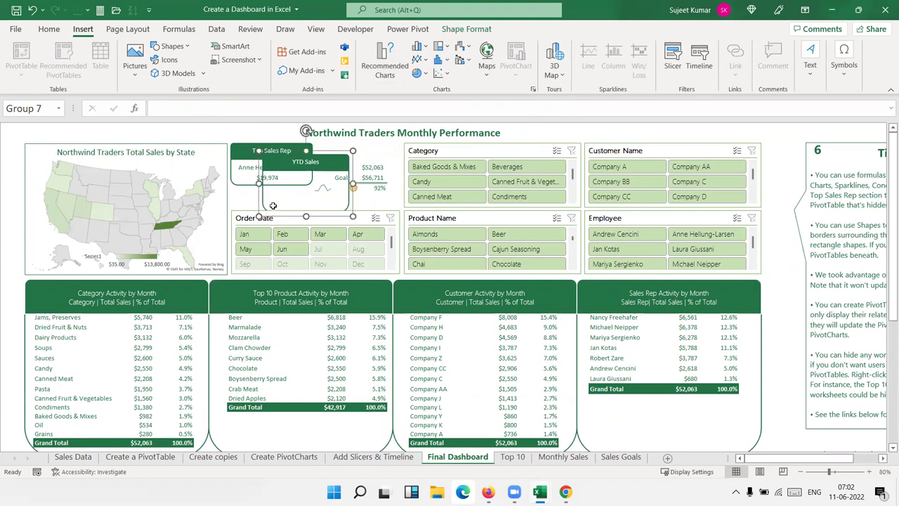
{"action": "mouse_move", "coordinate": [267, 214]}
{"action": "left_mouse_down"}
{"action": "mouse_move", "coordinate": [276, 201]}
{"action": "mouse_move", "coordinate": [316, 191]}
{"action": "left_mouse_up"}
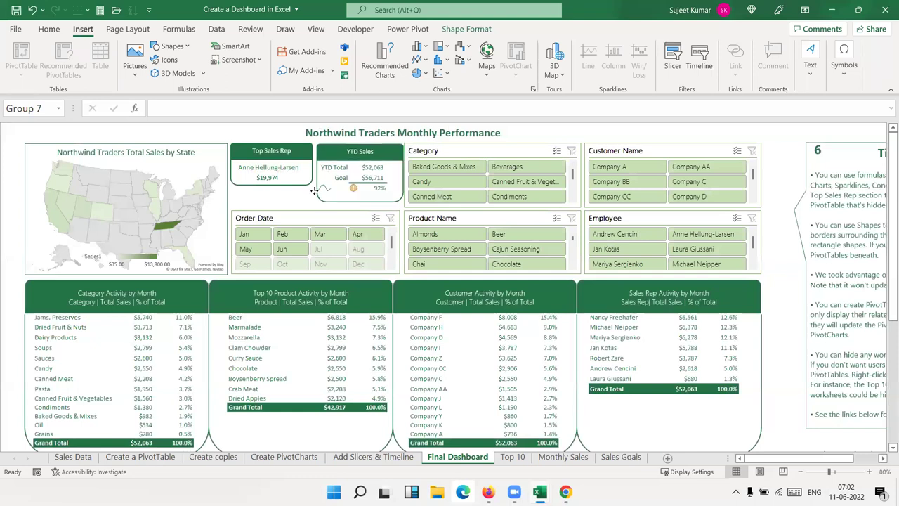
{"action": "left_click", "coordinate": [315, 190]}
{"action": "left_click_drag", "start_coordinate": [314, 190], "coordinate": [314, 186]}
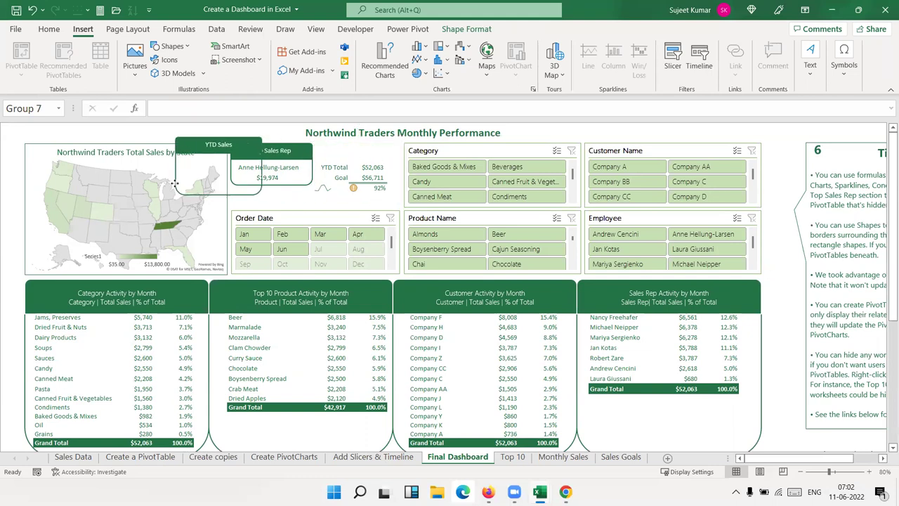
{"action": "left_click", "coordinate": [315, 187]}
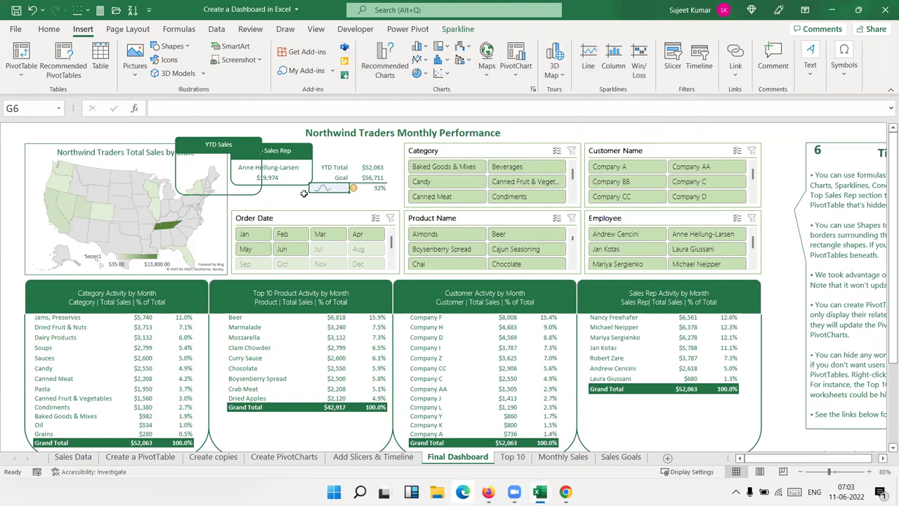
{"action": "double_click", "coordinate": [327, 188]}
{"action": "key", "text": "Escape"}
{"action": "key", "text": "Down"}
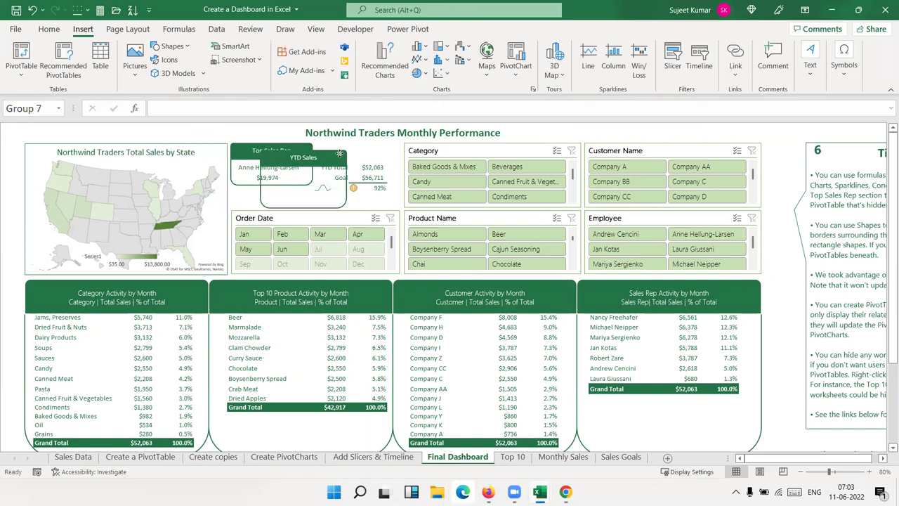
{"action": "left_click_drag", "start_coordinate": [230, 141], "coordinate": [369, 145]}
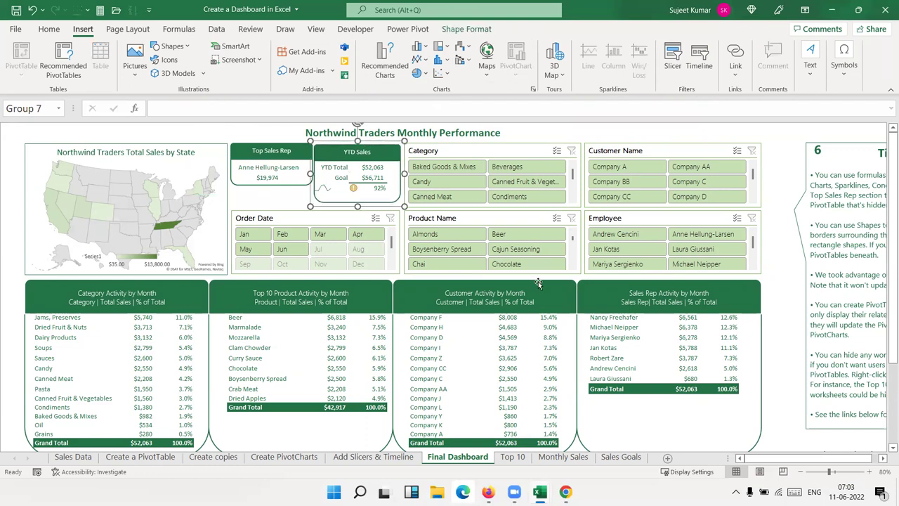
{"action": "scroll", "coordinate": [357, 285], "scroll_direction": "down", "scroll_amount": 3}
{"action": "left_click_drag", "start_coordinate": [189, 205], "coordinate": [302, 232]}
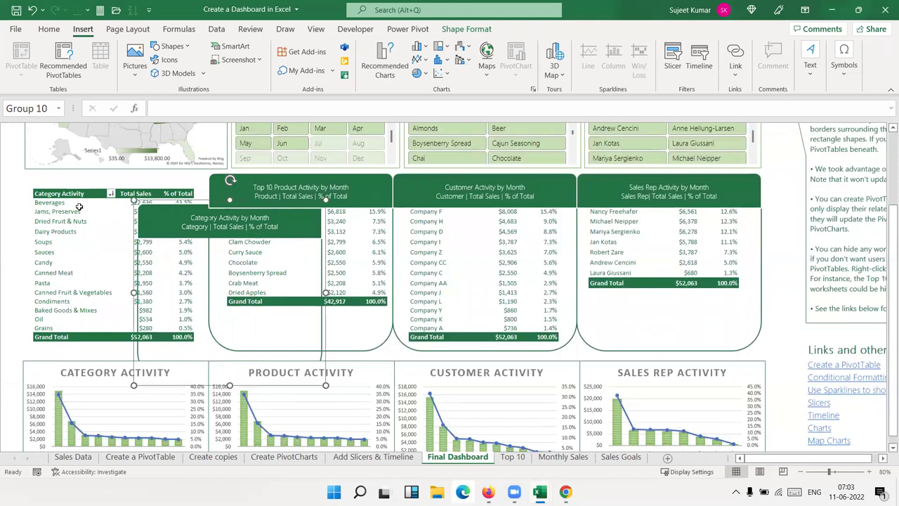
{"action": "left_click", "coordinate": [79, 205]}
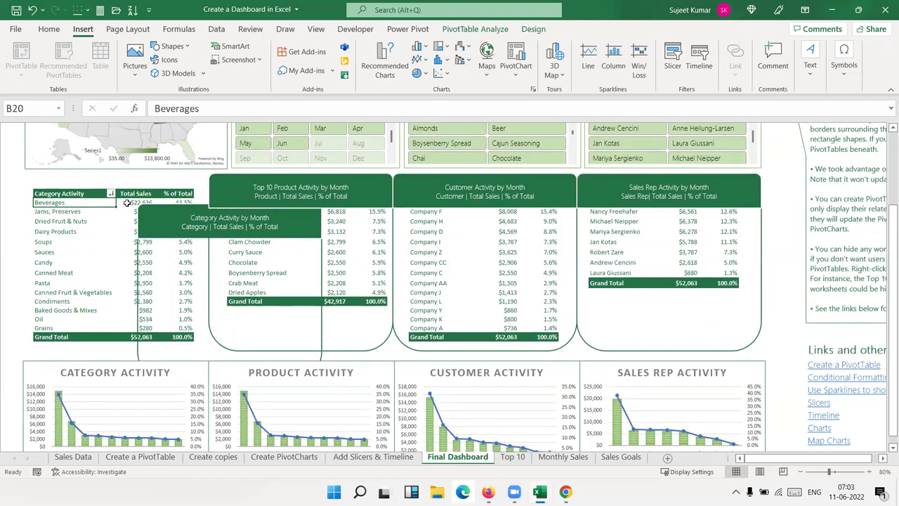
{"action": "left_click_drag", "start_coordinate": [170, 212], "coordinate": [61, 171]}
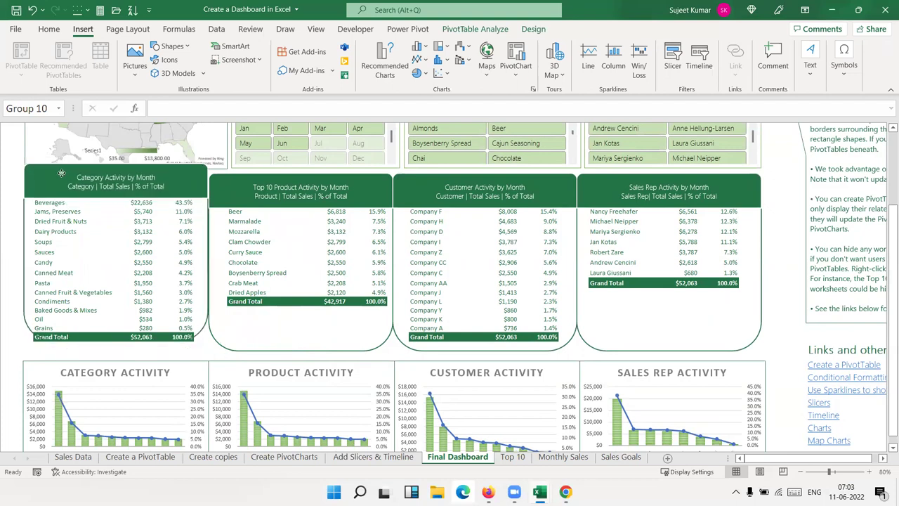
{"action": "left_click_drag", "start_coordinate": [61, 171], "coordinate": [58, 183]}
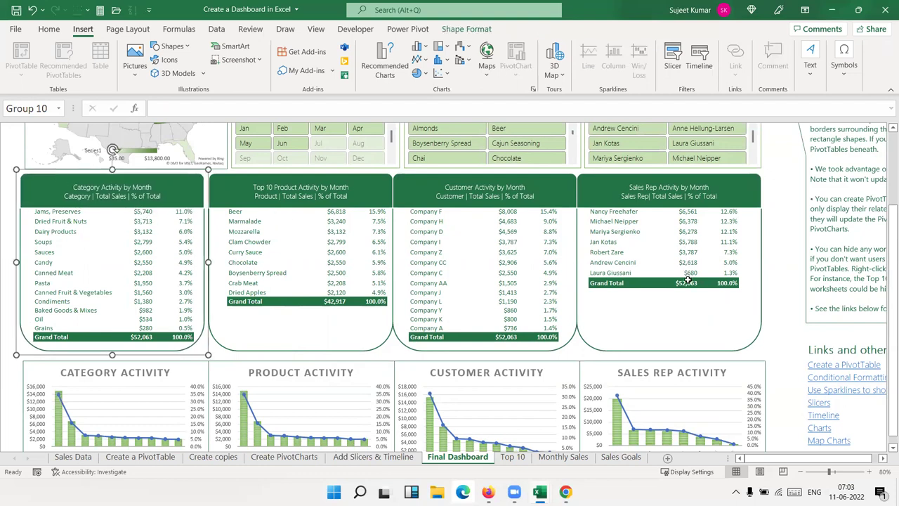
{"action": "scroll", "coordinate": [688, 276], "scroll_direction": "down", "scroll_amount": 3}
{"action": "left_click", "coordinate": [190, 408]}
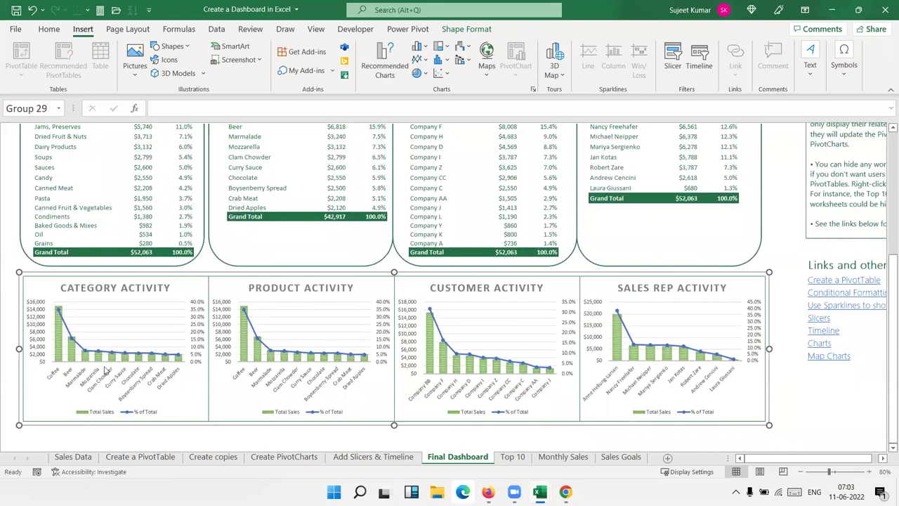
{"action": "left_click", "coordinate": [61, 330]}
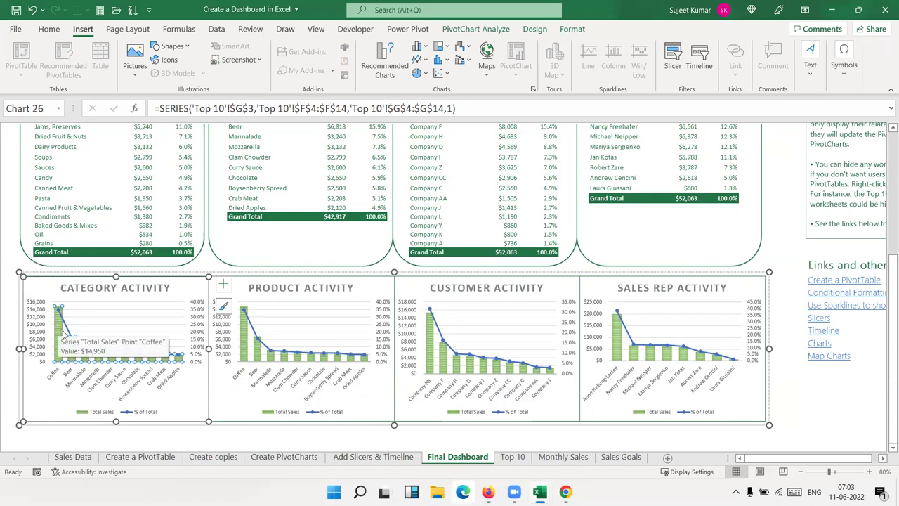
{"action": "right_click", "coordinate": [63, 333]}
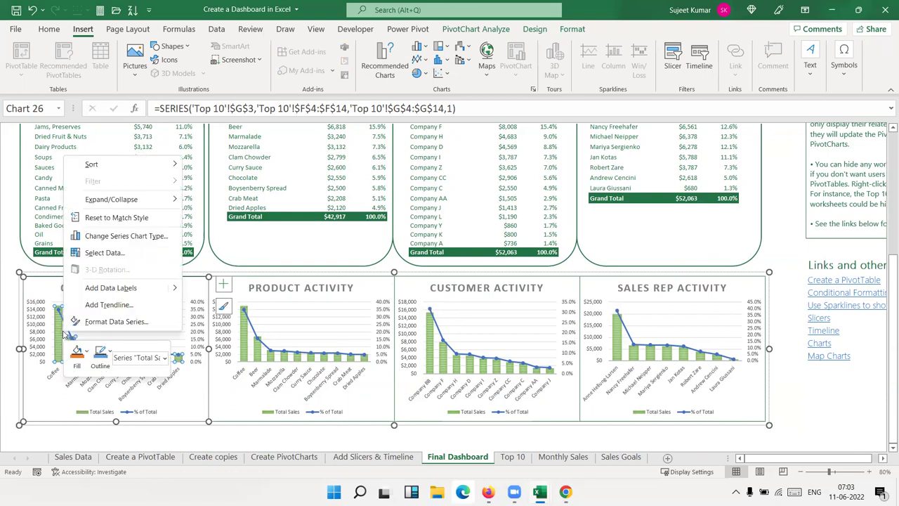
{"action": "left_click", "coordinate": [118, 236]}
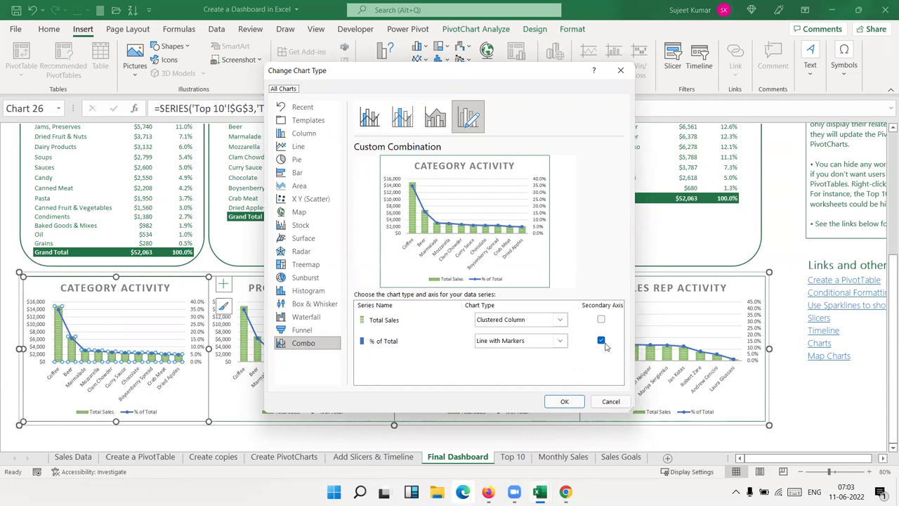
{"action": "left_click", "coordinate": [616, 403]}
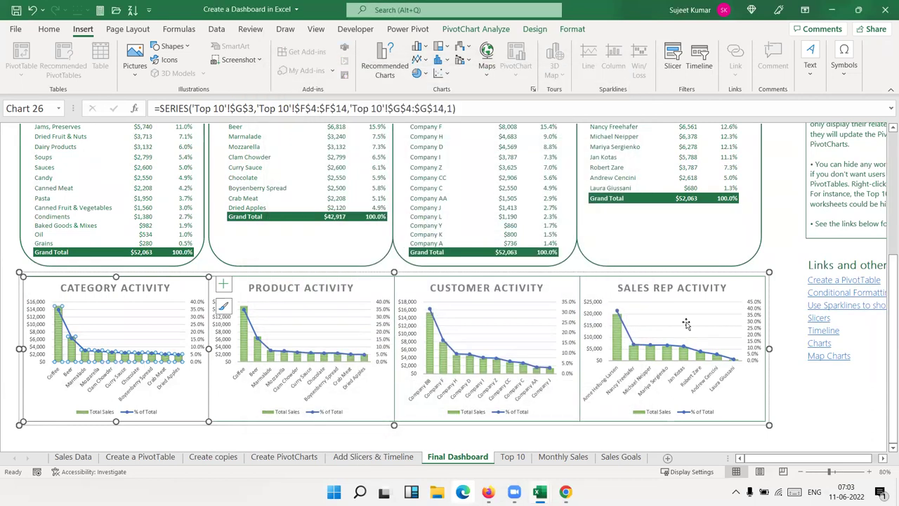
{"action": "scroll", "coordinate": [687, 321], "scroll_direction": "up", "scroll_amount": 3}
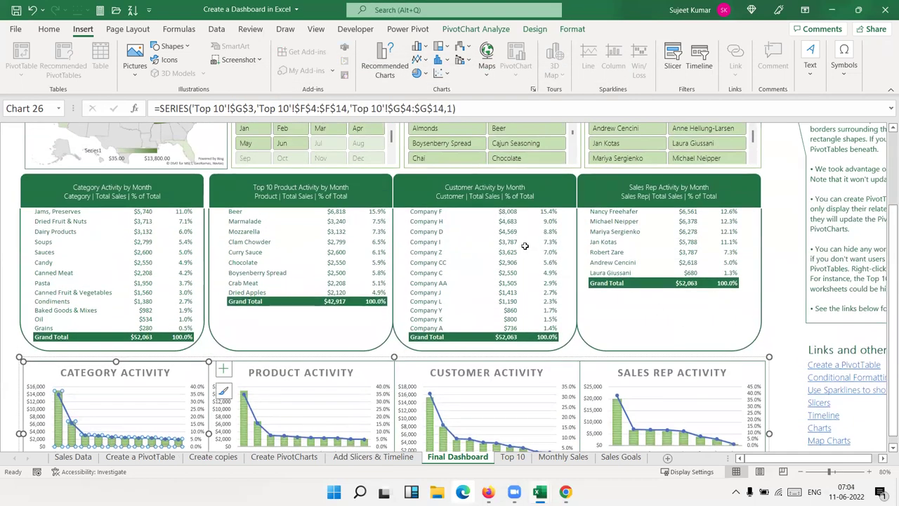
{"action": "left_click_drag", "start_coordinate": [558, 187], "coordinate": [558, 295]}
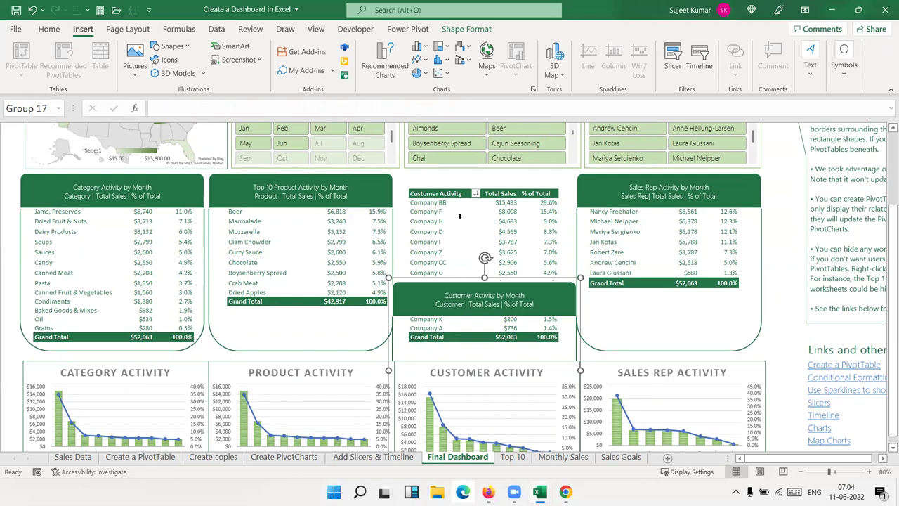
{"action": "left_click", "coordinate": [450, 195]}
{"action": "left_click", "coordinate": [445, 211]}
{"action": "right_click", "coordinate": [445, 212]}
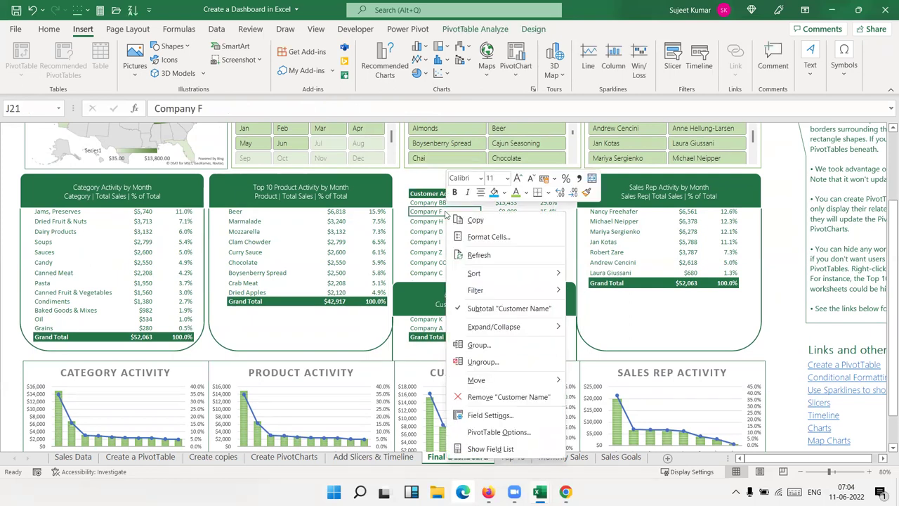
{"action": "left_click", "coordinate": [477, 450]}
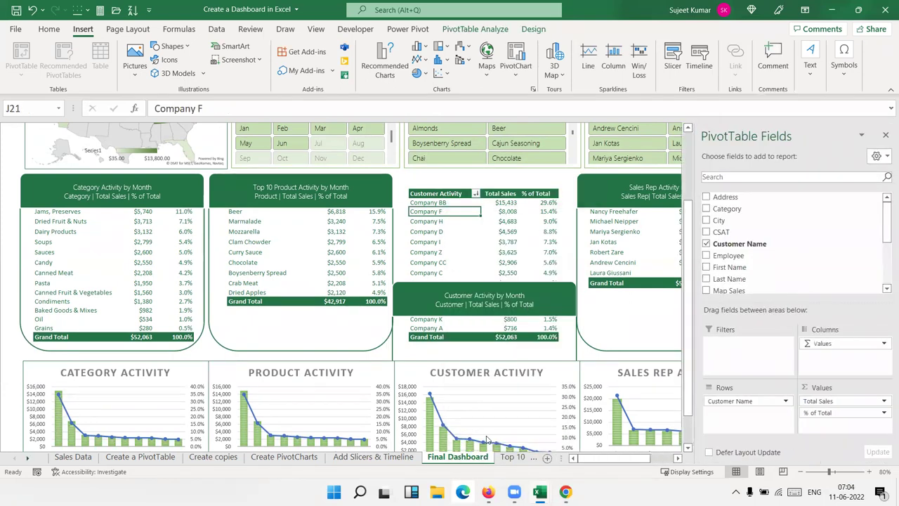
{"action": "left_click", "coordinate": [885, 136]}
{"action": "left_click_drag", "start_coordinate": [562, 287], "coordinate": [563, 165]}
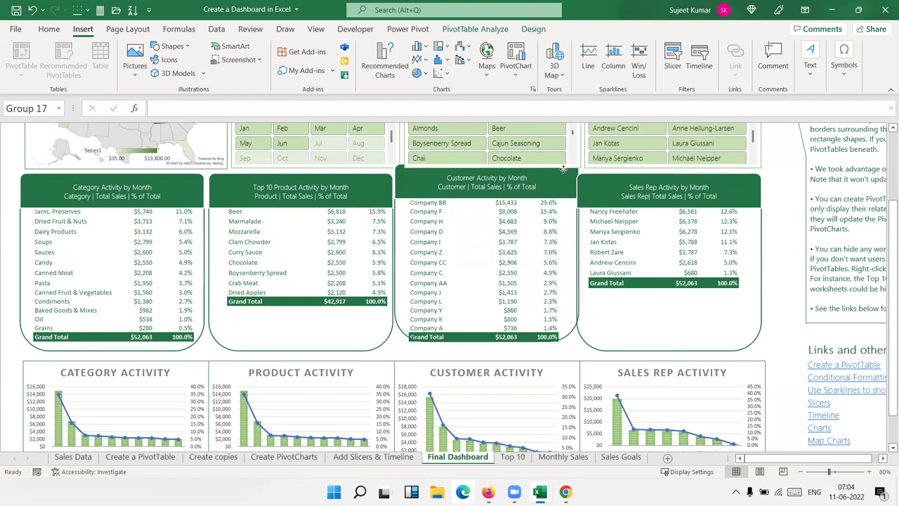
{"action": "left_click_drag", "start_coordinate": [563, 165], "coordinate": [562, 177]}
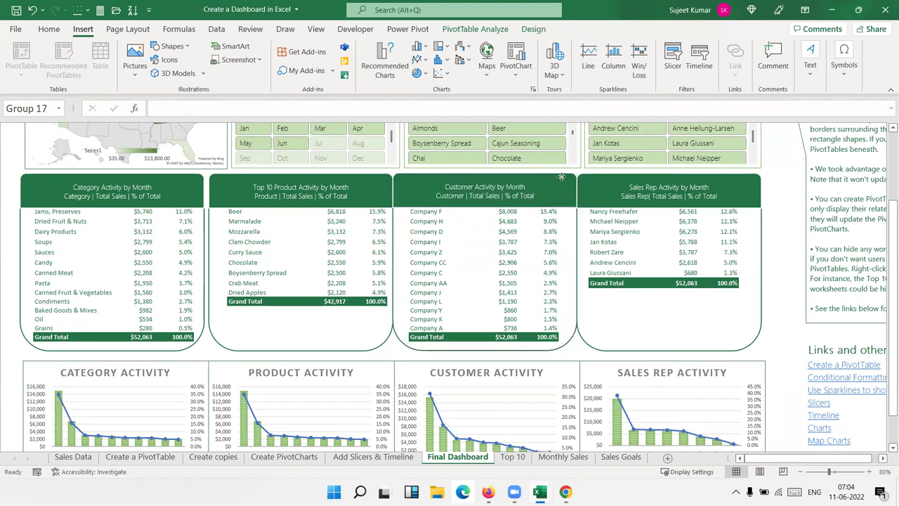
{"action": "left_click", "coordinate": [560, 176]}
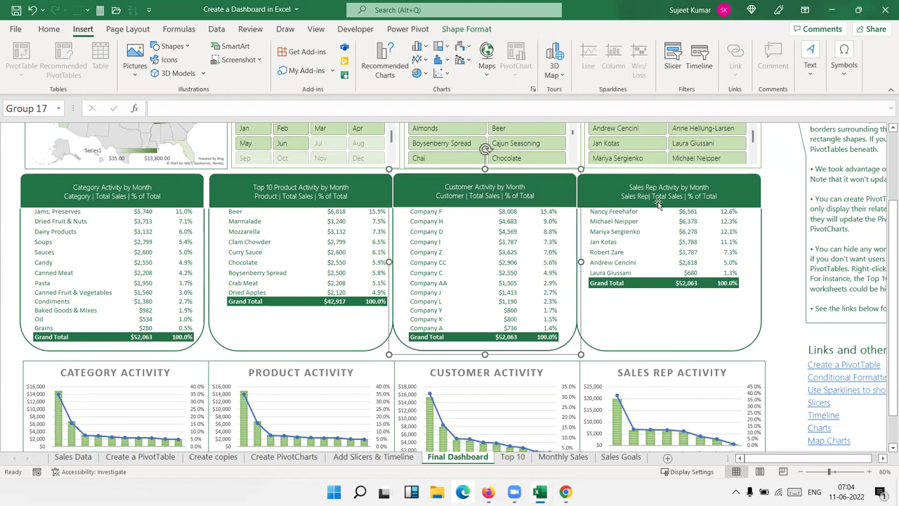
{"action": "left_click", "coordinate": [696, 337]}
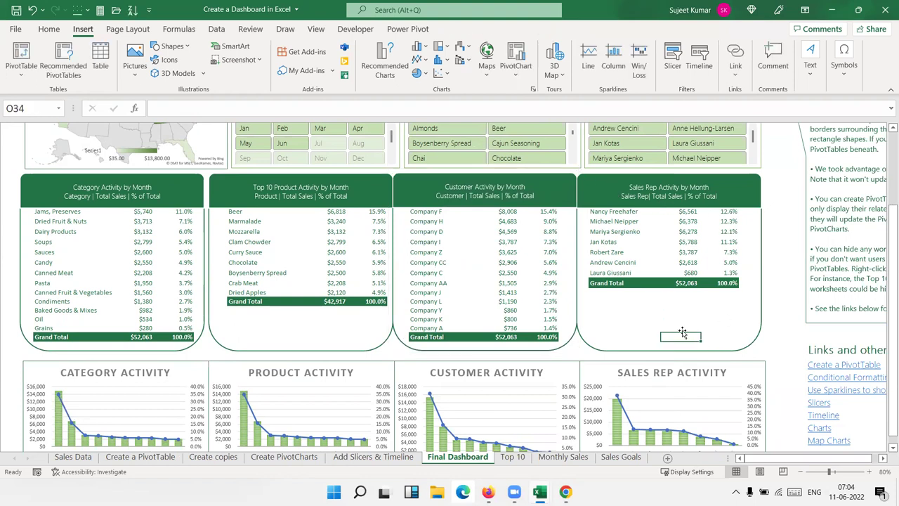
{"action": "scroll", "coordinate": [562, 337], "scroll_direction": "down", "scroll_amount": 3}
{"action": "scroll", "coordinate": [534, 337], "scroll_direction": "down", "scroll_amount": 3}
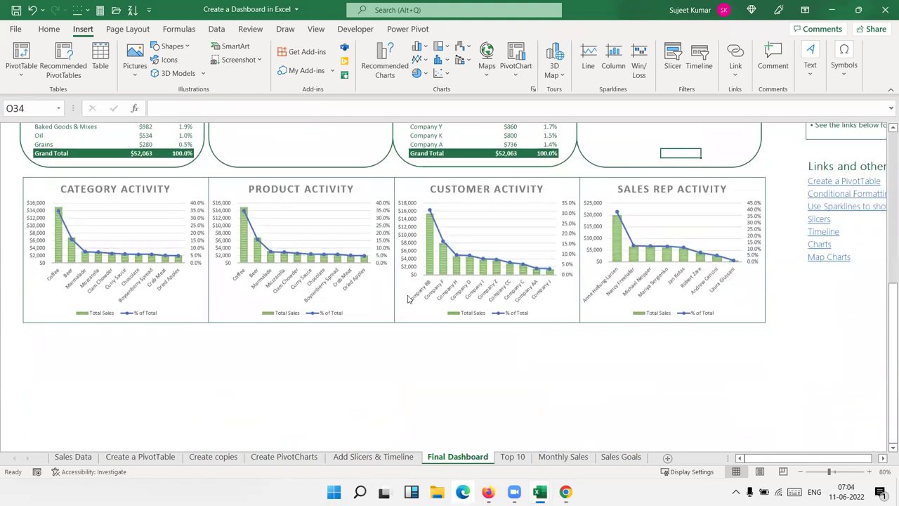
{"action": "left_click", "coordinate": [392, 314]}
{"action": "left_click_drag", "start_coordinate": [392, 314], "coordinate": [387, 347]}
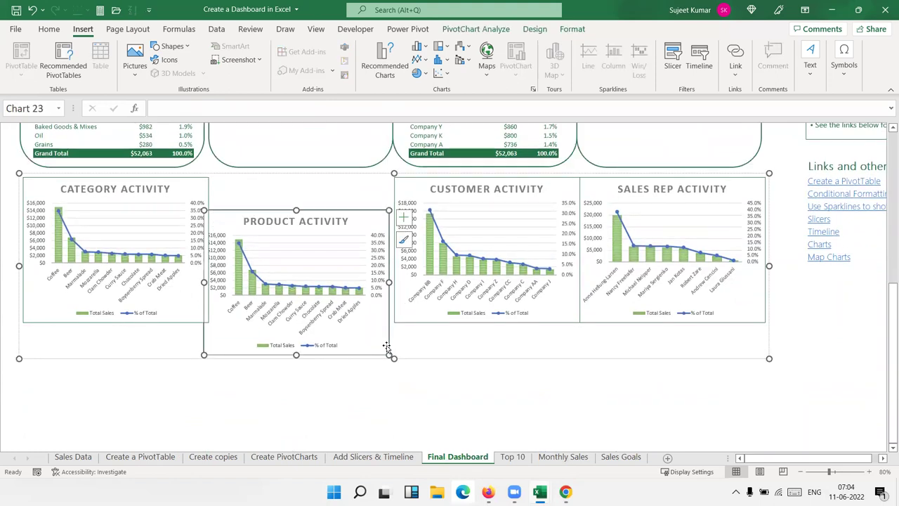
{"action": "key", "text": "ctrl+z"}
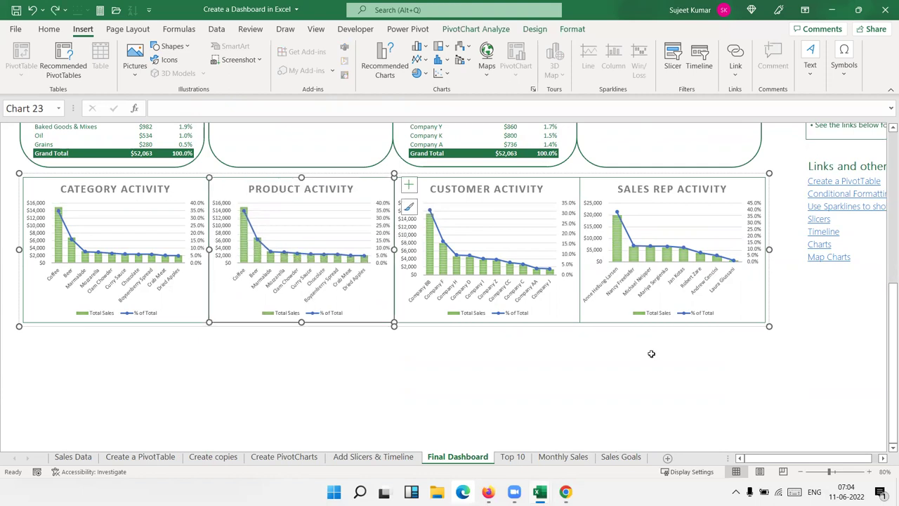
{"action": "left_click", "coordinate": [607, 394]}
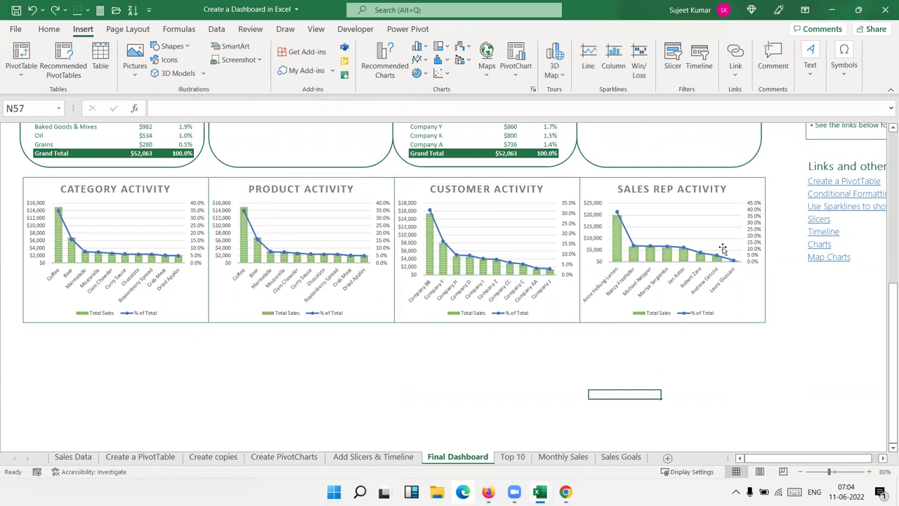
{"action": "scroll", "coordinate": [686, 295], "scroll_direction": "up", "scroll_amount": 2}
{"action": "scroll", "coordinate": [686, 291], "scroll_direction": "up", "scroll_amount": 3}
- Save the Create a Dashboard in Excel workbook from the Quick Access Toolbar
{"action": "scroll", "coordinate": [750, 421], "scroll_direction": "up", "scroll_amount": 4}
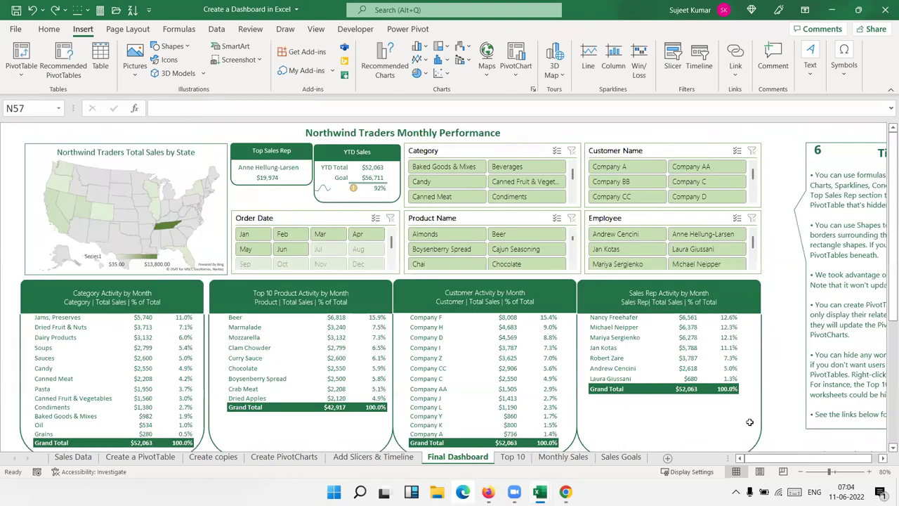
{"action": "scroll", "coordinate": [886, 465], "scroll_direction": "right", "scroll_amount": 3}
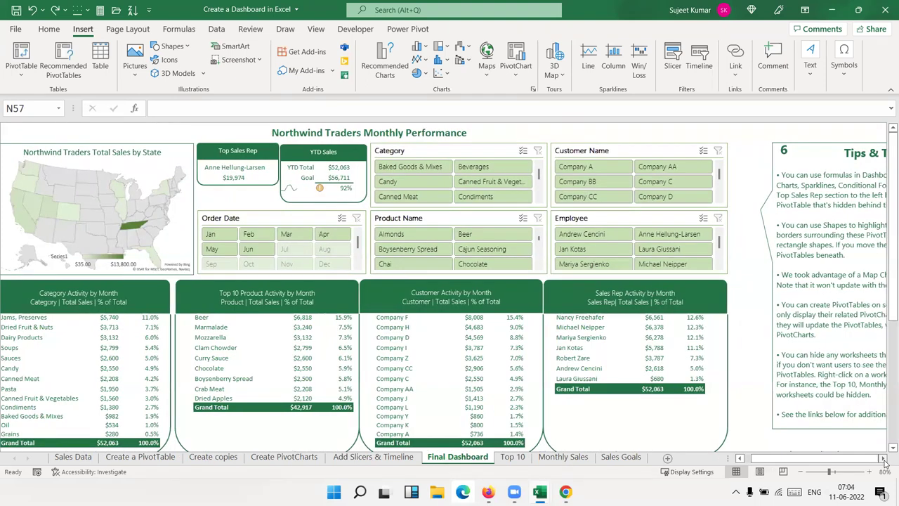
{"action": "scroll", "coordinate": [885, 465], "scroll_direction": "left", "scroll_amount": 5}
{"action": "left_click", "coordinate": [15, 9]}
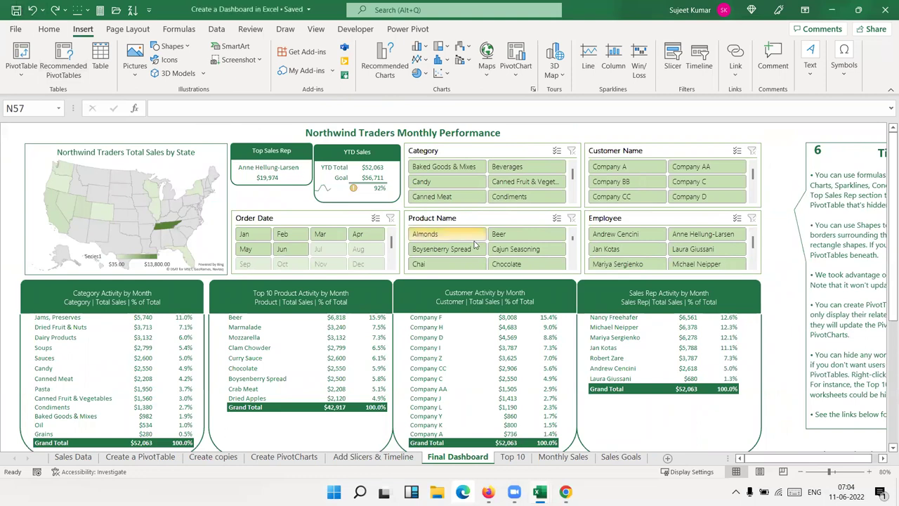
- Preview the Filled Map chart type in the Insert > Maps dropdown, then close it
{"action": "scroll", "coordinate": [476, 247], "scroll_direction": "down", "scroll_amount": 9}
{"action": "scroll", "coordinate": [475, 247], "scroll_direction": "up", "scroll_amount": 4}
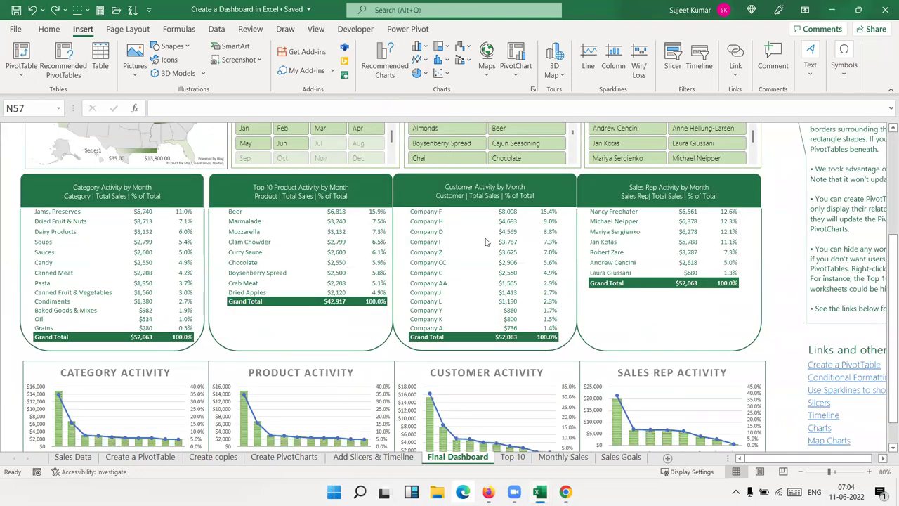
{"action": "scroll", "coordinate": [485, 243], "scroll_direction": "up", "scroll_amount": 5}
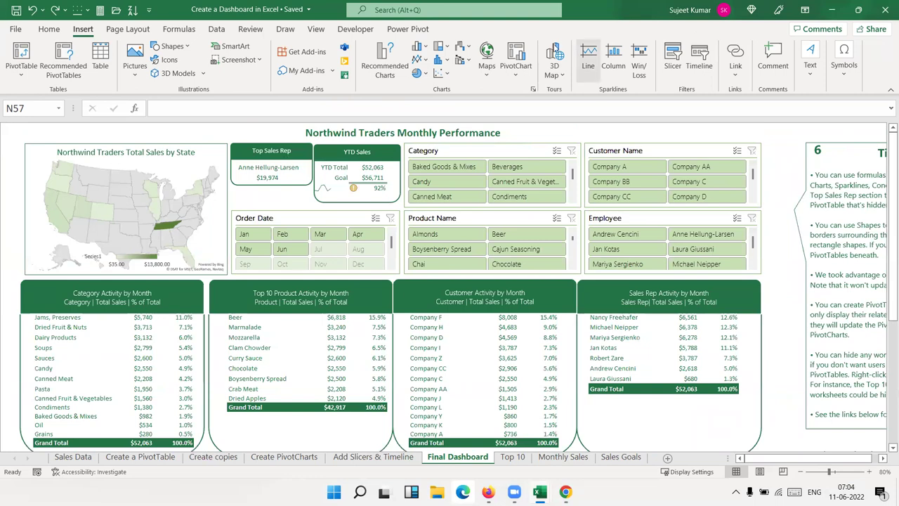
{"action": "left_click", "coordinate": [487, 58]}
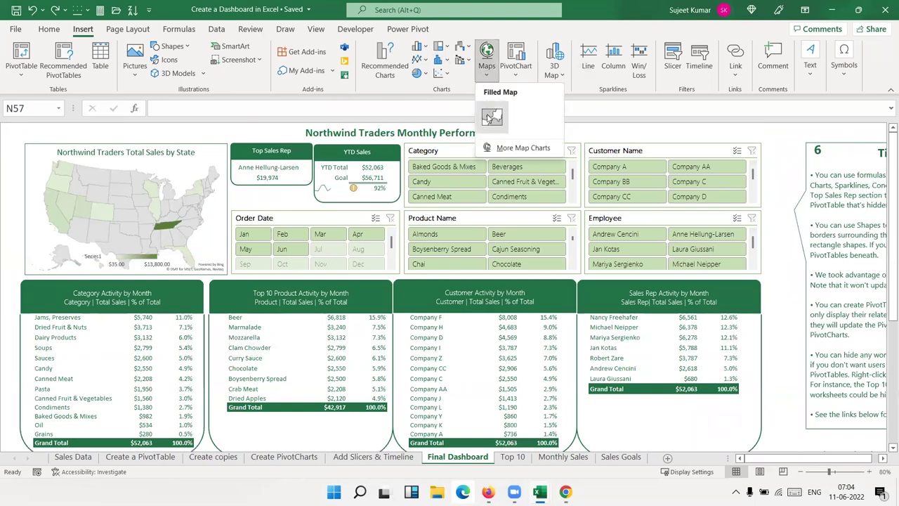
{"action": "left_click", "coordinate": [487, 57]}
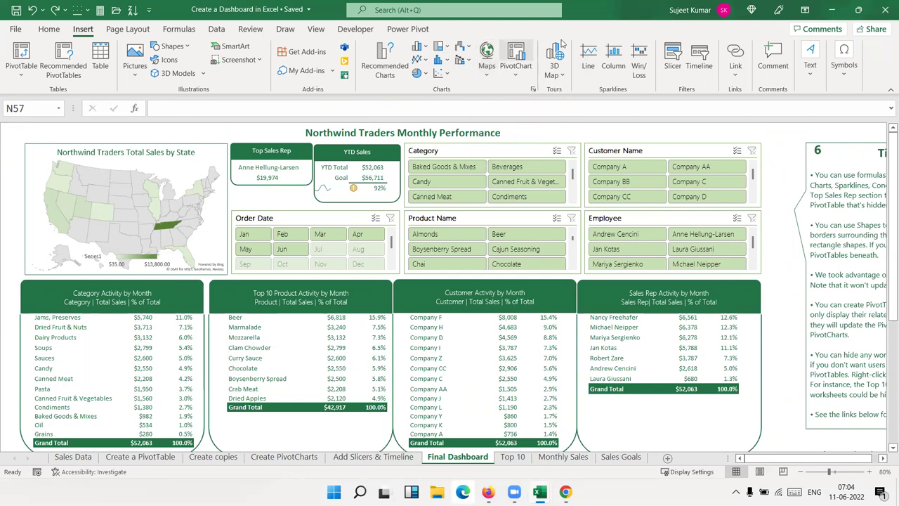